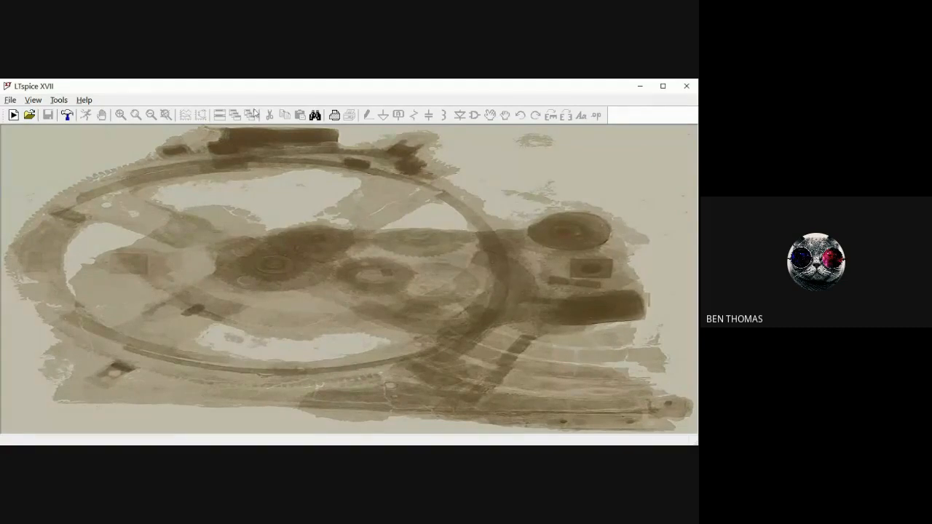
- Create a new blank schematic
left_click(12, 119)
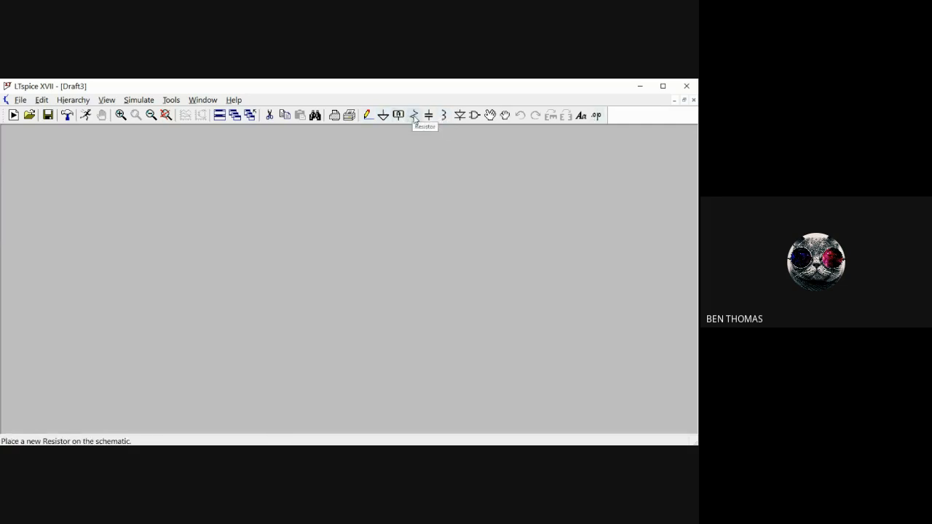
- Browse the Digital category of the component symbol library, then close it without choosing a part
left_click(475, 116)
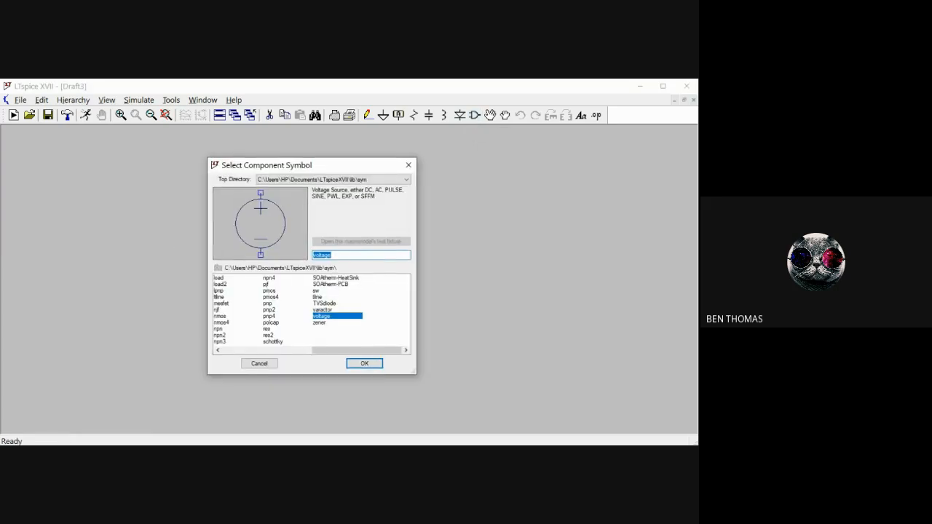
left_click_drag(356, 350, 267, 350)
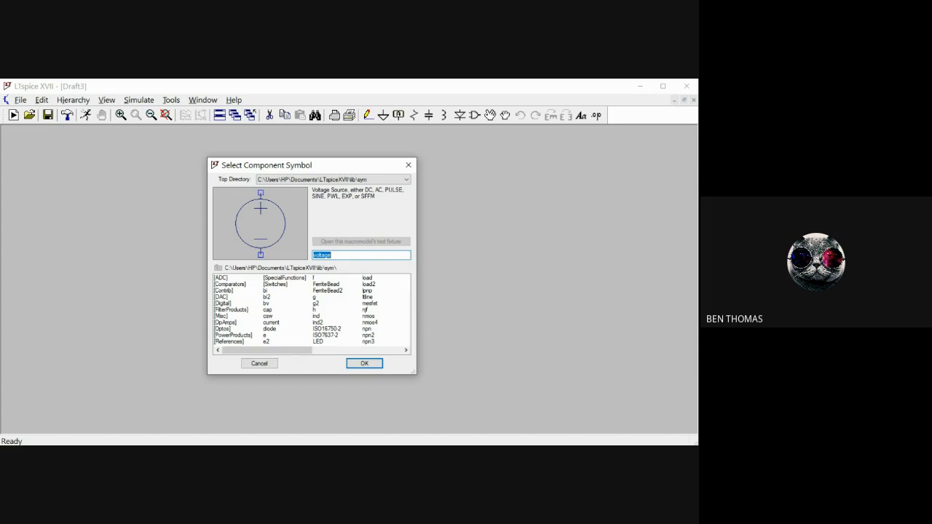
double_click(224, 303)
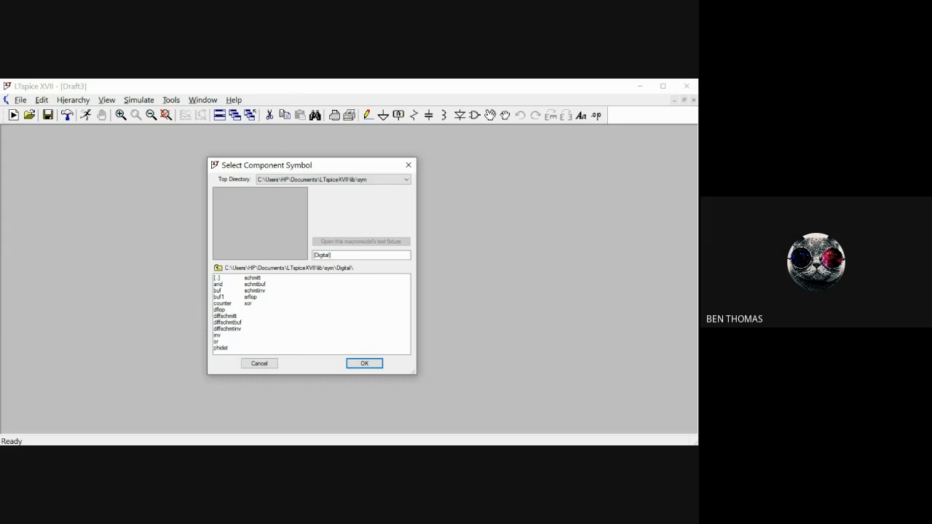
left_click(266, 364)
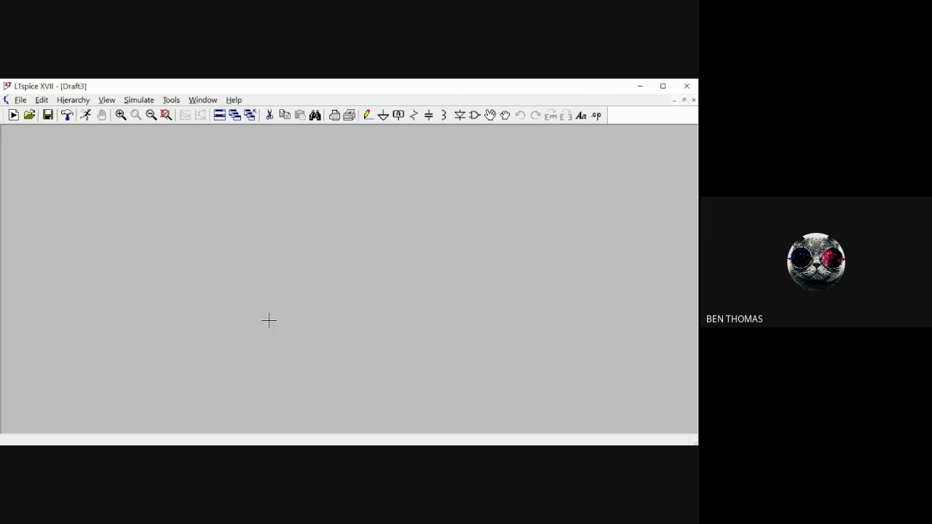
- Place a voltage source from the component library on the left side of the schematic
left_click(474, 115)
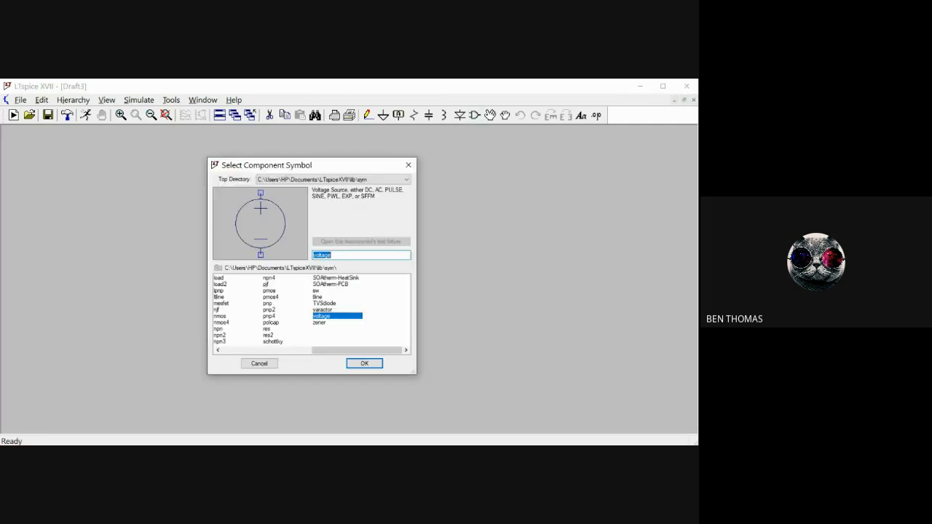
left_click_drag(356, 350, 276, 350)
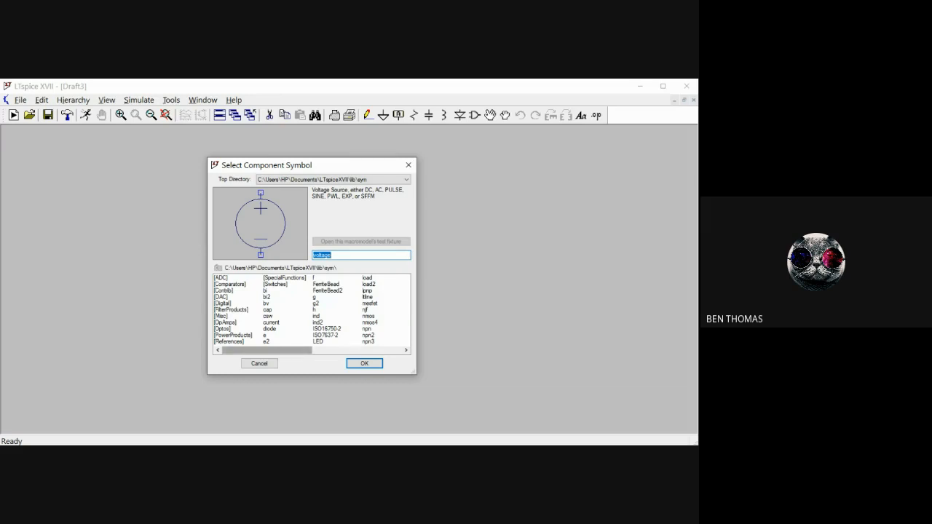
left_click_drag(276, 350, 365, 351)
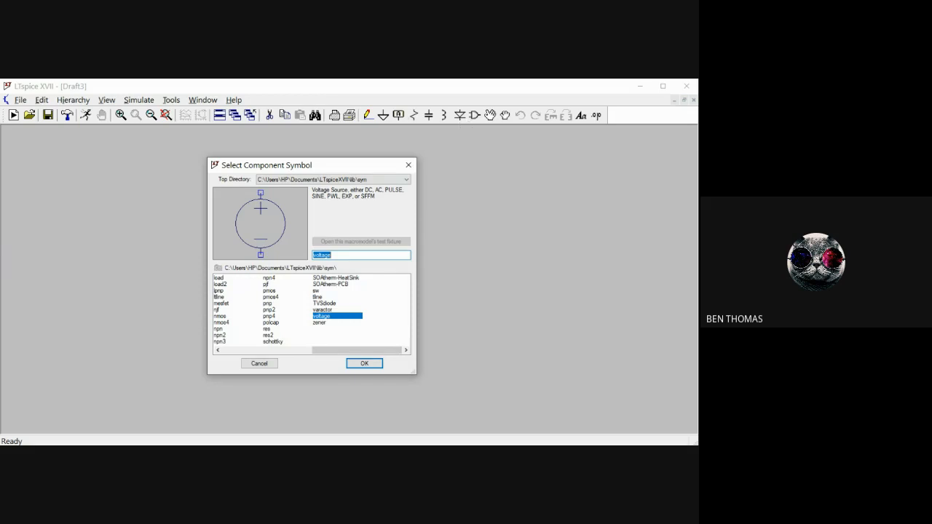
left_click(322, 316)
left_click(364, 363)
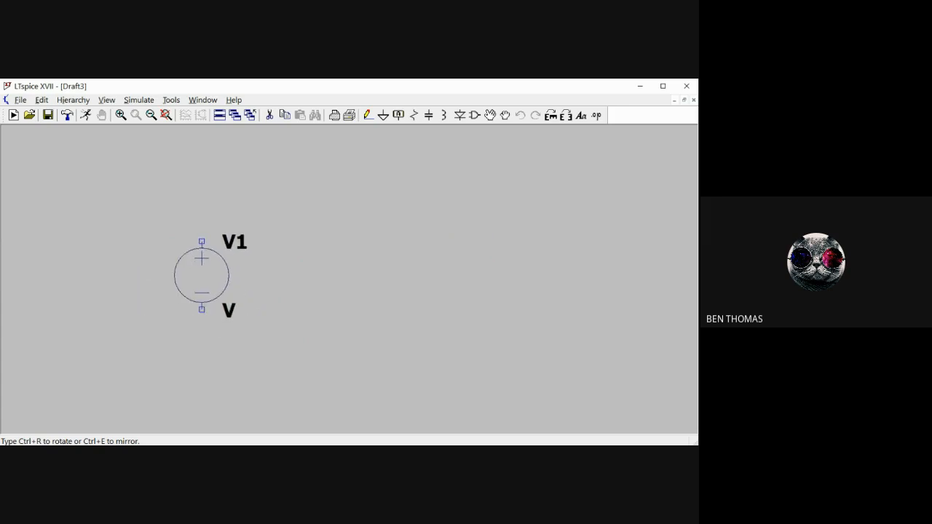
left_click(202, 275)
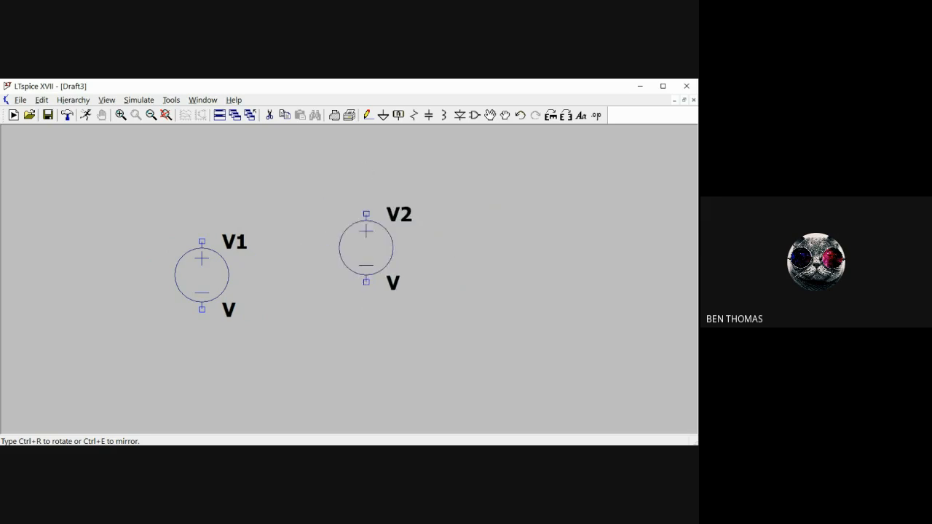
- Place three more voltage sources to the right of V1, two stacked and one beside the upper one
left_click(325, 206)
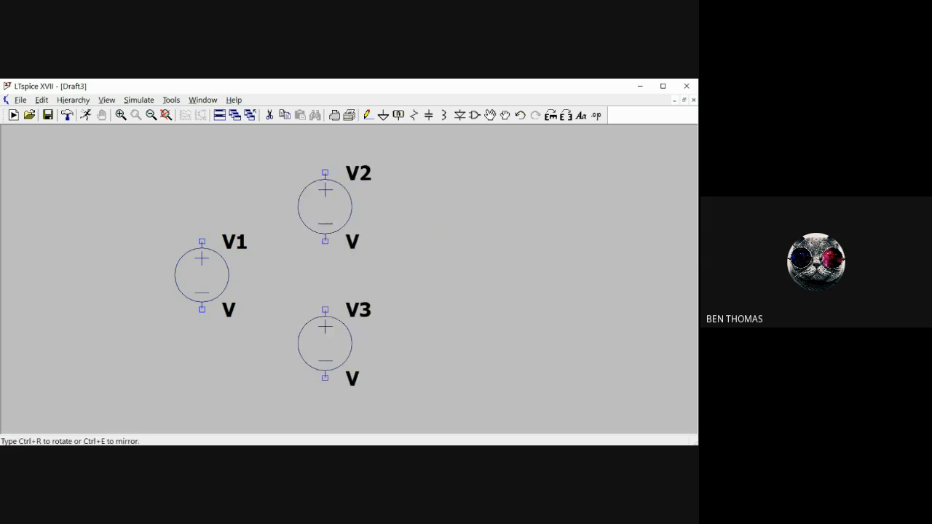
left_click(325, 342)
left_click(462, 207)
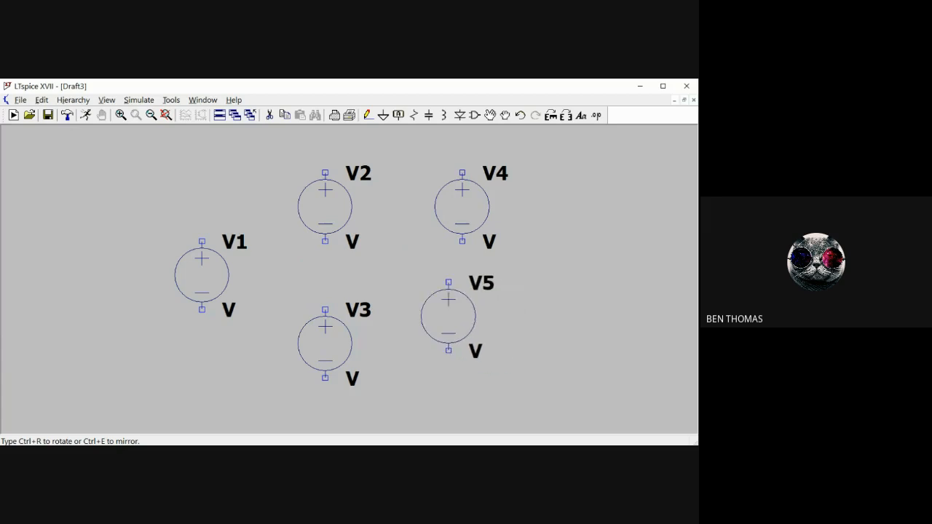
key("Escape")
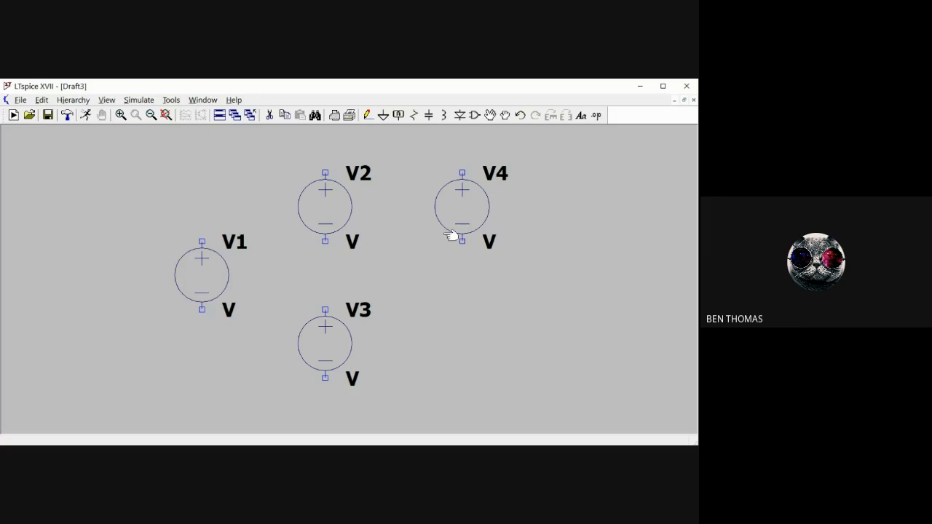
- Delete the voltage sources V2, V3 and V4
left_click(271, 119)
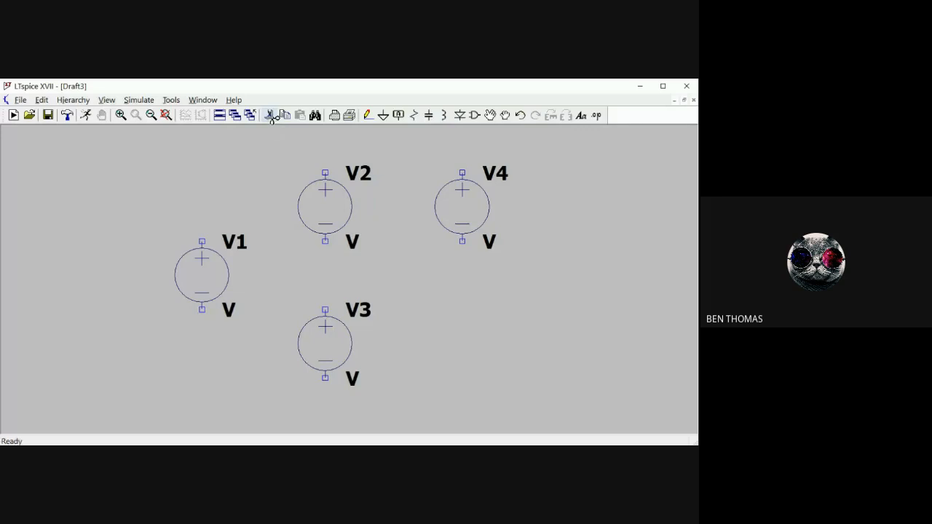
left_click(334, 230)
left_click(483, 224)
left_click(342, 344)
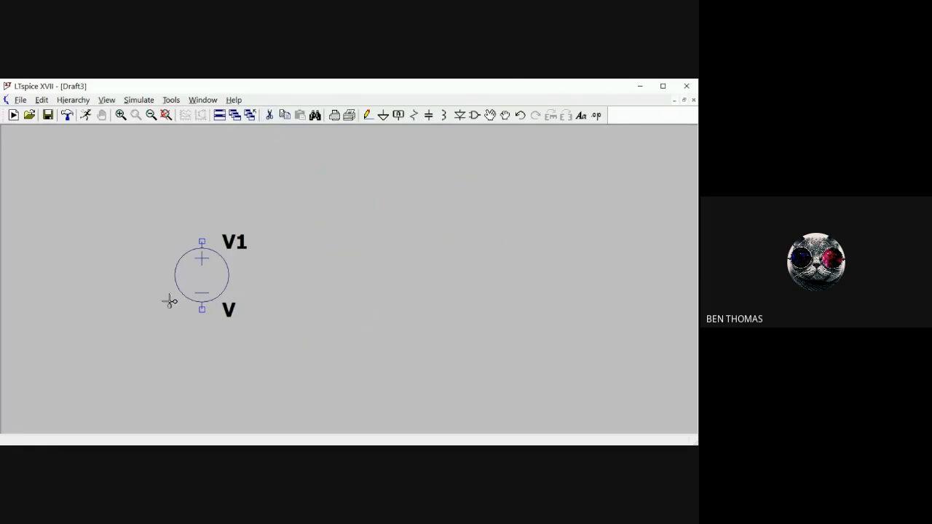
- Place two resistors, one above the other, to the right of voltage source V1
left_click(414, 116)
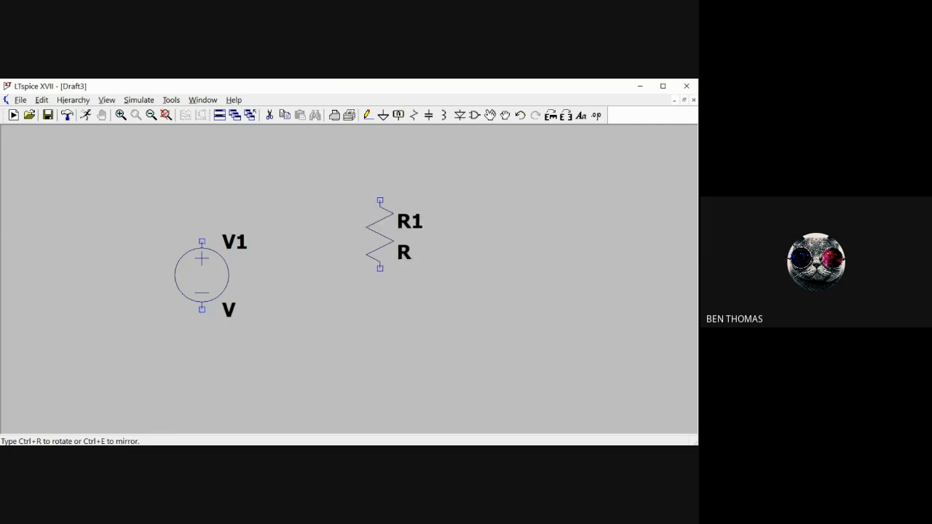
left_click(380, 234)
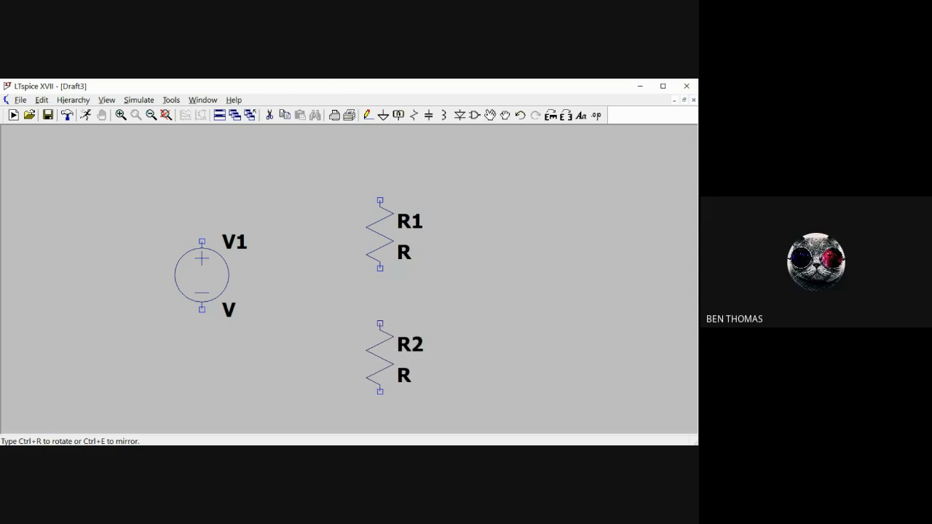
left_click(380, 357)
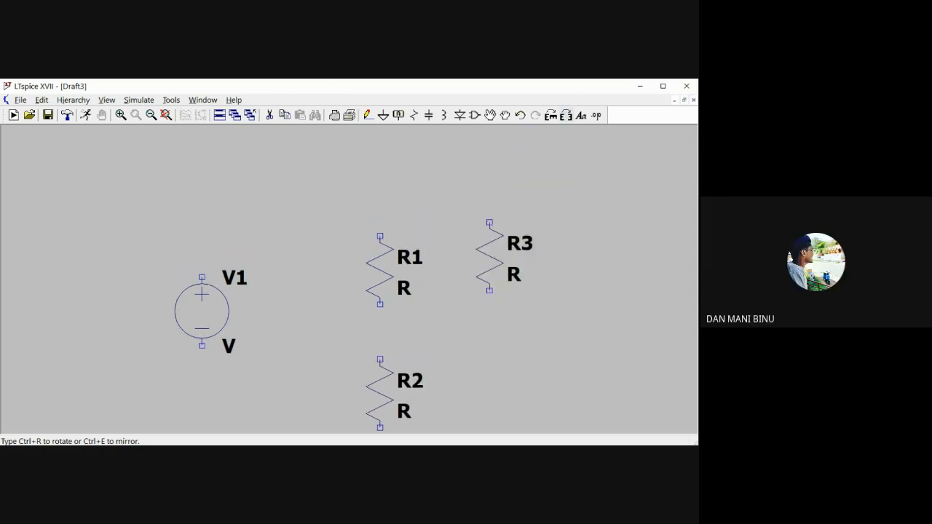
key("Escape")
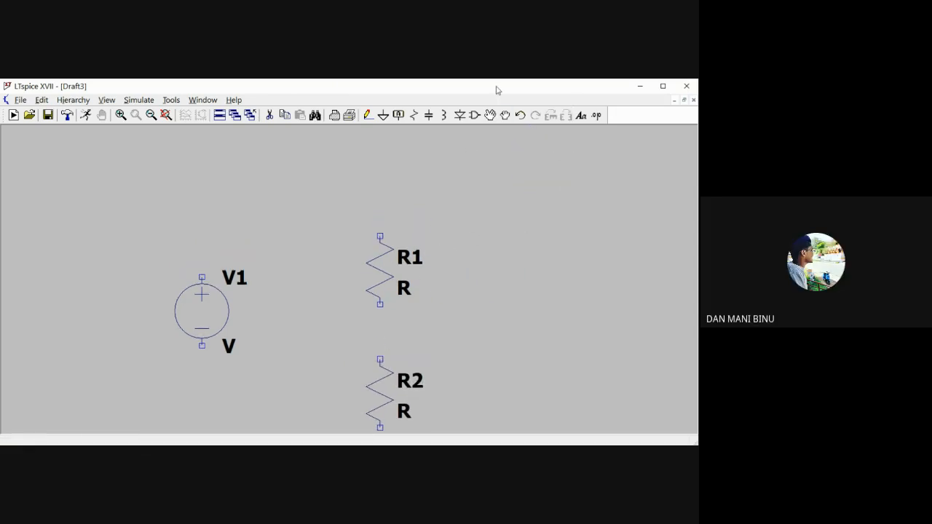
left_click(39, 102)
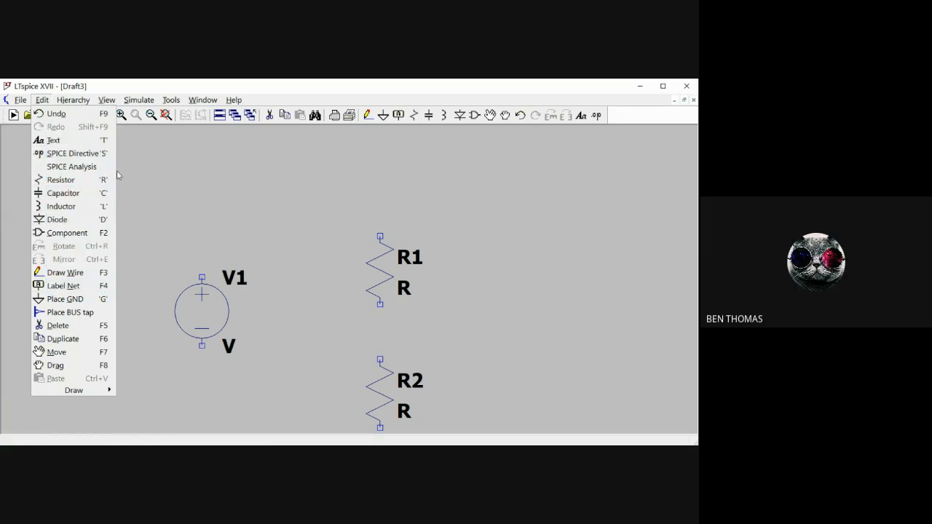
left_click(274, 233)
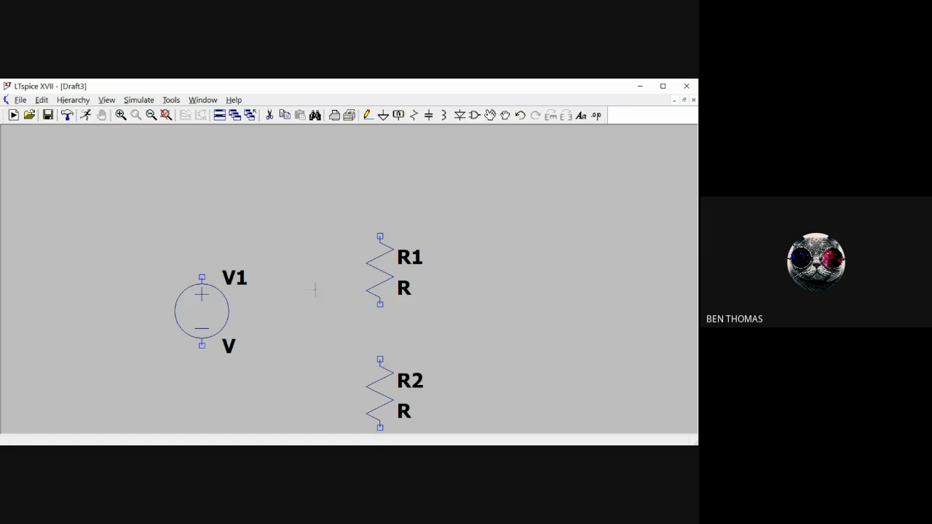
- Place one ground symbol below voltage source V1 and another below resistor R2
left_click_drag(315, 290, 308, 255)
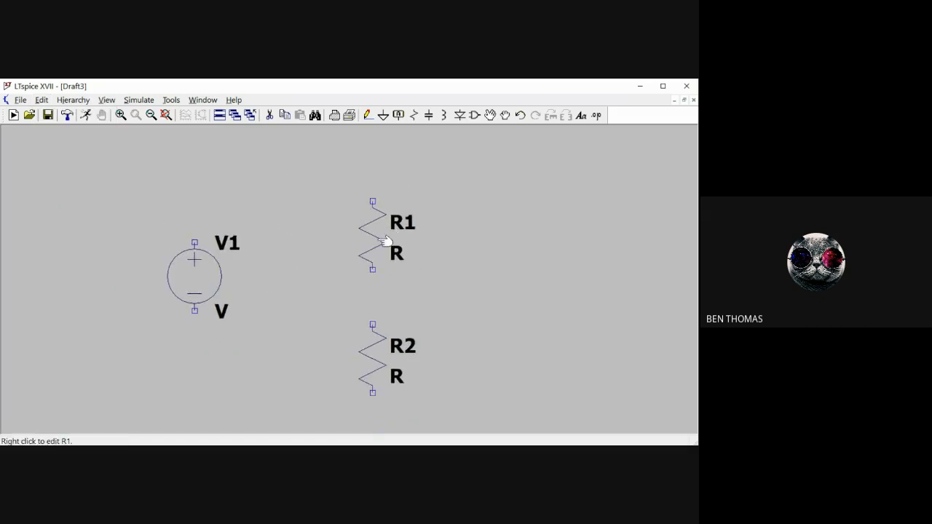
left_click_drag(303, 282, 290, 235)
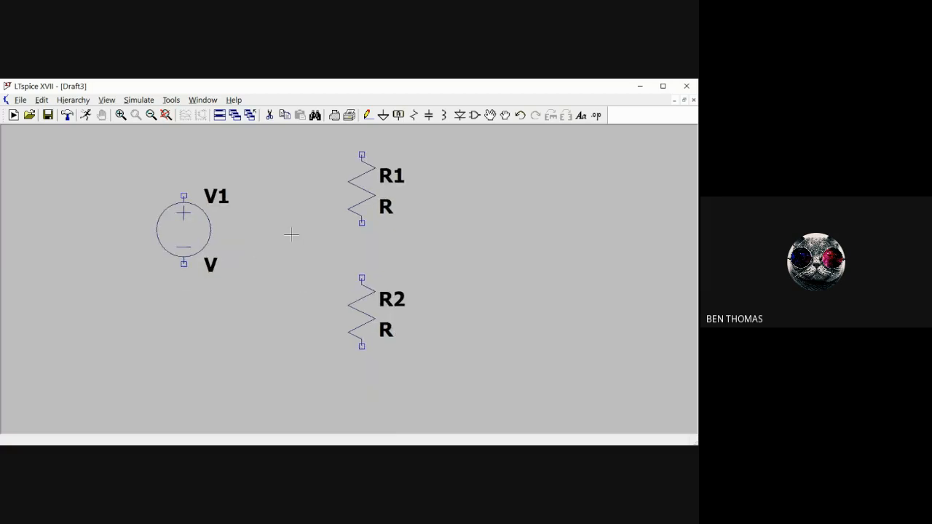
left_click(383, 115)
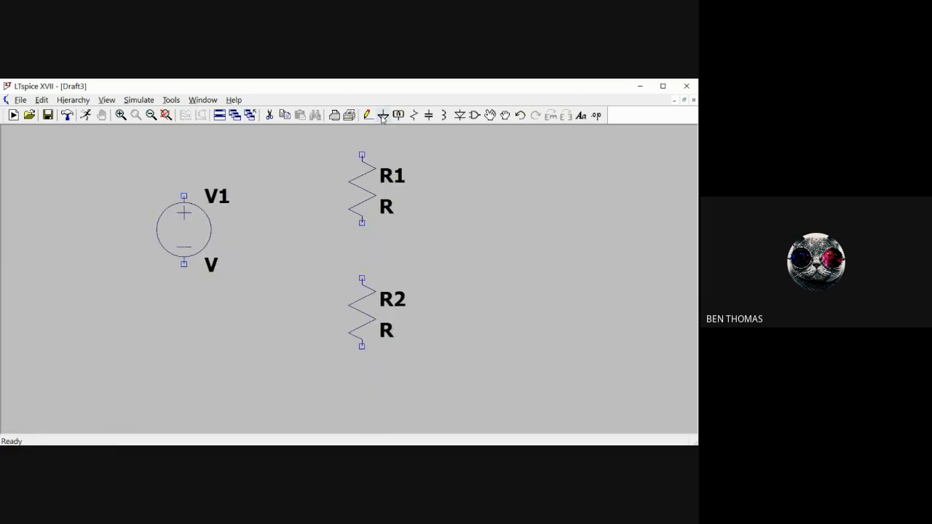
left_click(184, 320)
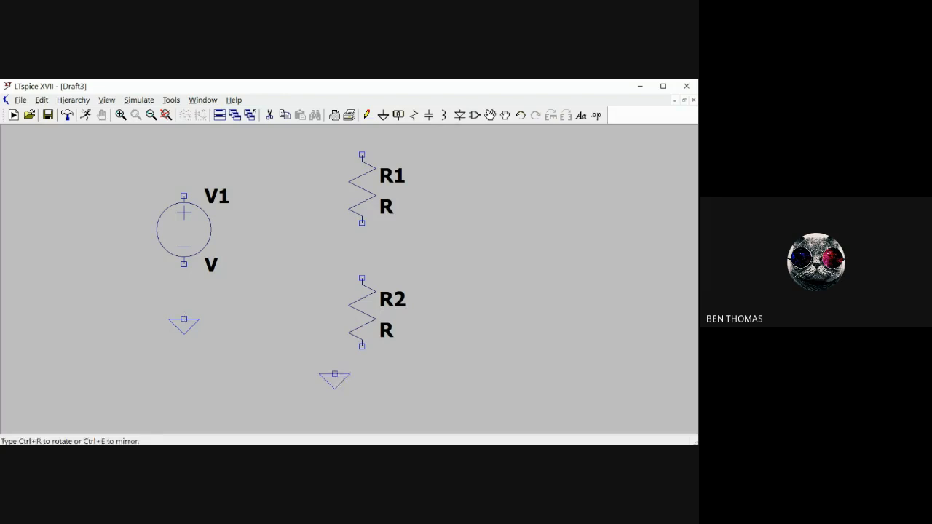
left_click(362, 390)
- Wire the positive terminal of V1 up, across and down to the upper terminal of R1
left_click(368, 115)
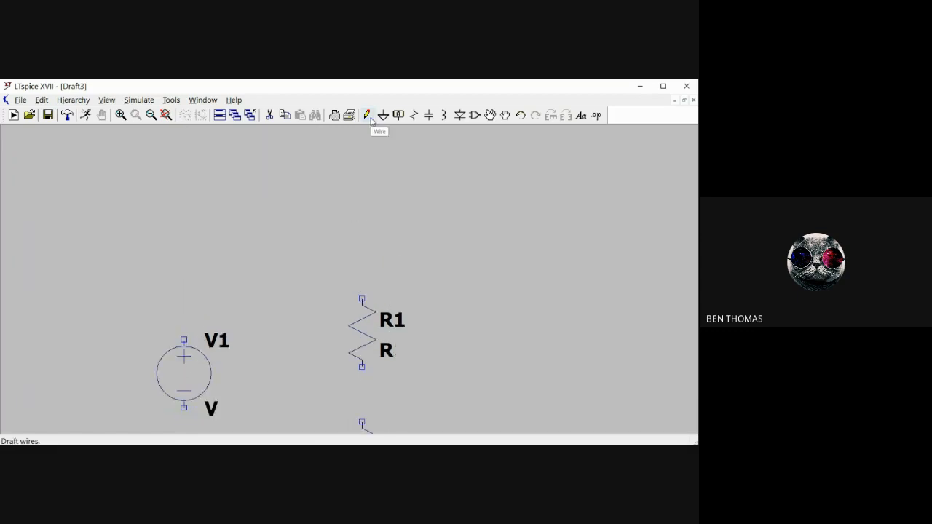
left_click(368, 116)
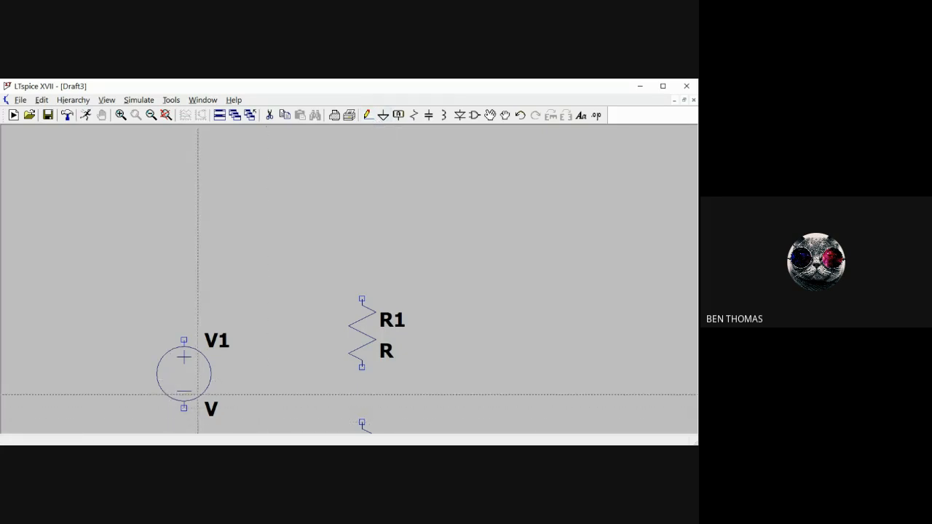
left_click(184, 340)
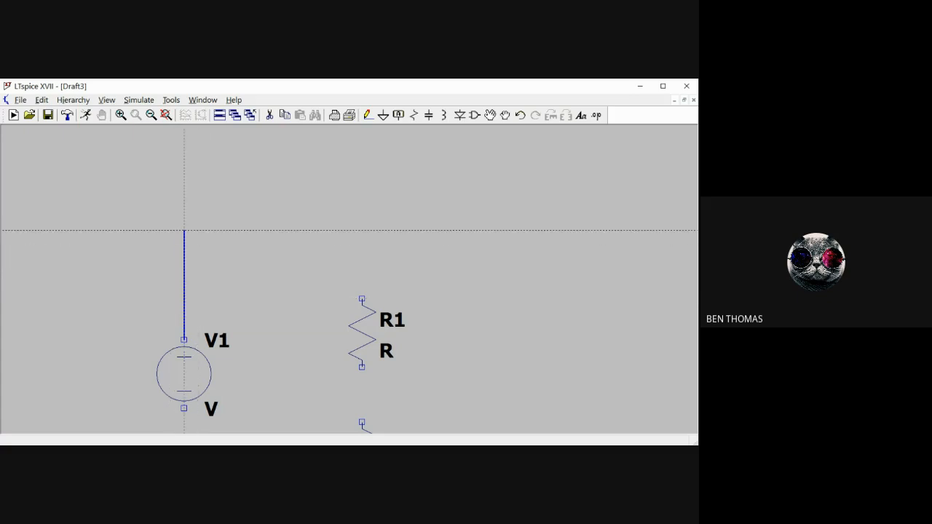
left_click(184, 230)
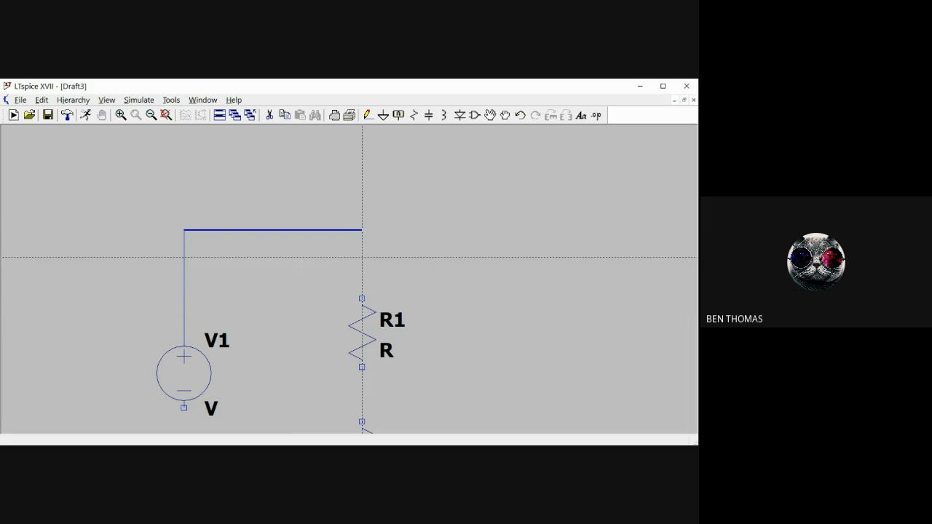
right_click(362, 229)
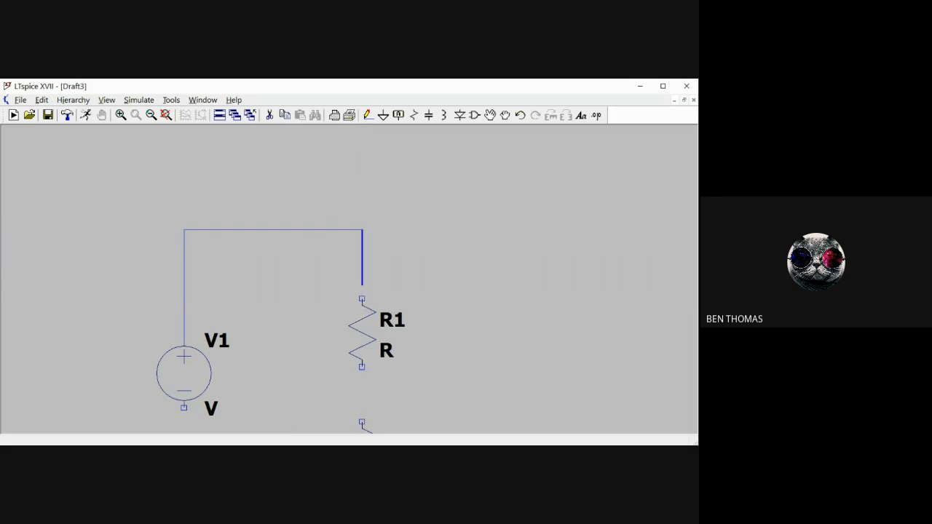
left_click(362, 299)
left_click_drag(266, 217, 283, 254)
left_click(325, 362)
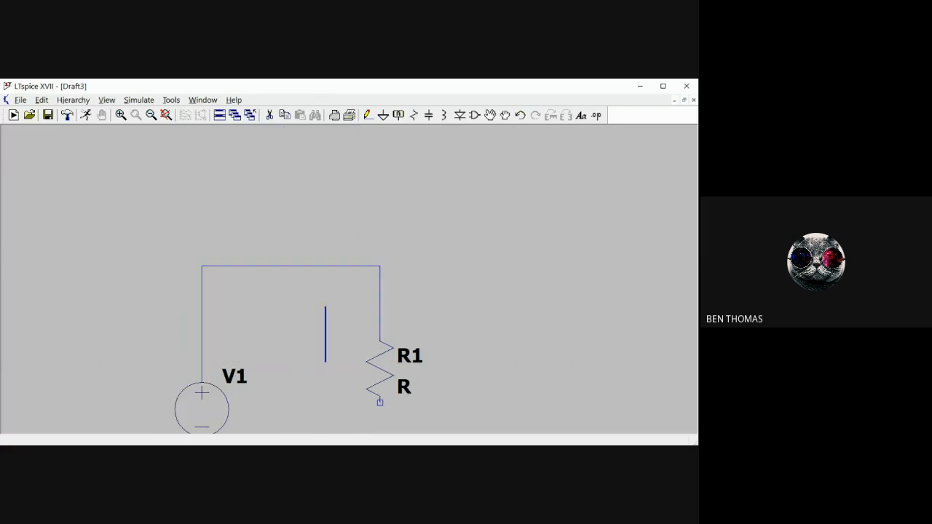
right_click(284, 321)
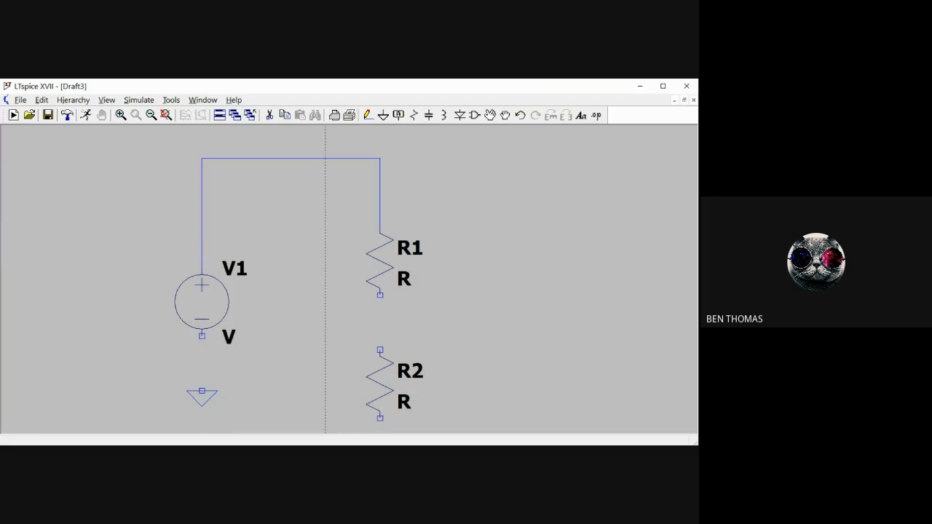
- Wire the lower terminal of R1 to the upper terminal of R2
scroll(312, 319, "down", 1)
scroll(311, 322, "up", 1)
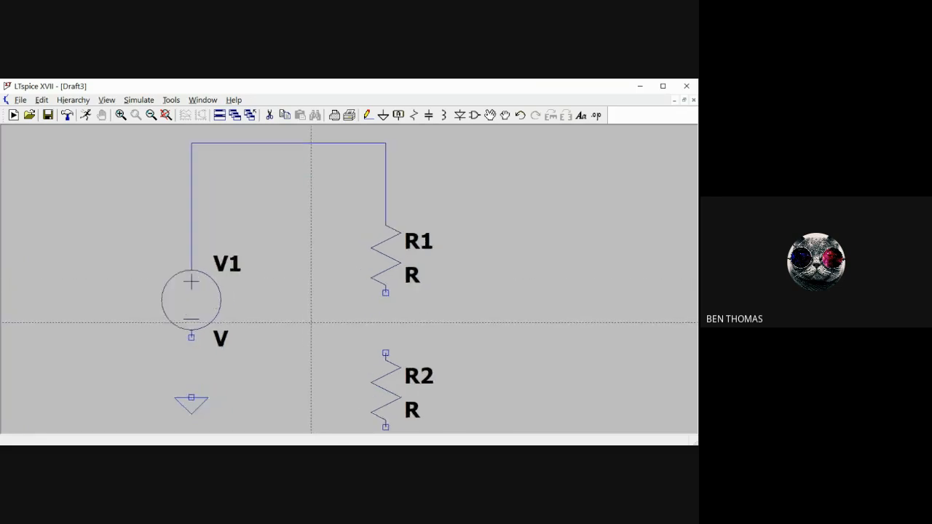
scroll(312, 282, "down", 3)
scroll(313, 283, "down", 2)
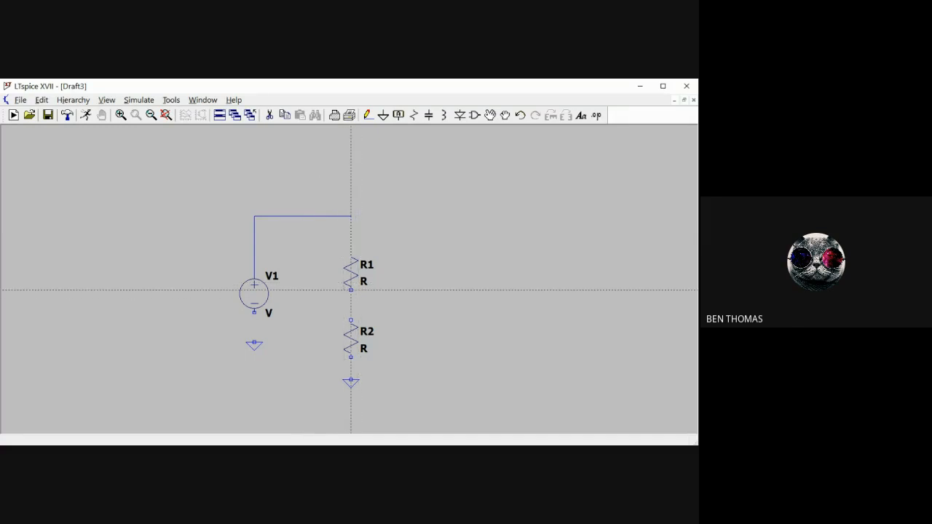
left_click(351, 290)
left_click(351, 319)
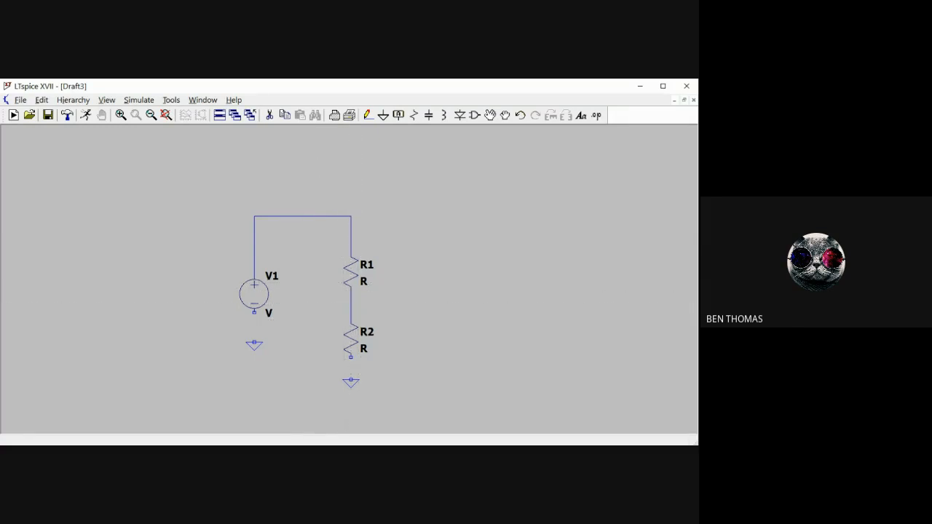
- Wire the lower terminal of R2 and the negative terminal of V1 down to their respective ground symbols
left_click(351, 358)
left_click(351, 380)
left_click(254, 313)
left_click(261, 342)
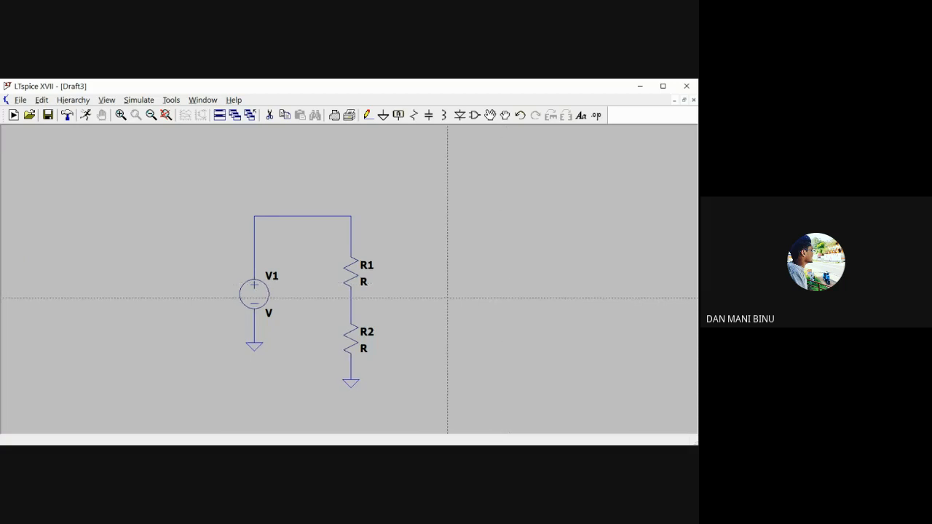
- Browse the list of available component symbols, then close it without choosing one
scroll(447, 297, "up", 2)
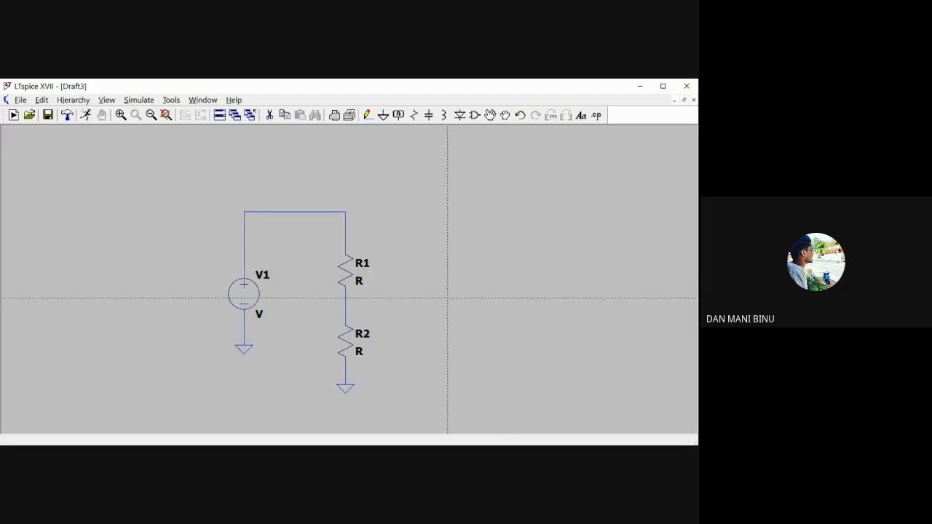
scroll(447, 298, "up", 2)
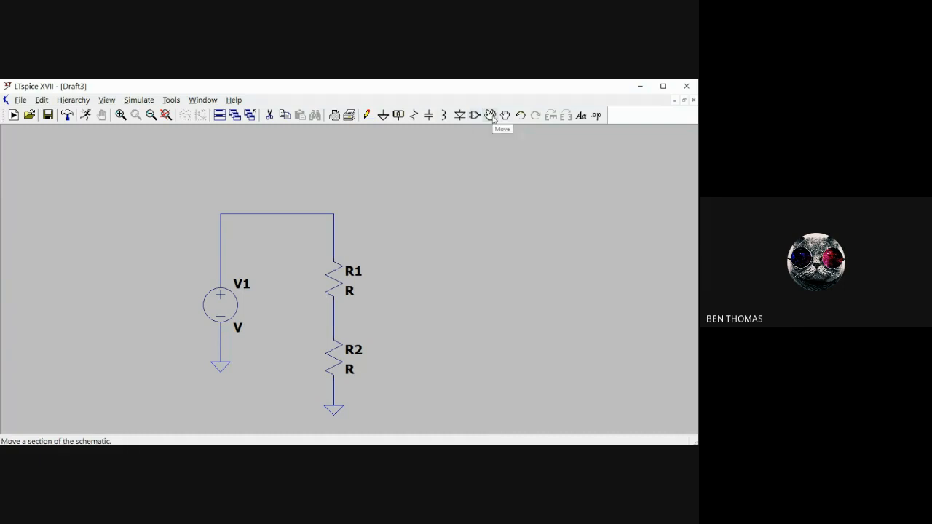
left_click(474, 116)
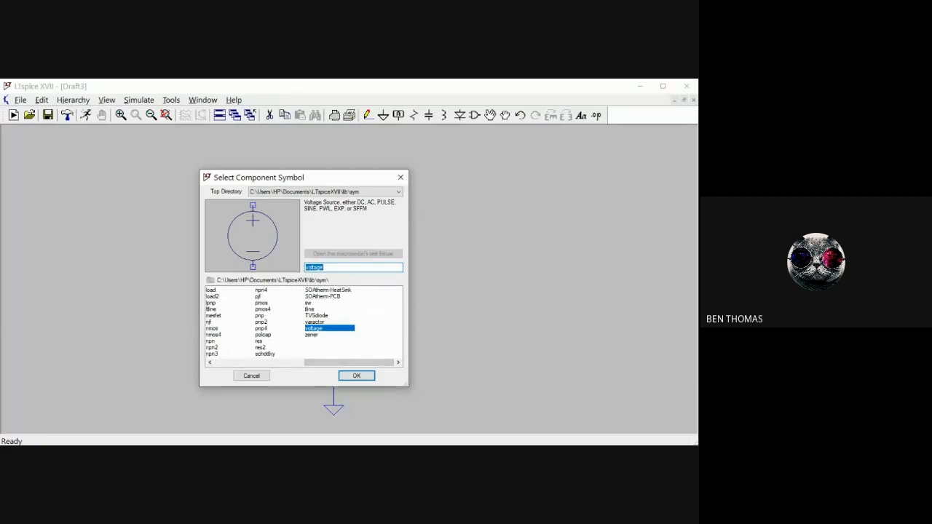
left_click_drag(349, 362, 256, 362)
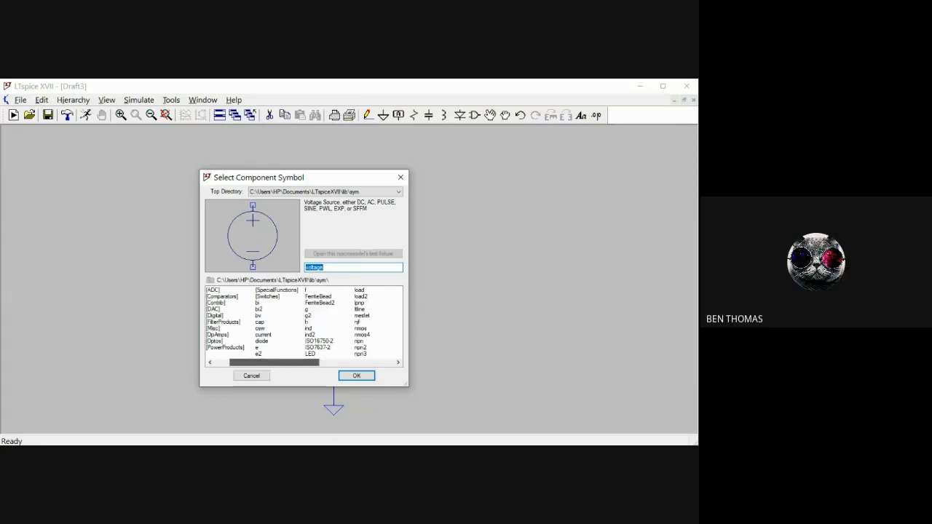
left_click(400, 177)
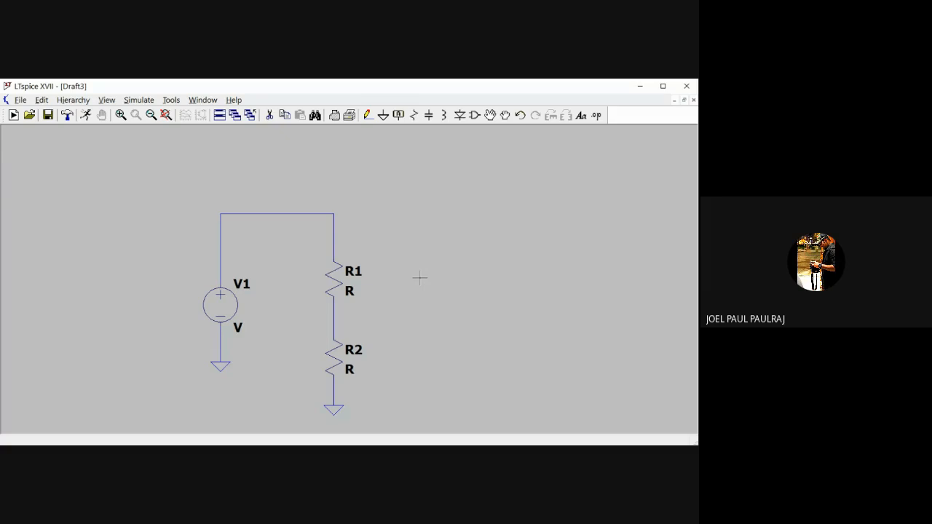
- Delete the horizontal wire between V1 and R1 and place one diode, rotated to point right, above the gap
left_click(275, 122)
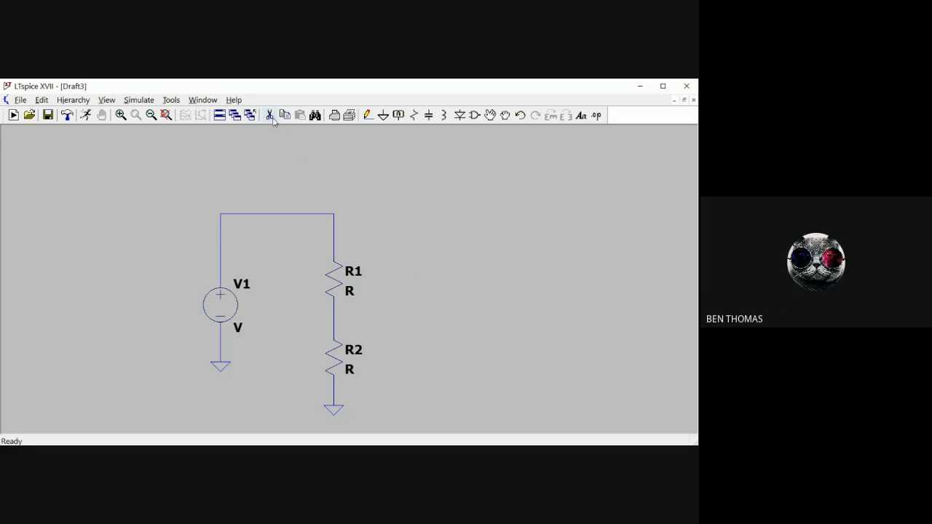
left_click(284, 215)
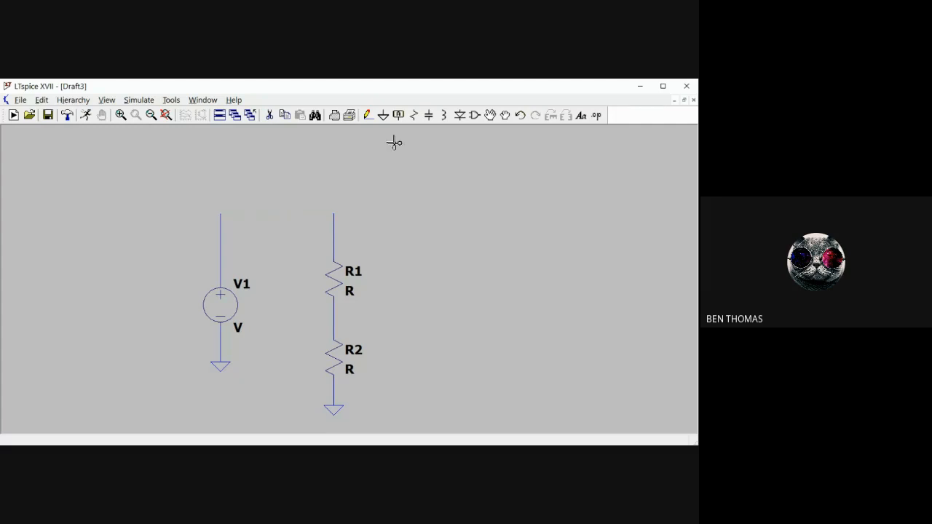
left_click(459, 118)
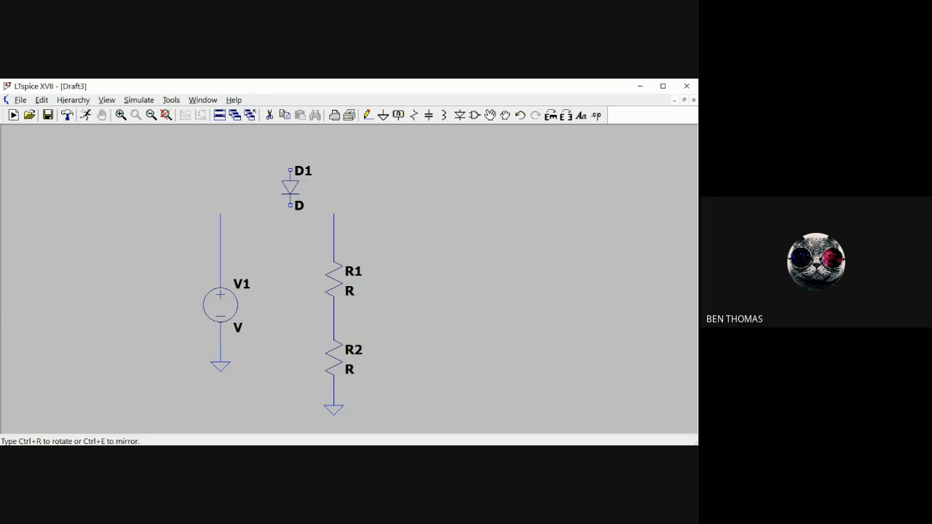
key("ctrl+r")
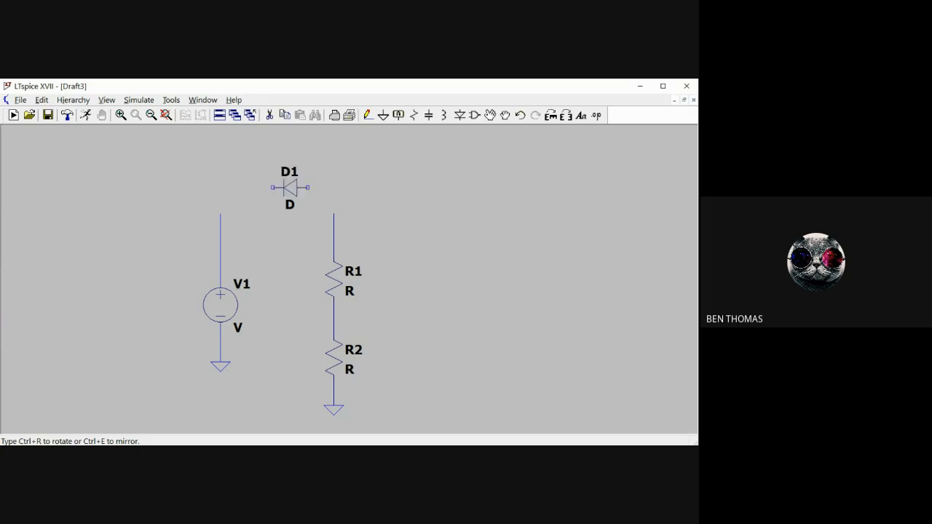
key("ctrl+r")
key("ctrl+r")
left_click(290, 188)
left_click(552, 115)
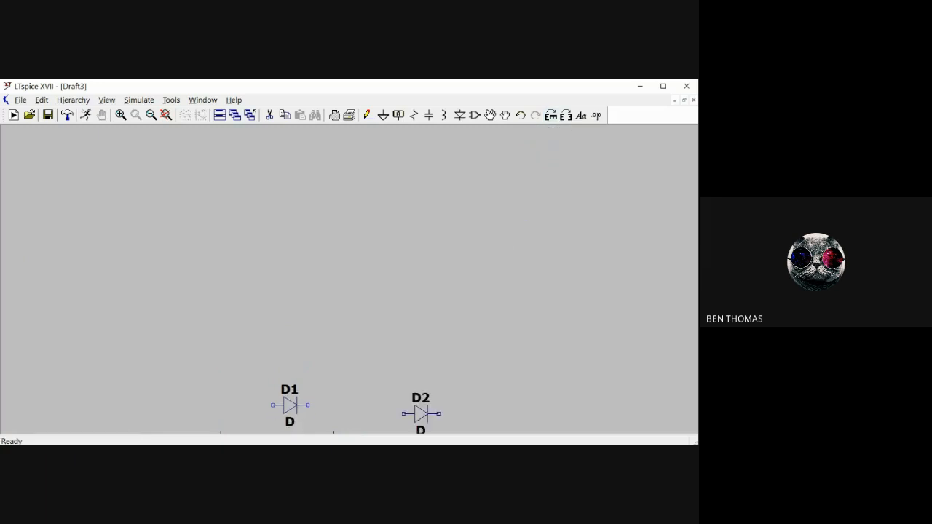
key("Escape")
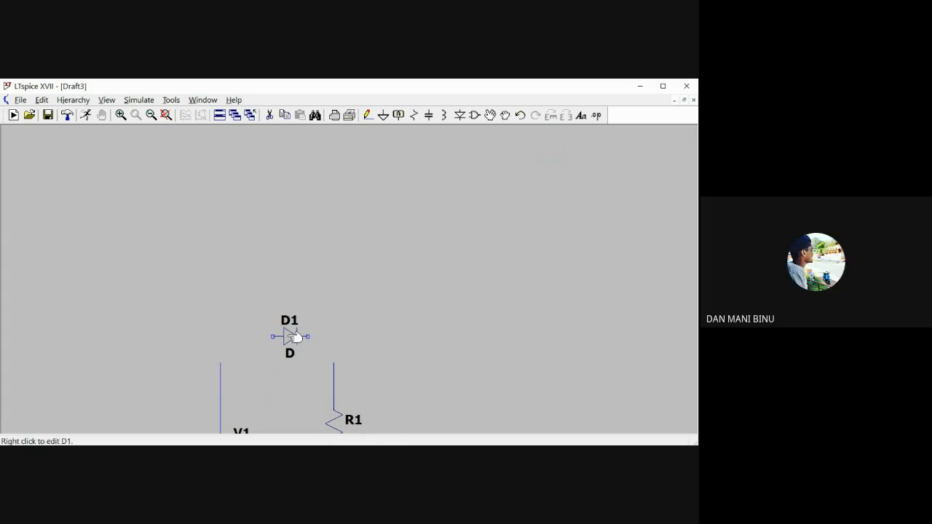
- Delete diode D1 and redraw the horizontal wire joining the open wire ends above V1 and R1
left_click_drag(294, 337, 263, 223)
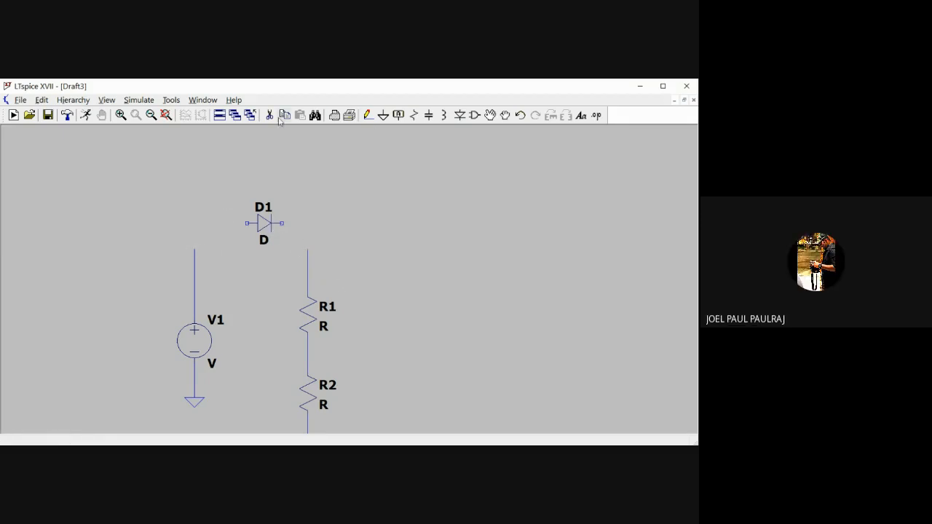
left_click(281, 233)
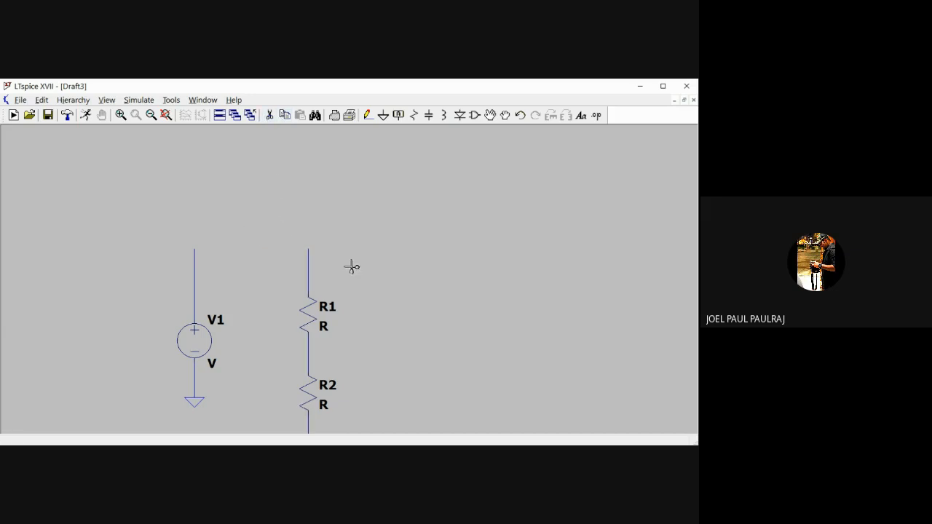
key("F3")
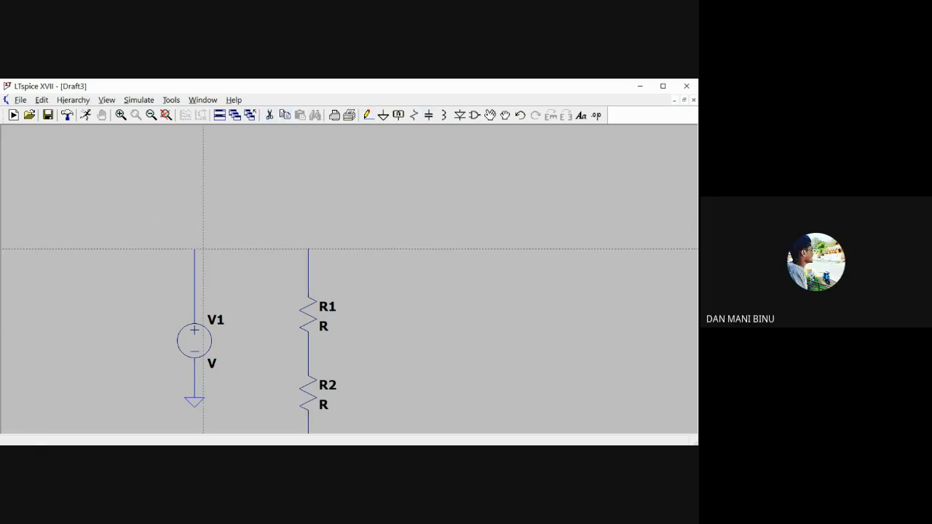
left_click(194, 249)
left_click(308, 249)
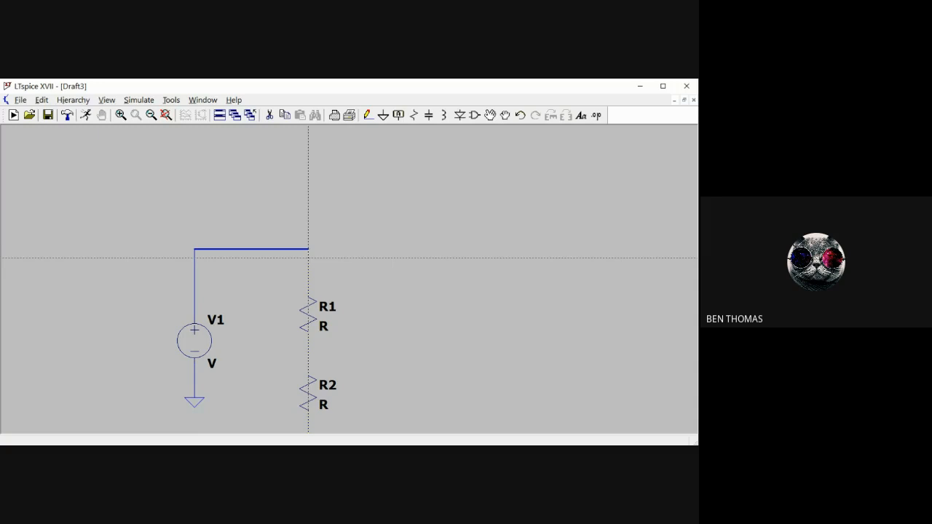
left_click(308, 249)
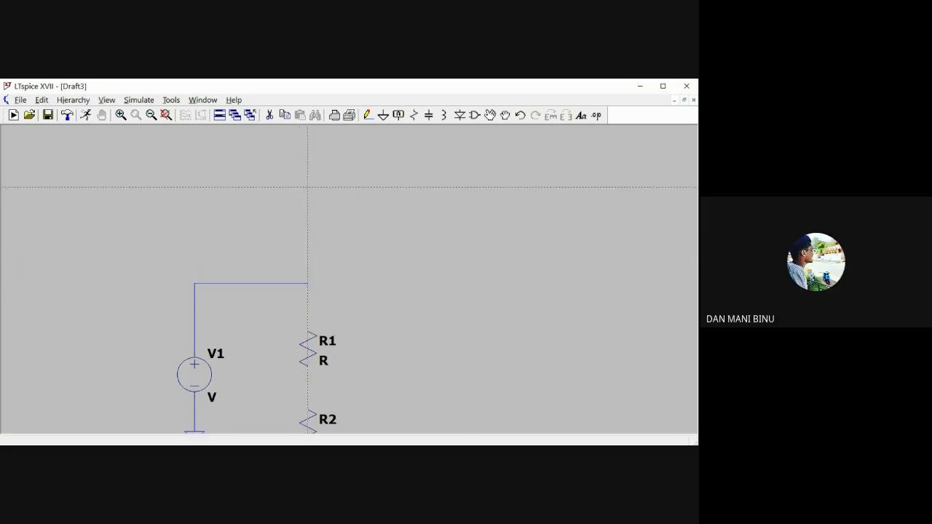
- Draw a loose horizontal wire in two consecutive segments above the circuit, extending well to the right of R1
scroll(309, 276, "down", 1)
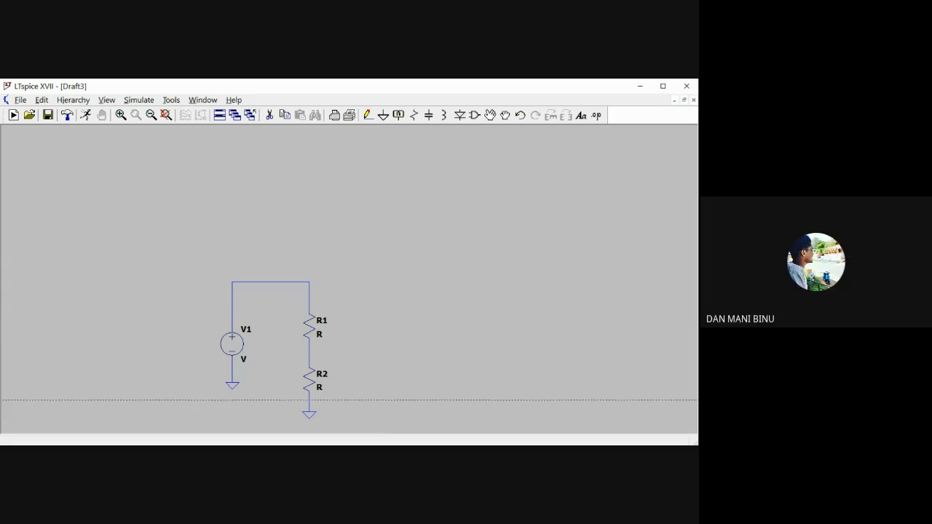
left_click(369, 120)
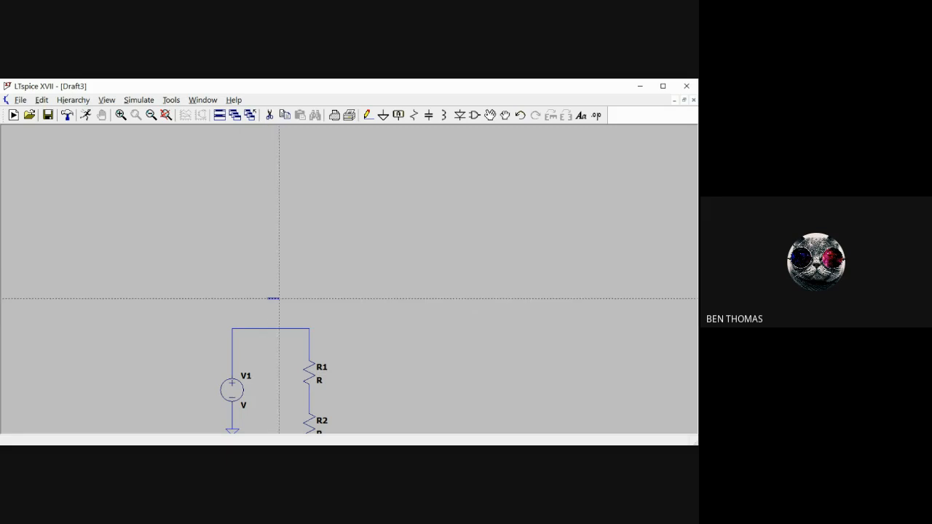
left_click(267, 299)
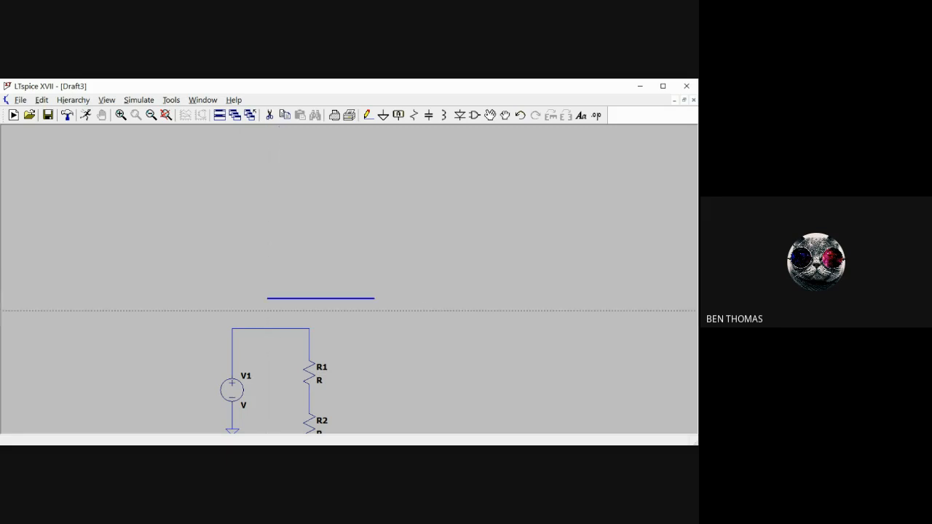
left_click(421, 298)
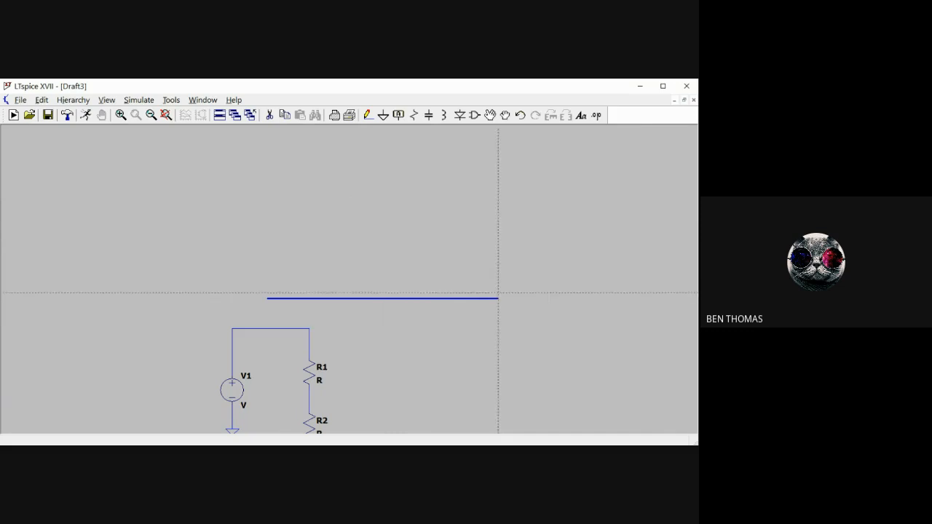
left_click(516, 299)
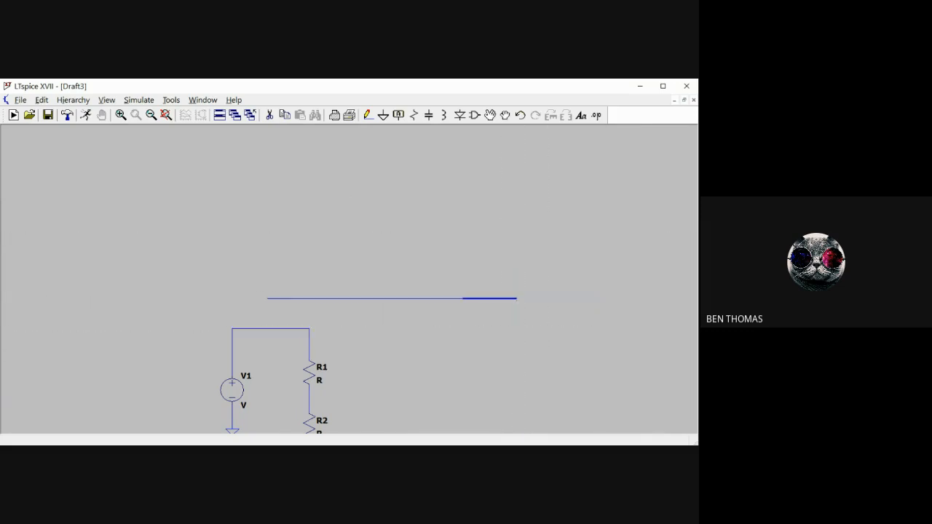
right_click(521, 234)
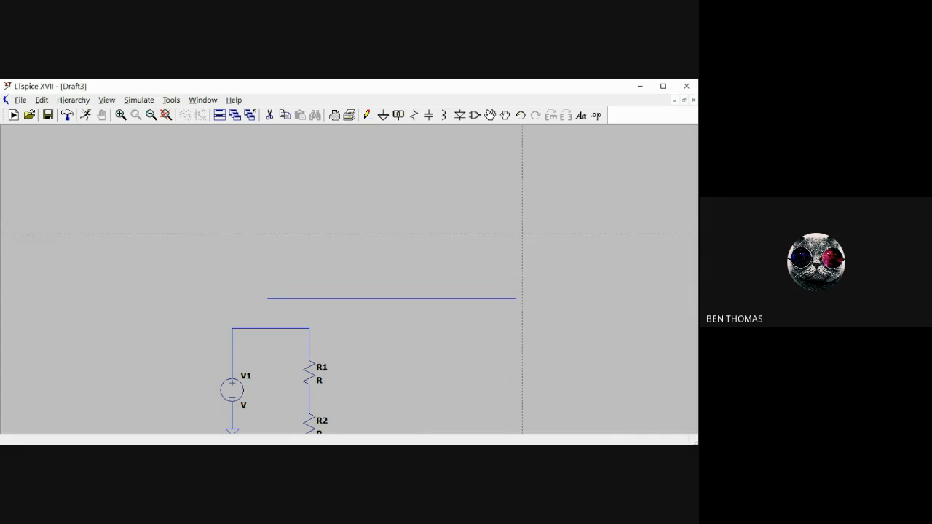
- Delete the loose horizontal wire above the circuit and leave the delete mode
left_click(269, 115)
left_click(387, 330)
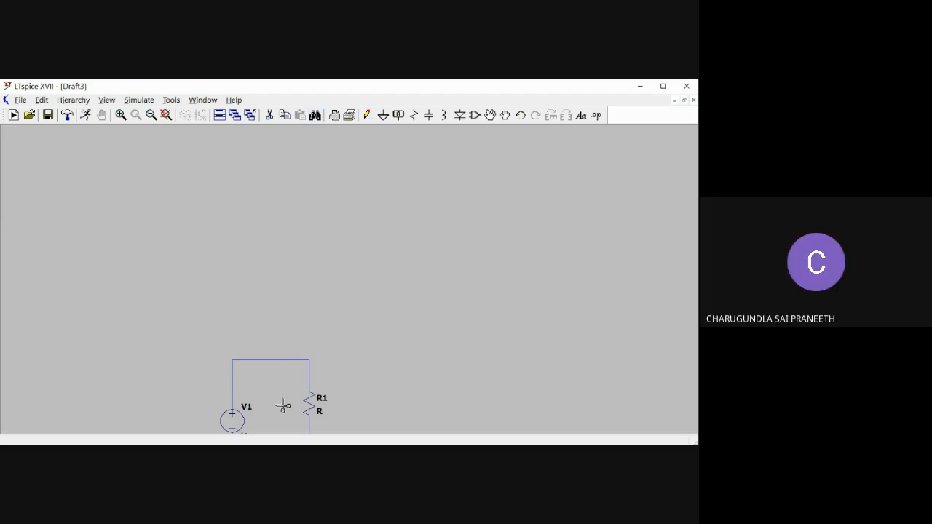
key("Escape")
- Examine the circuit with V1, R1 and R2 at several closer and wider zoom levels
left_click_drag(383, 376, 386, 274)
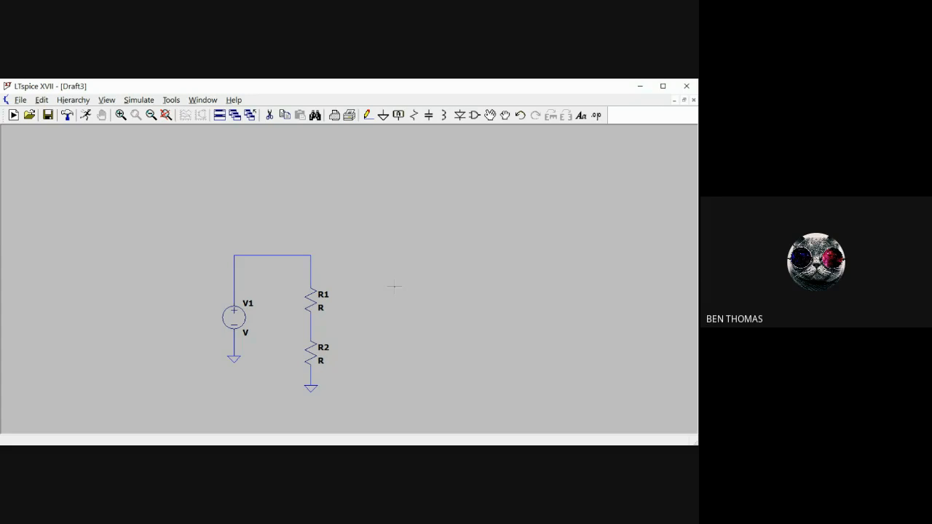
scroll(285, 297, "up", 3)
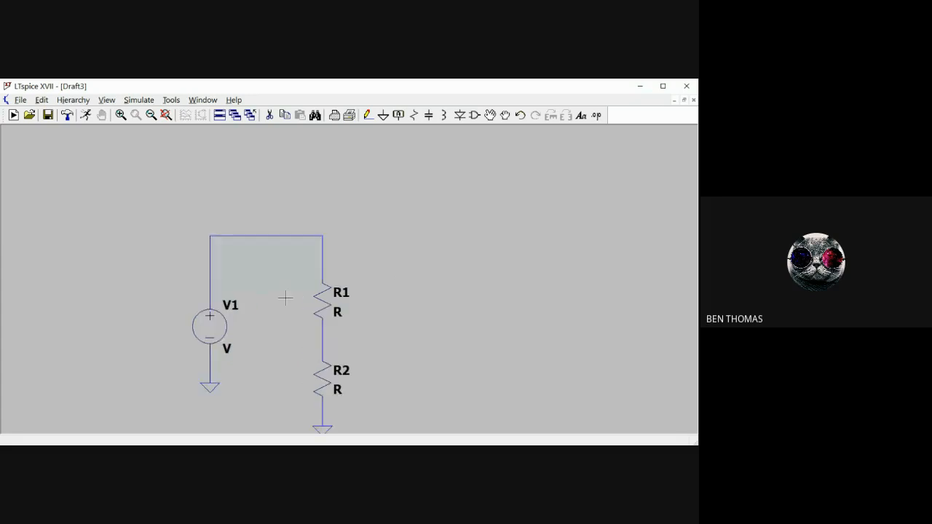
scroll(285, 297, "up", 2)
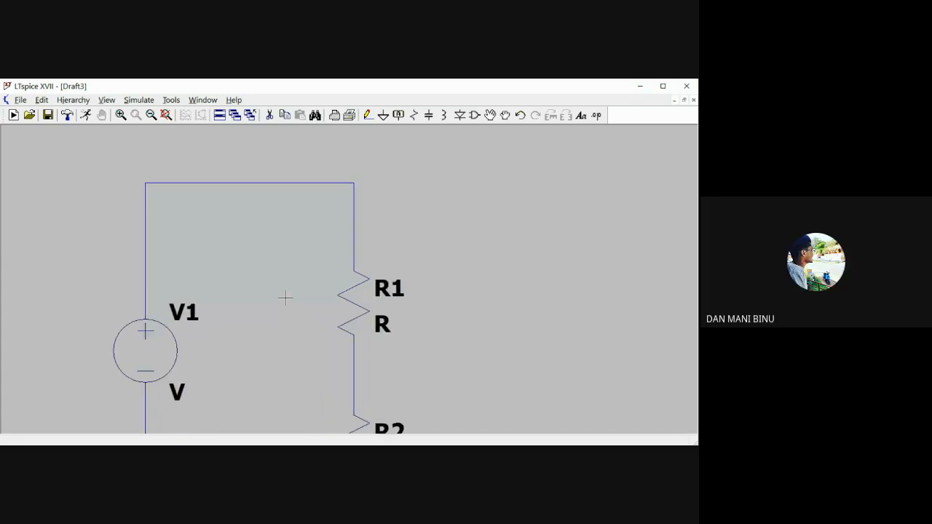
scroll(285, 298, "down", 3)
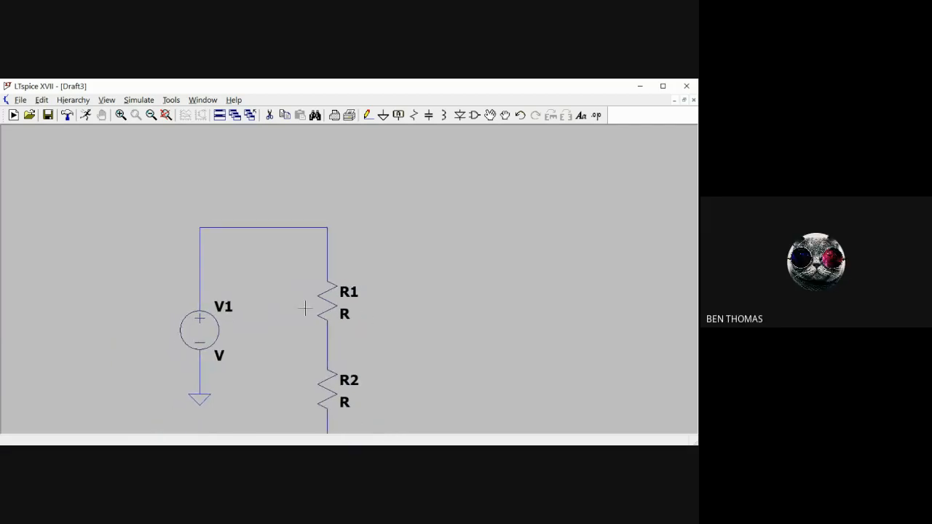
scroll(304, 309, "up", 2)
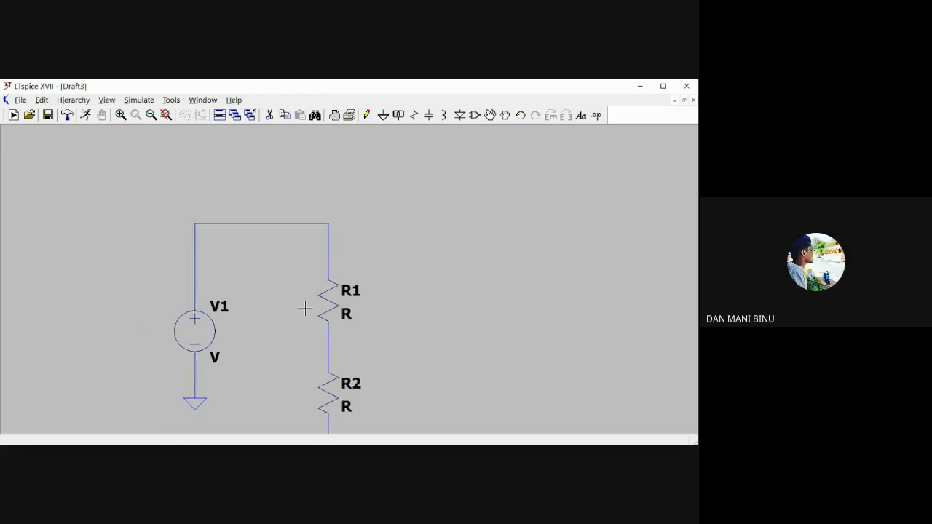
scroll(304, 308, "down", 5)
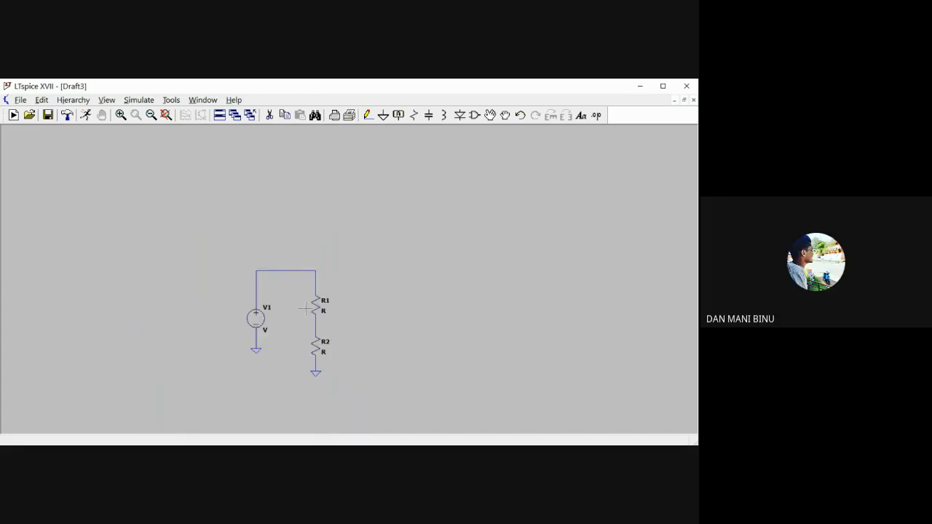
scroll(304, 309, "up", 2)
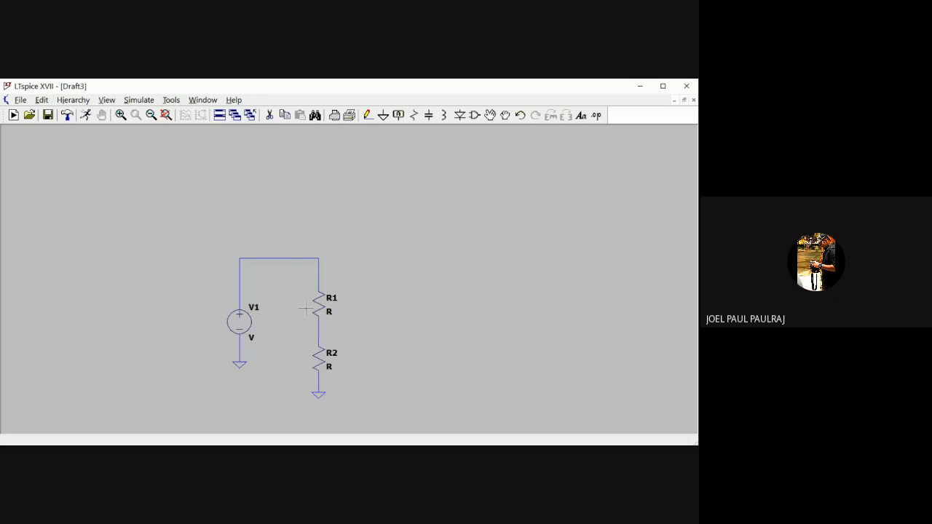
scroll(305, 309, "down", 1)
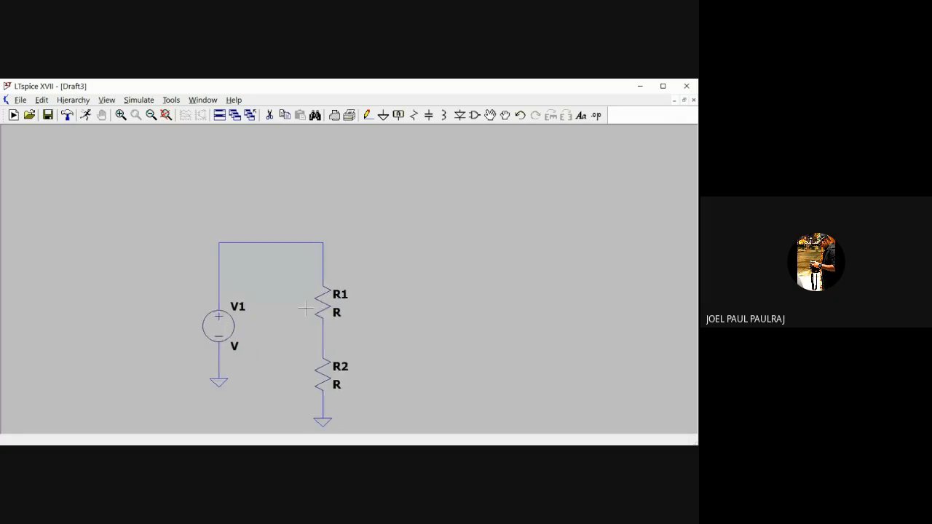
scroll(304, 309, "up", 1)
scroll(304, 309, "up", 1)
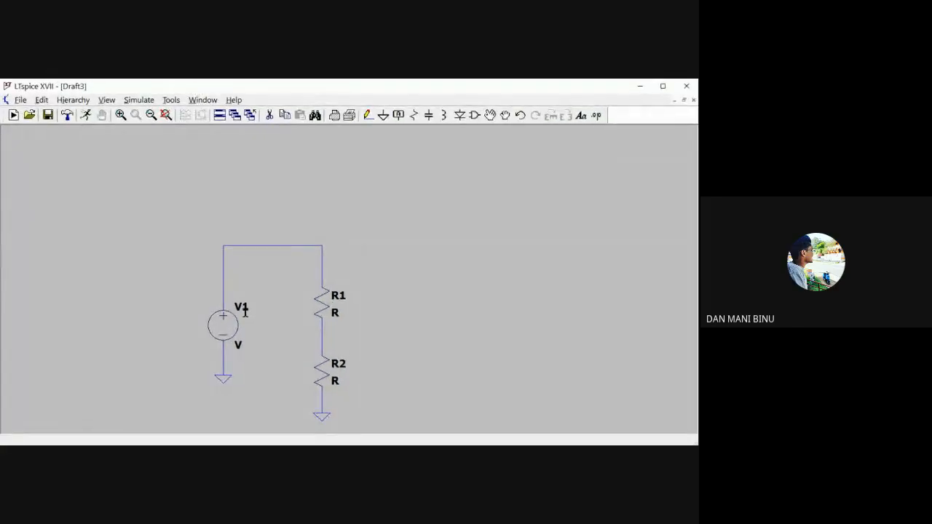
- Delete the horizontal wire joining V1 and R1 and redraw it between the two open vertical wire ends
left_click_drag(289, 318, 297, 276)
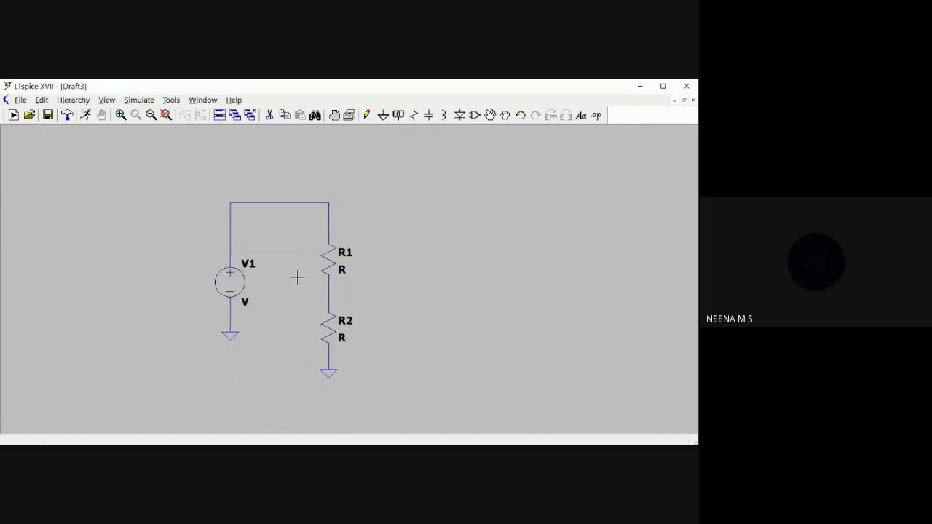
left_click(270, 116)
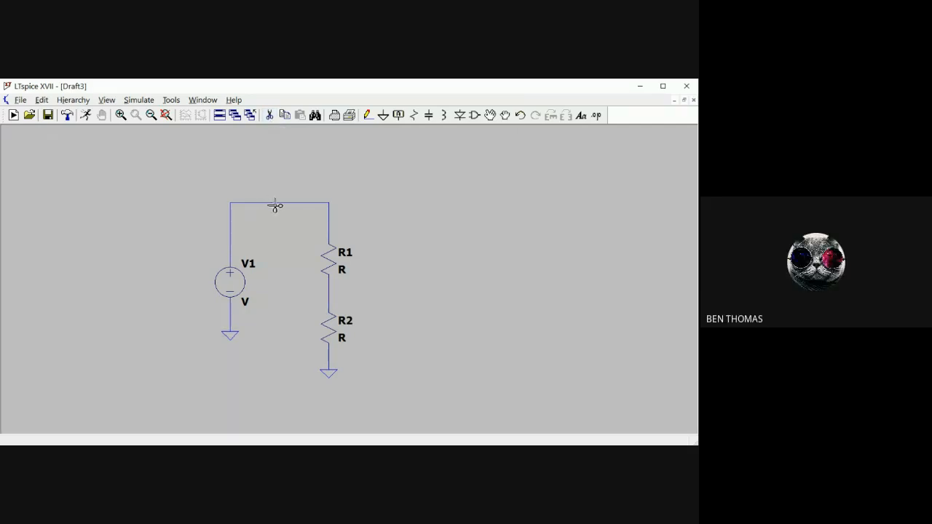
left_click(275, 204)
left_click(367, 115)
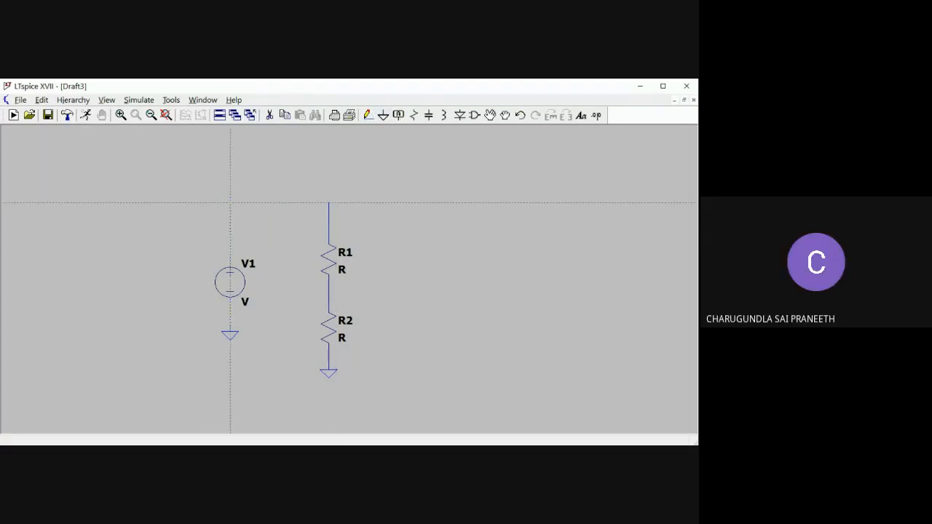
left_click(230, 203)
left_click(329, 203)
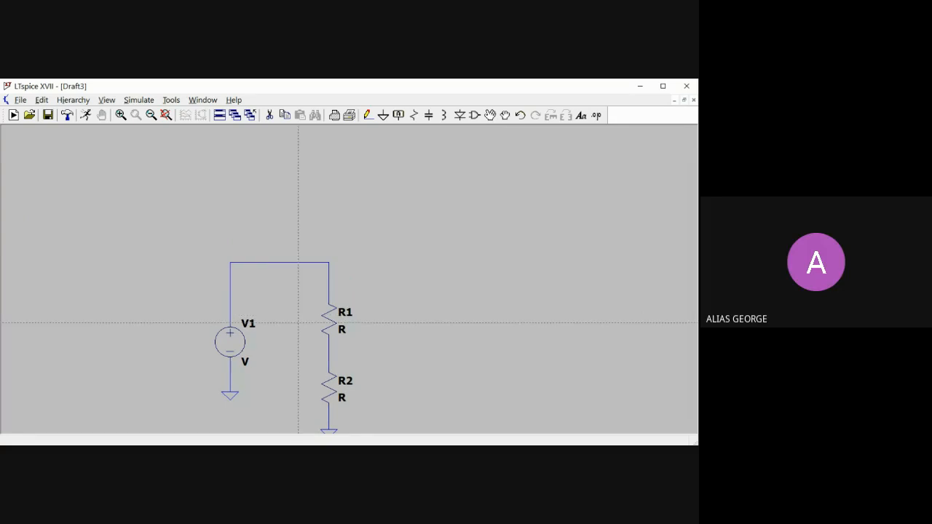
- Drag resistor R1 out of line with its wires attached and put it back in its original position
left_click(504, 115)
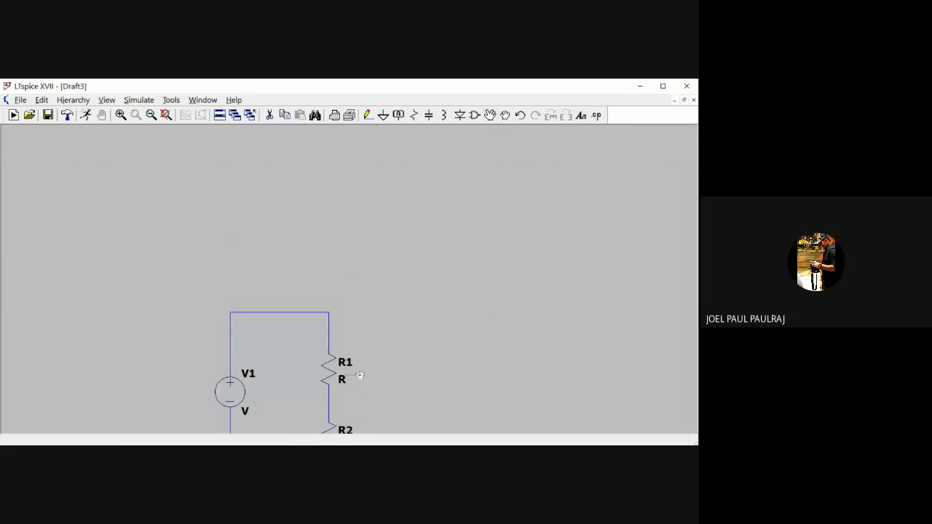
left_click_drag(360, 375, 370, 375)
left_click_drag(302, 348, 370, 391)
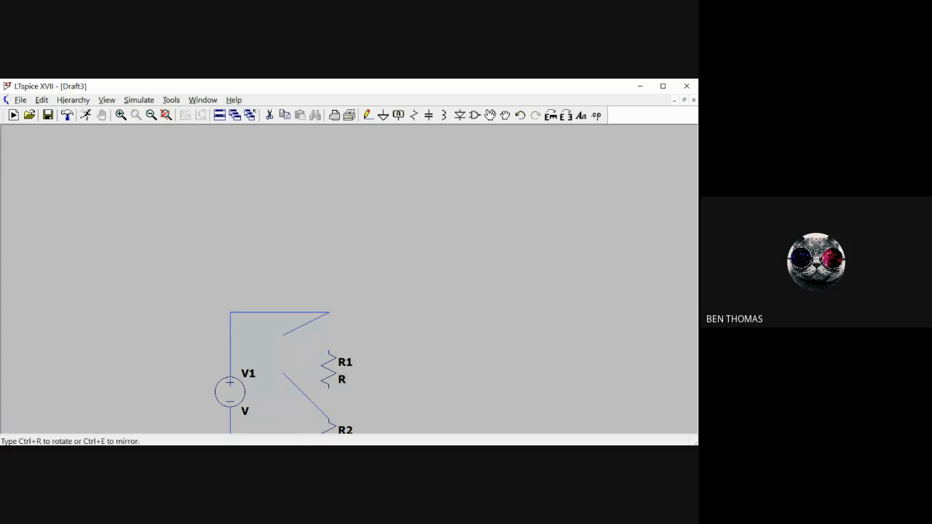
left_click(335, 367)
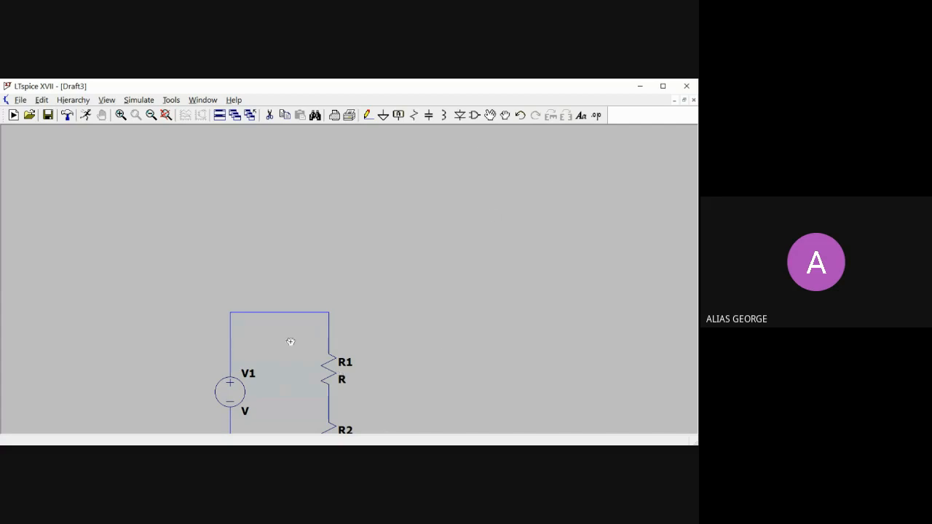
key("Escape")
- Place four loose resistors beside the circuit, three in a row and one beneath the middle one
left_click_drag(284, 372, 288, 328)
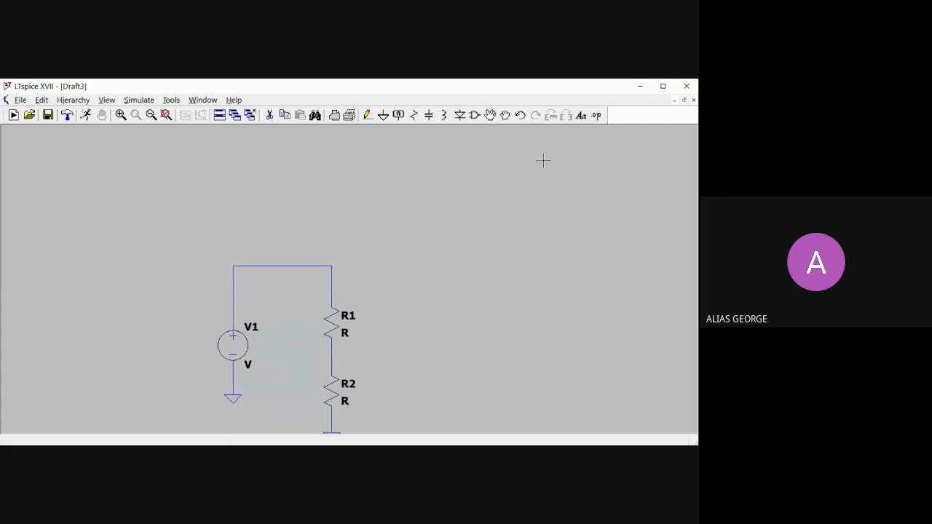
left_click(493, 118)
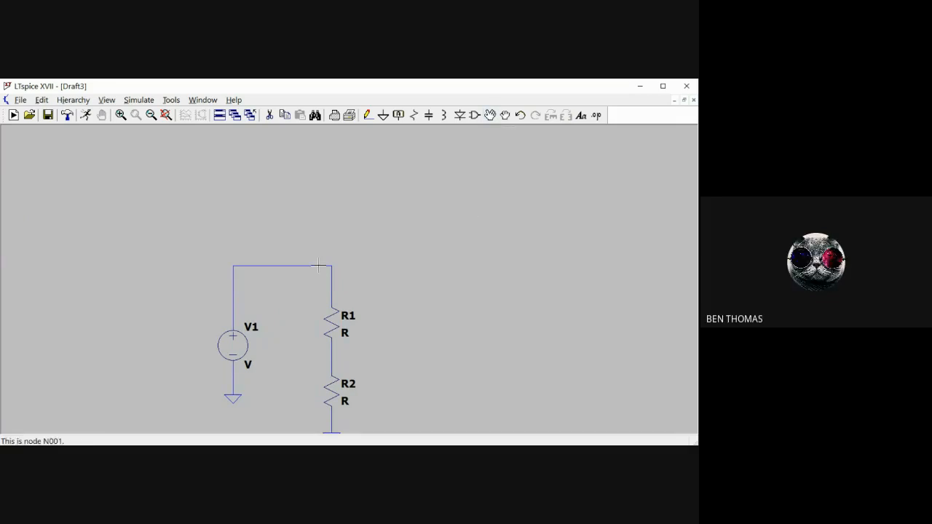
left_click_drag(285, 313, 279, 269)
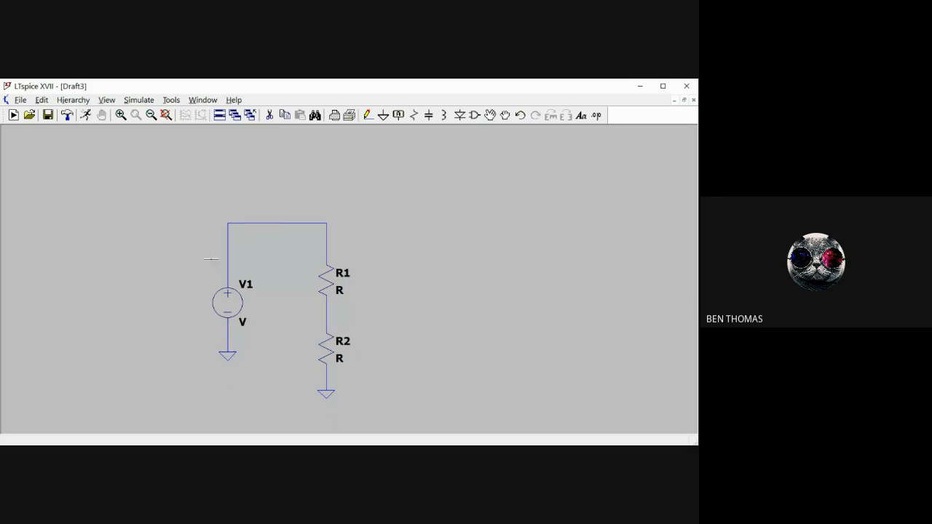
left_click(413, 115)
left_click(401, 198)
left_click(486, 197)
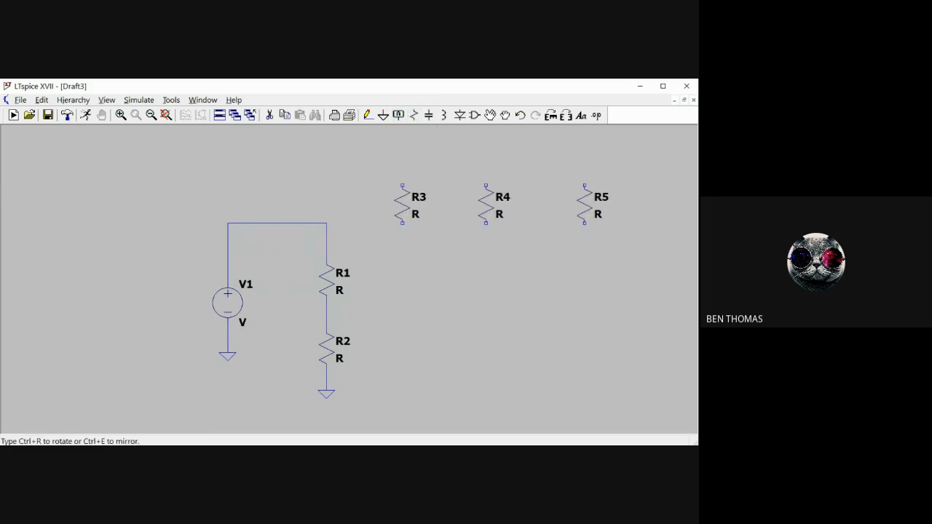
left_click(585, 196)
left_click(501, 265)
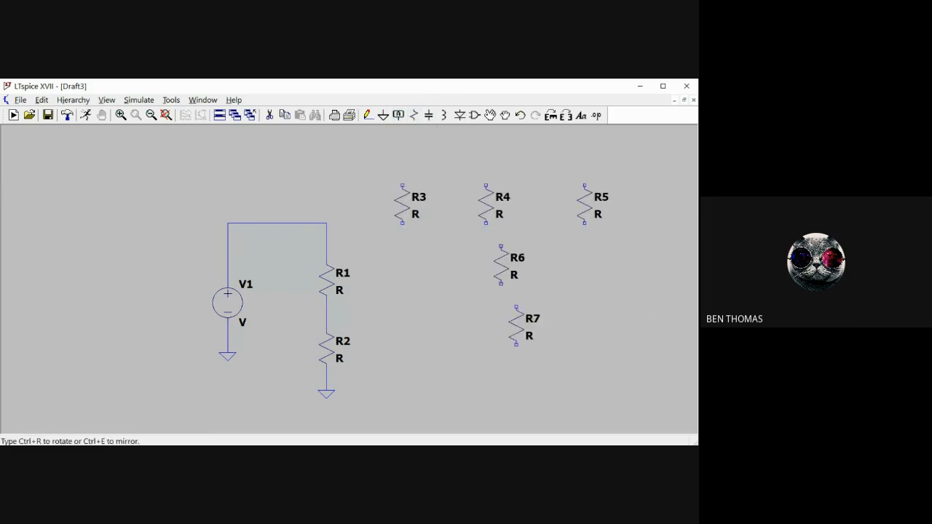
- Move the loose resistors R3 to R6 together as a group, shifting them slightly twice
left_click(490, 115)
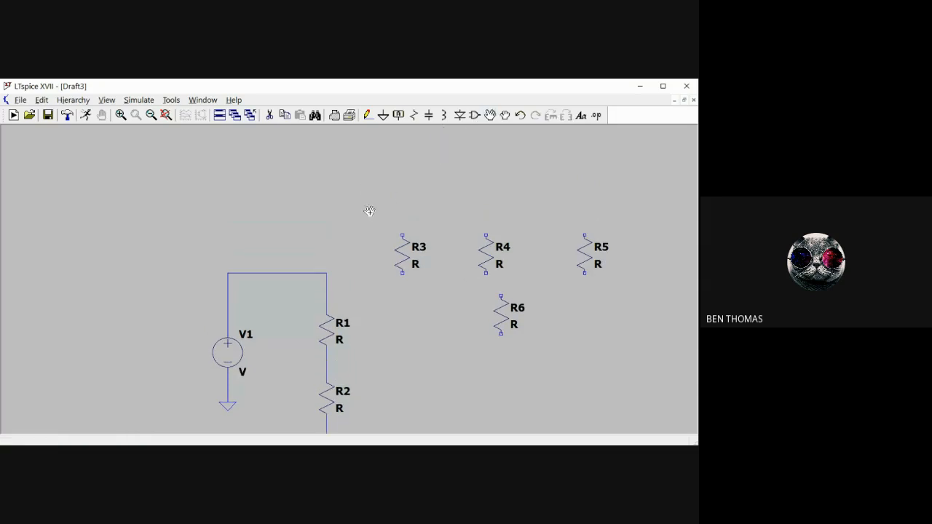
left_click_drag(370, 212, 653, 345)
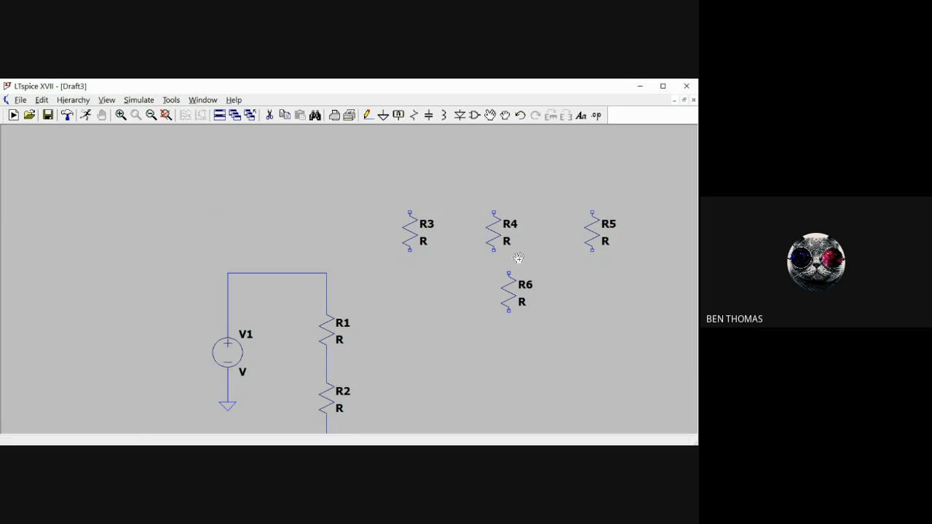
left_click_drag(396, 191, 622, 333)
left_click(493, 243)
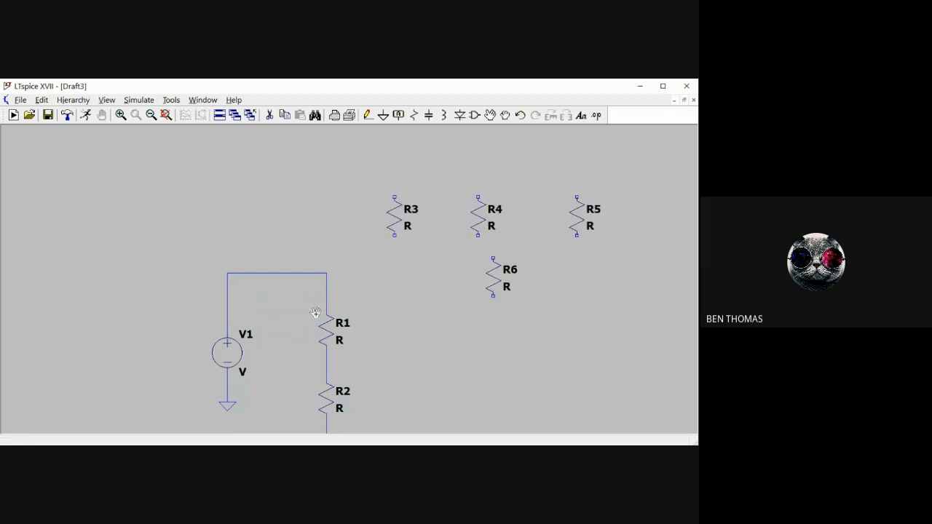
- Pick up resistor R1 with the Move tool and put it back between its wires
left_click_drag(300, 313, 292, 247)
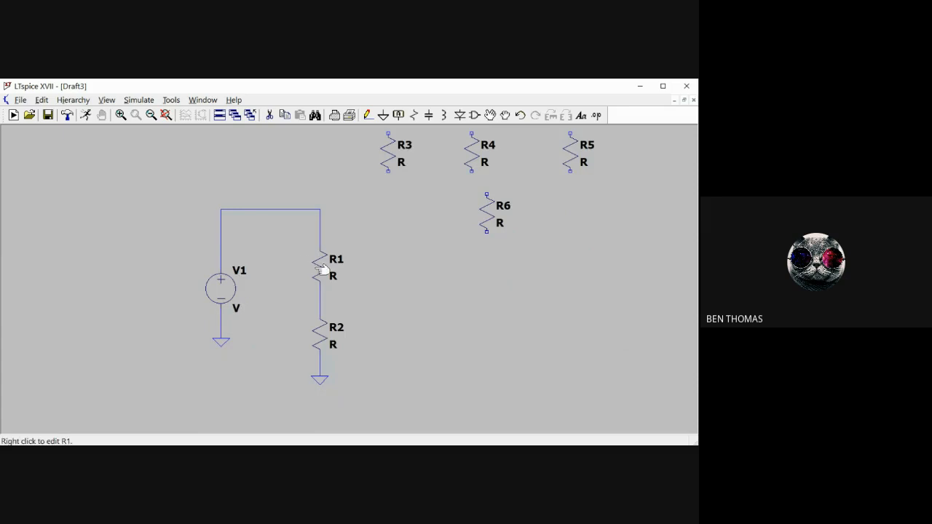
left_click(490, 115)
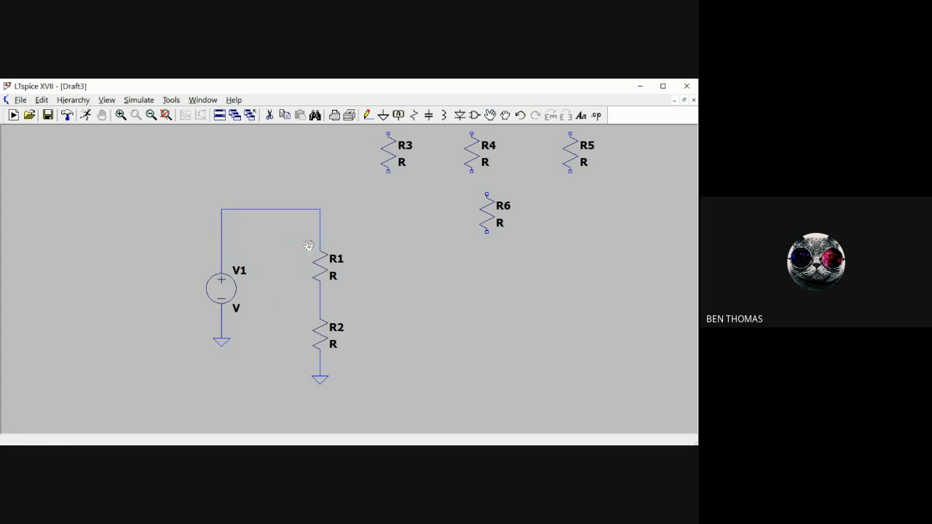
left_click(321, 265)
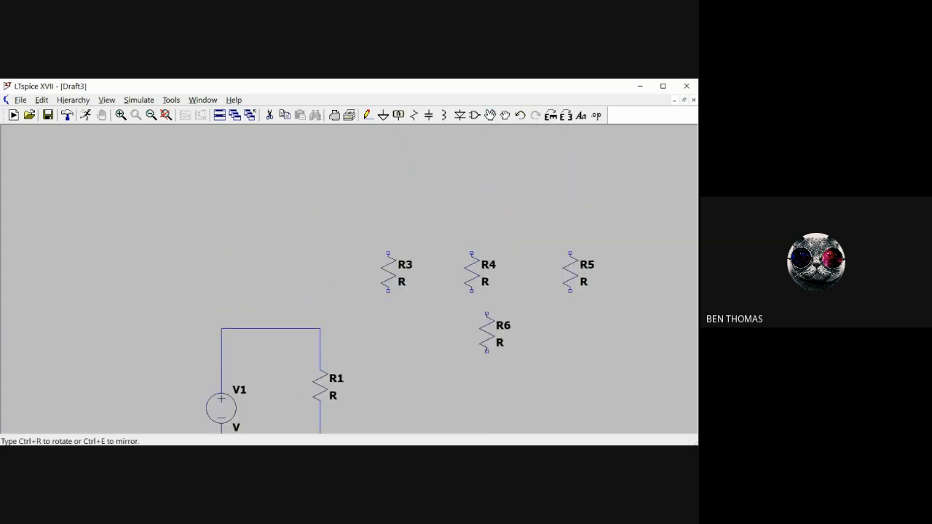
left_click(324, 406)
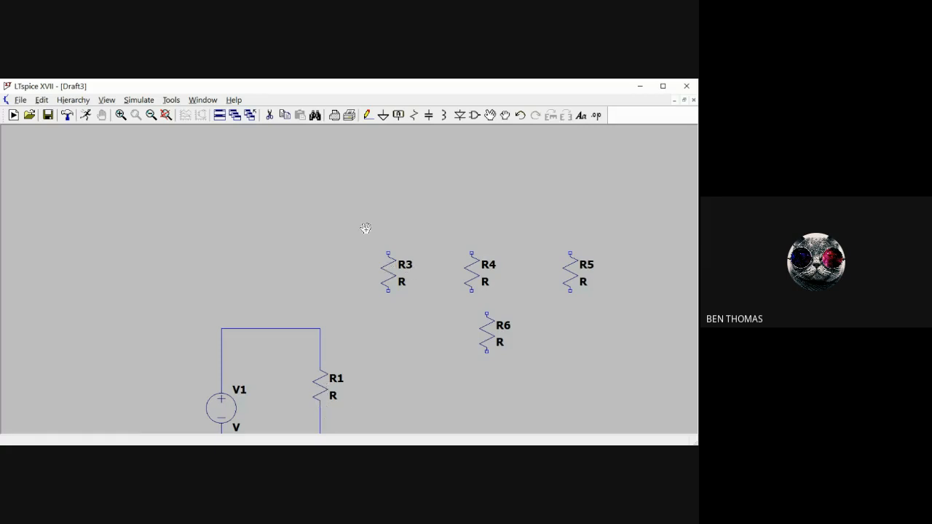
- Delete the four loose resistors R3, R4, R5 and R6 and leave the delete mode
left_click(268, 116)
left_click(401, 278)
left_click(492, 334)
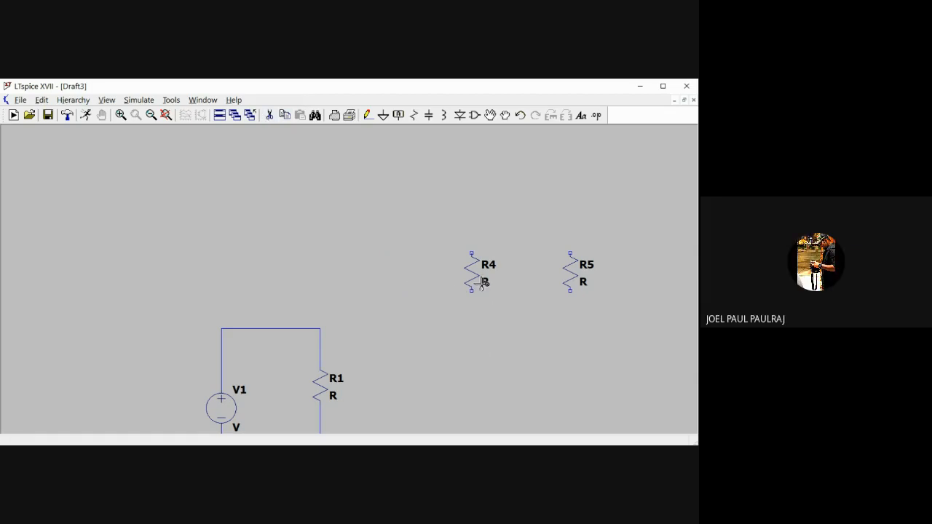
left_click(480, 282)
left_click(573, 286)
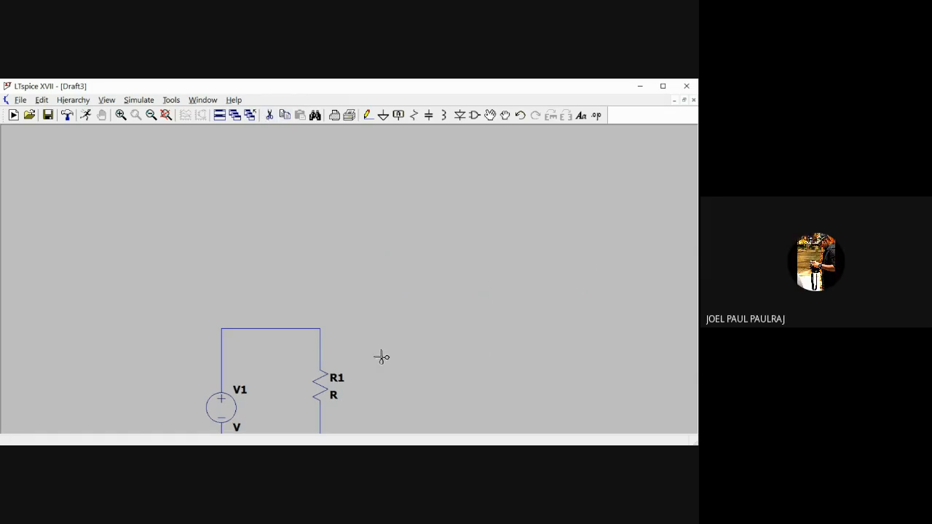
key("Escape")
left_click_drag(276, 371, 350, 235)
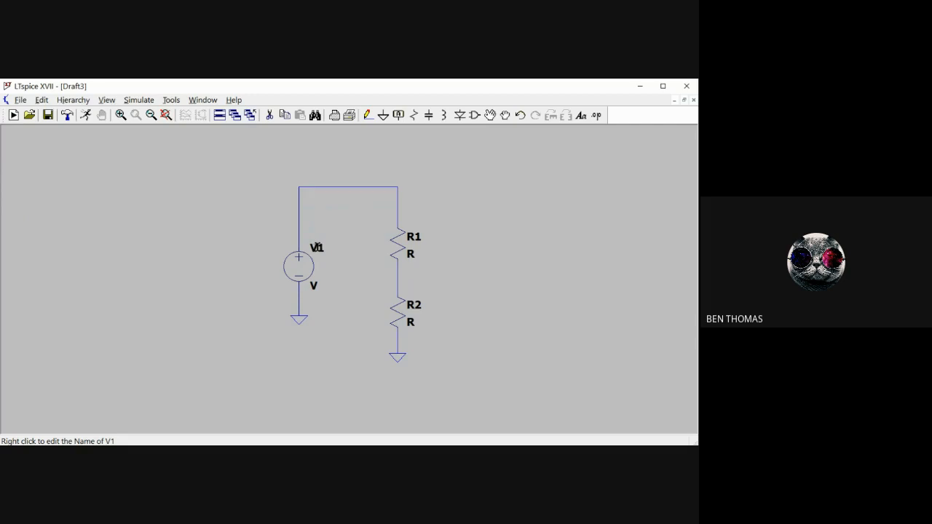
right_click(317, 247)
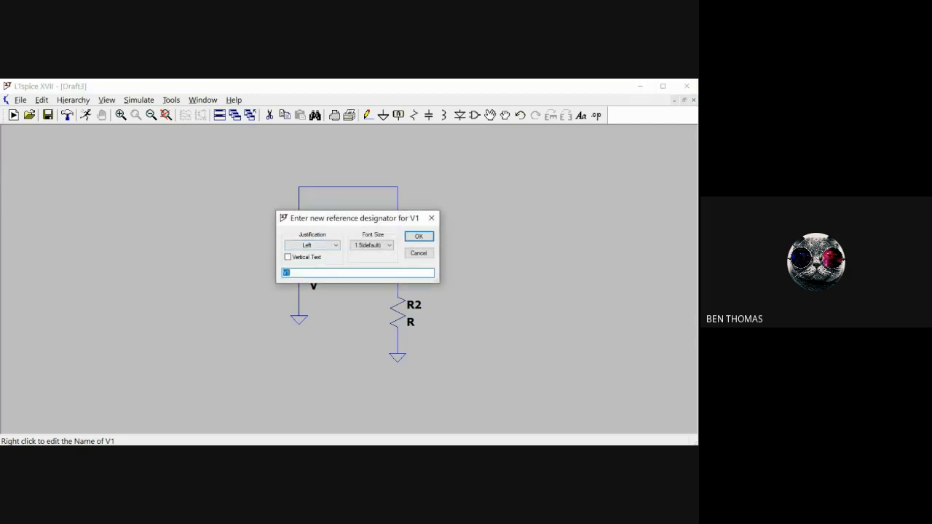
key("BackSpace")
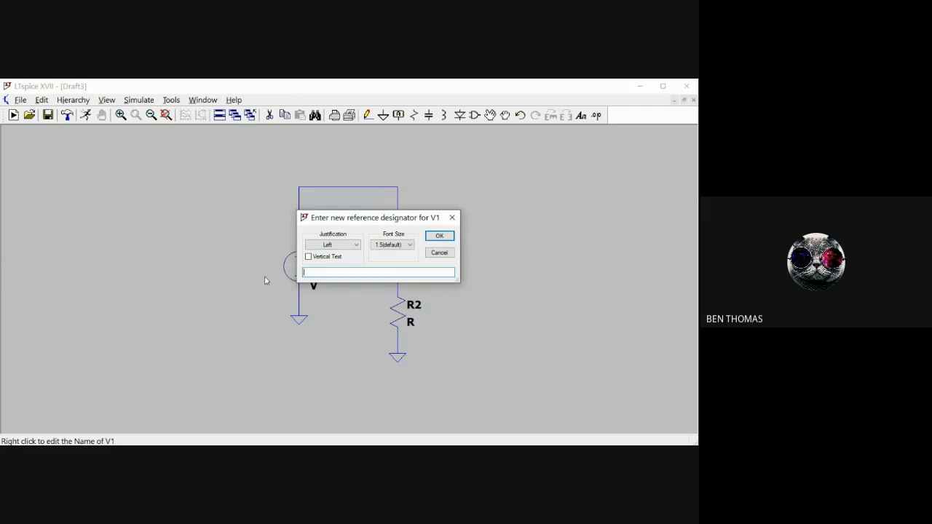
type("V")
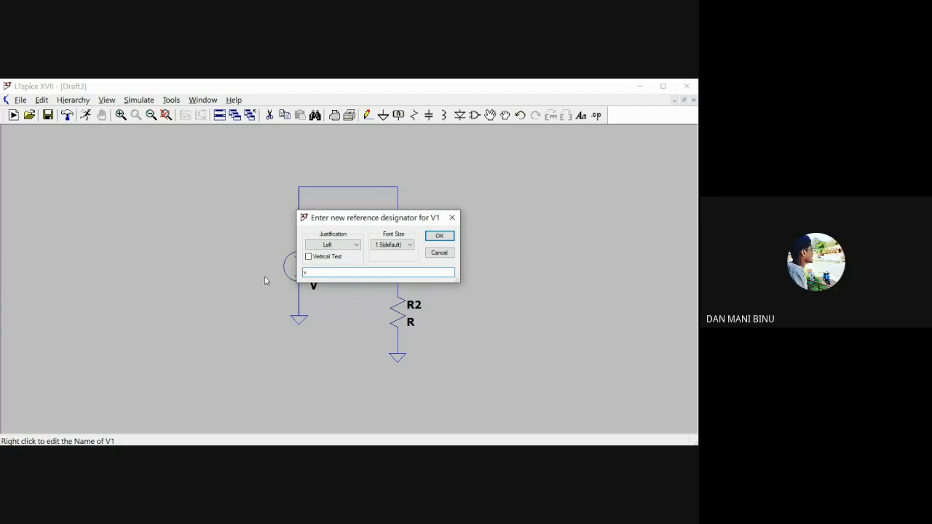
type("in")
left_click_drag(413, 213, 409, 233)
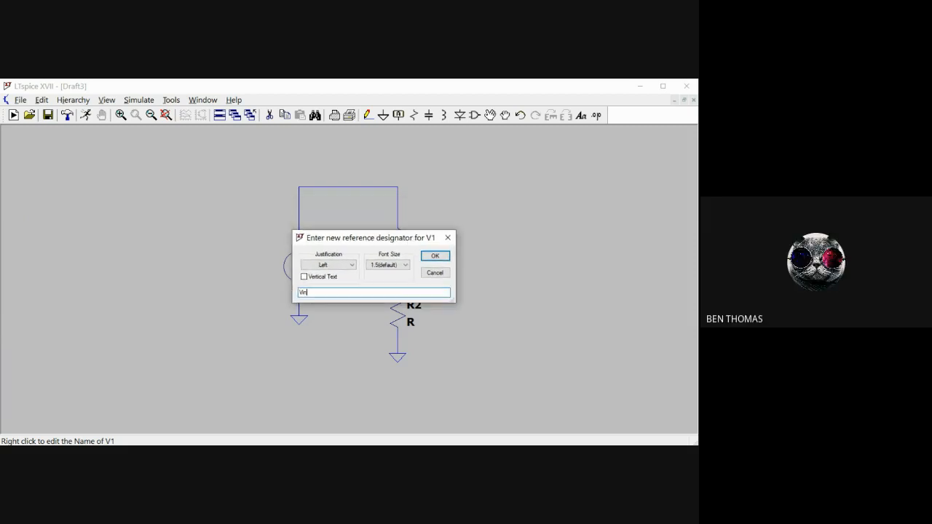
left_click_drag(309, 293, 262, 294)
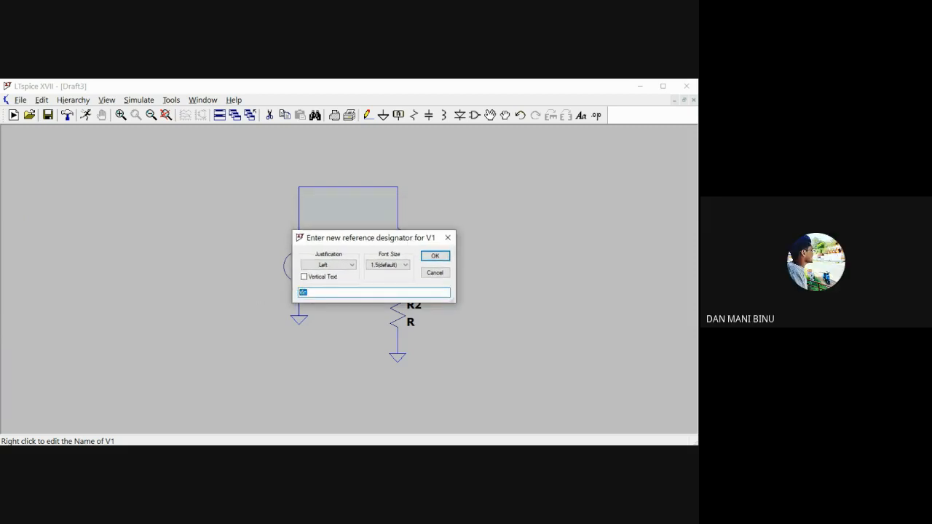
key("BackSpace")
type("V")
key("BackSpace")
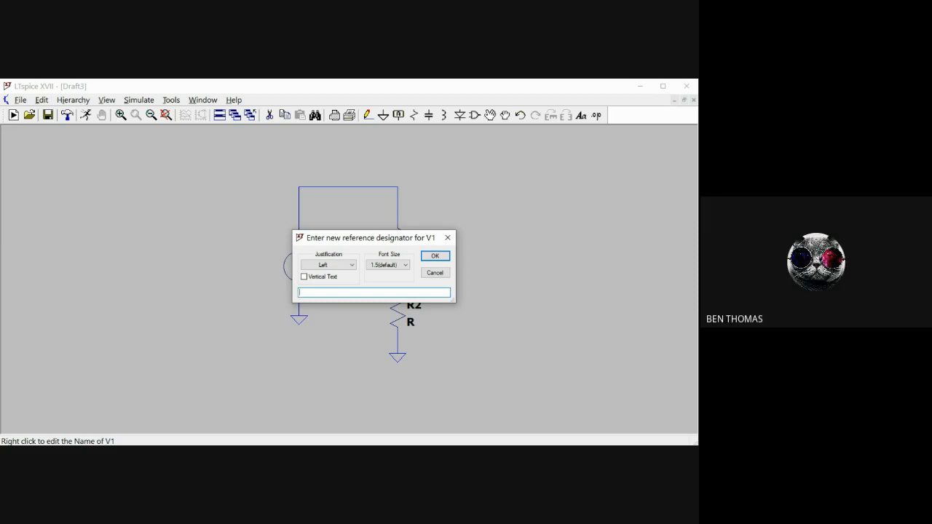
type("V")
left_click(447, 237)
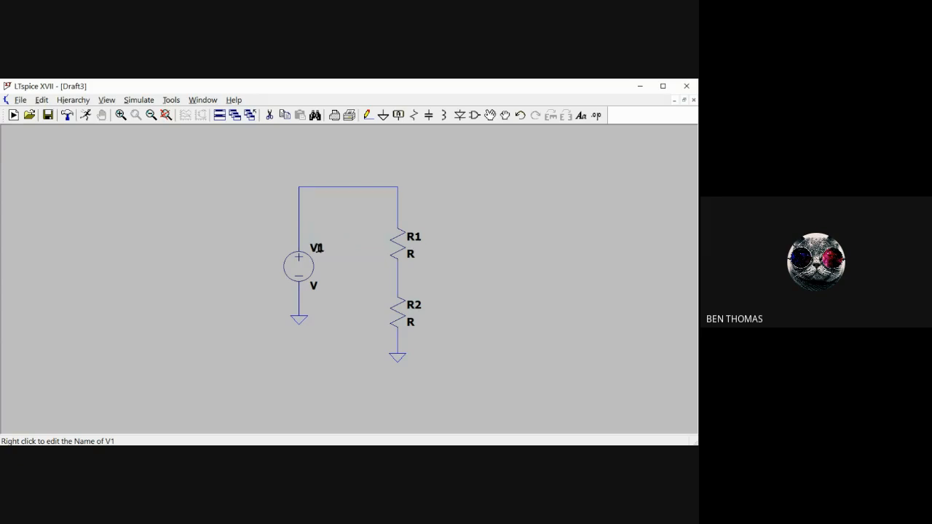
- Change the reference designator of voltage source V1 to the participant's first name
right_click(318, 247)
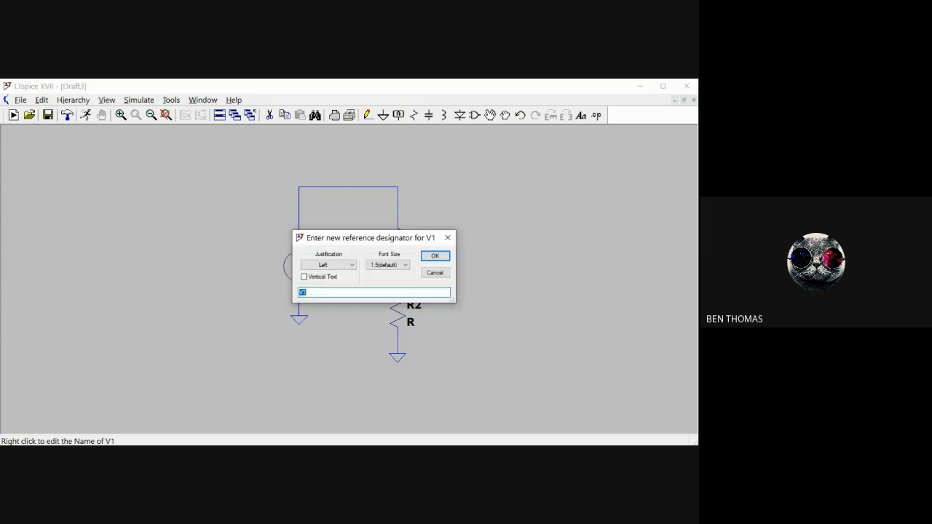
left_click_drag(364, 238, 447, 242)
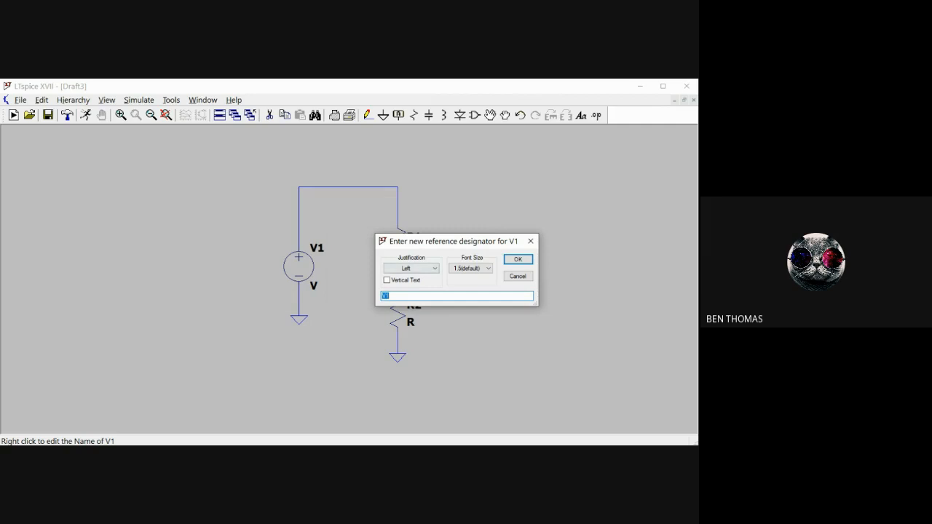
left_click(396, 296)
key("BackSpace")
key("BackSpace")
type("Dan")
key("Return")
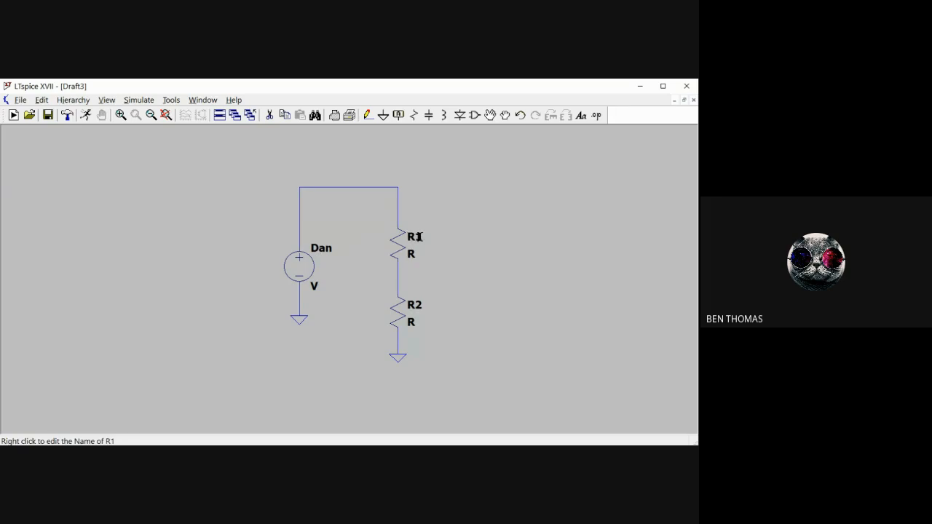
- Change the reference designator of the upper resistor R1 to R2, leaving the lower resistor's properties unchanged
right_click(417, 237)
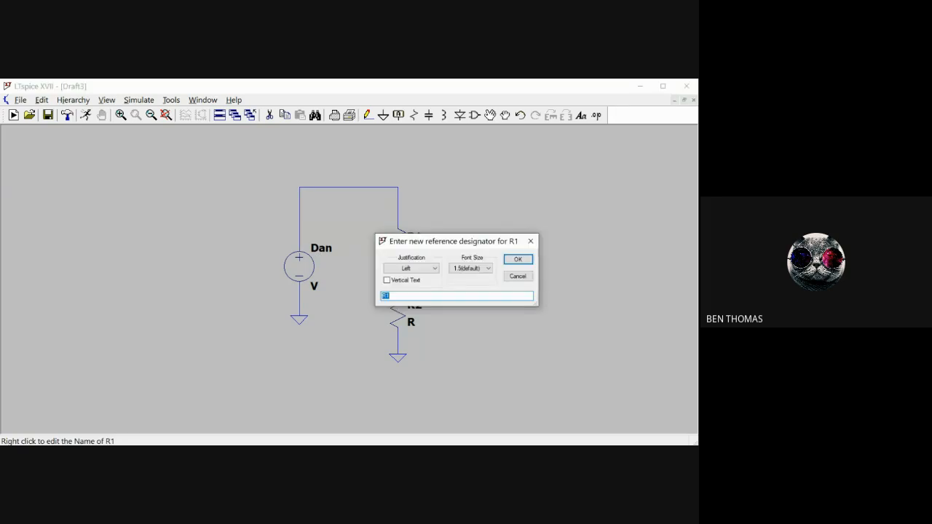
left_click(391, 296)
type("2")
left_click(517, 260)
right_click(410, 306)
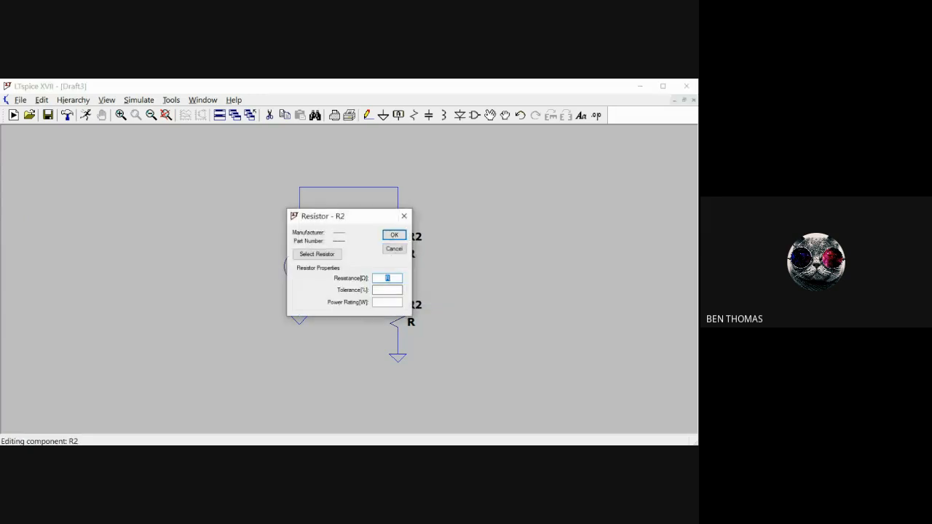
left_click(404, 216)
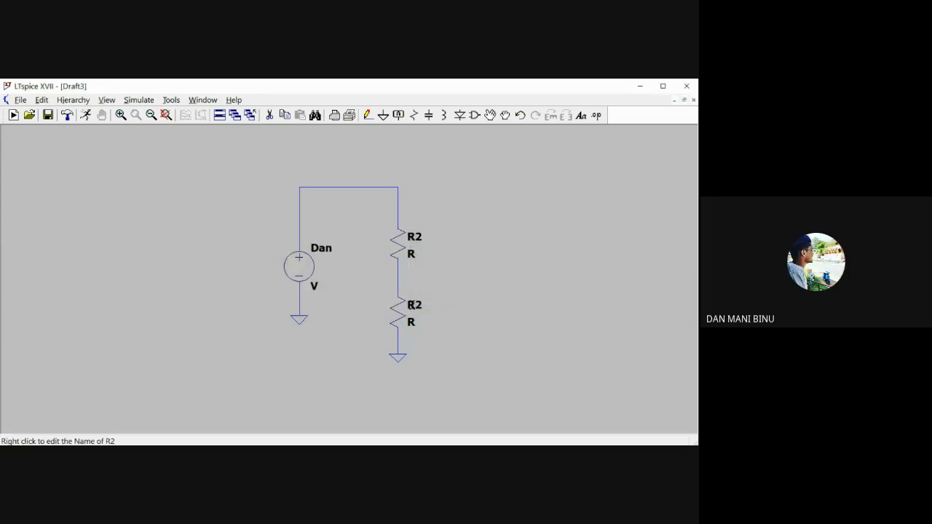
- Change the reference designator of the lower resistor to R3
right_click(414, 305)
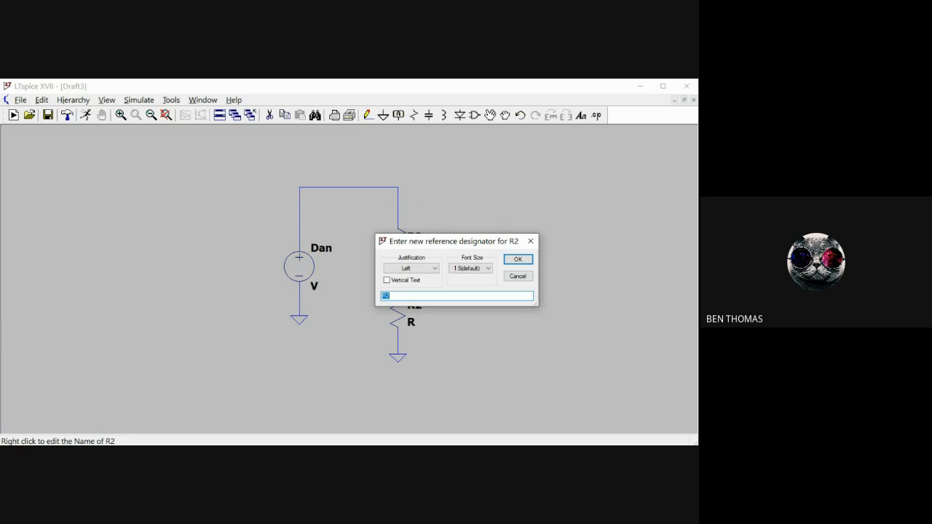
type("r")
type("R3")
key("Return")
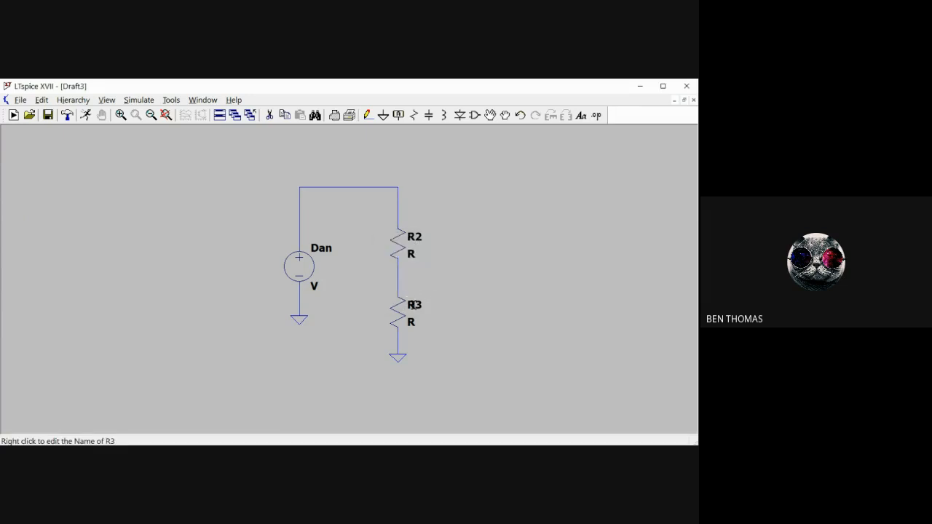
- Change the reference designator of the voltage source to Vin
right_click(315, 249)
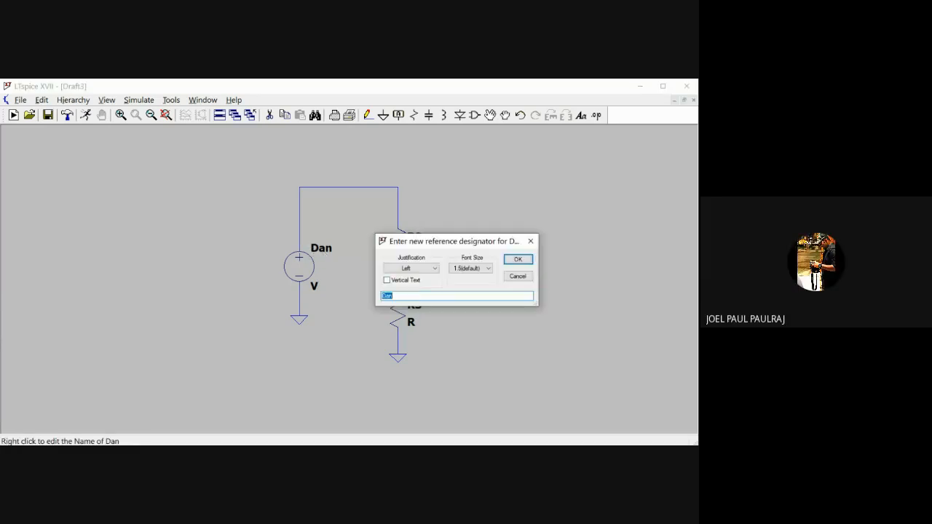
type("Vin")
key("Return")
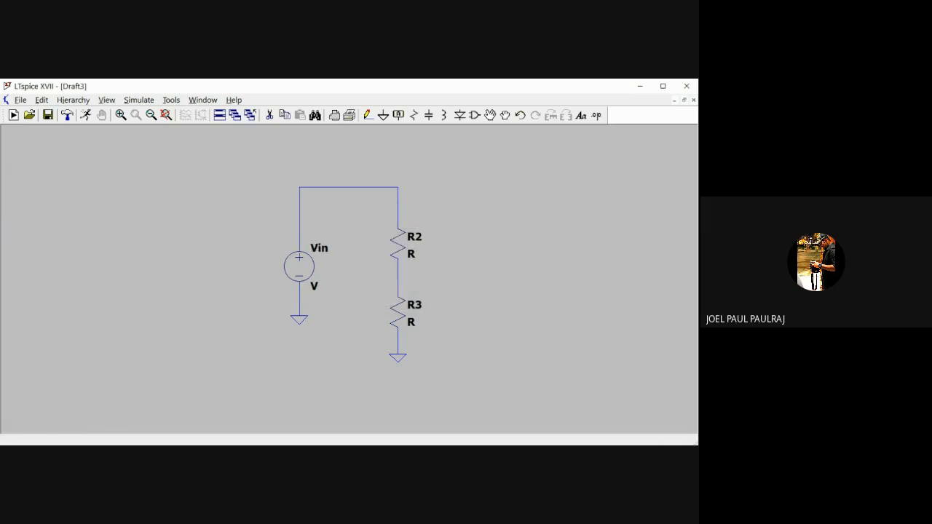
- Set the reference designators of the upper and lower resistors to R1 and R2 respectively
right_click(417, 237)
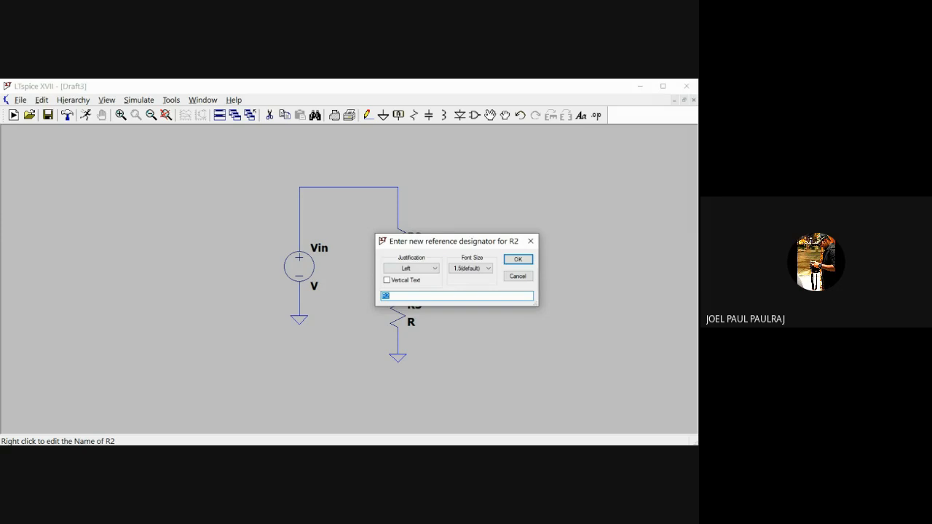
type("R1")
key("Return")
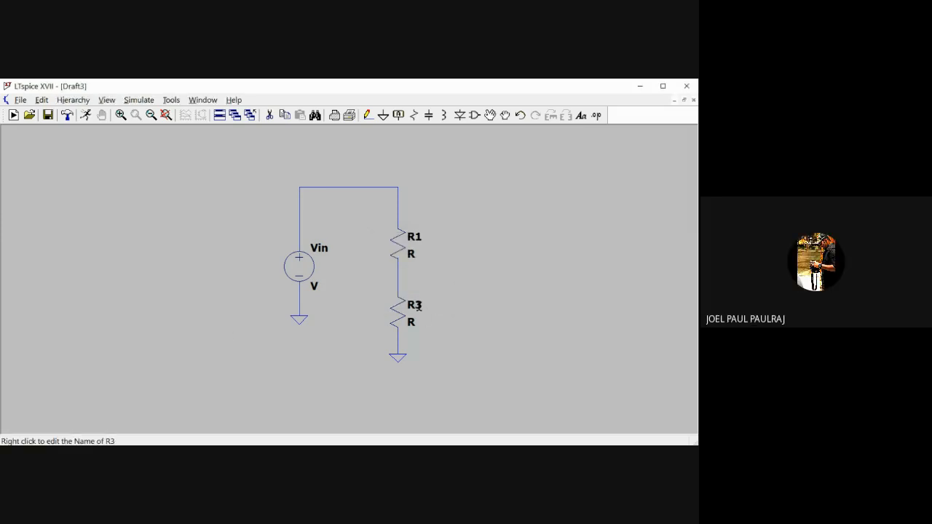
right_click(418, 307)
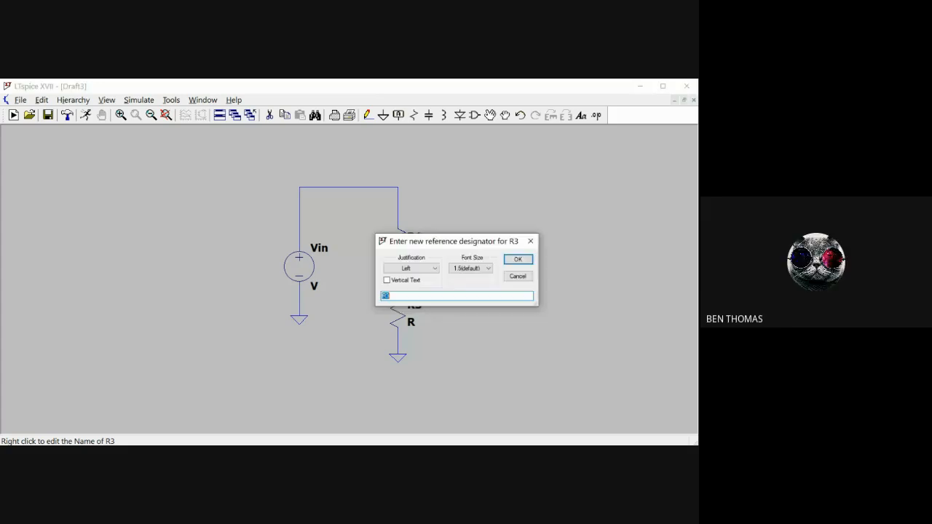
left_click(393, 297)
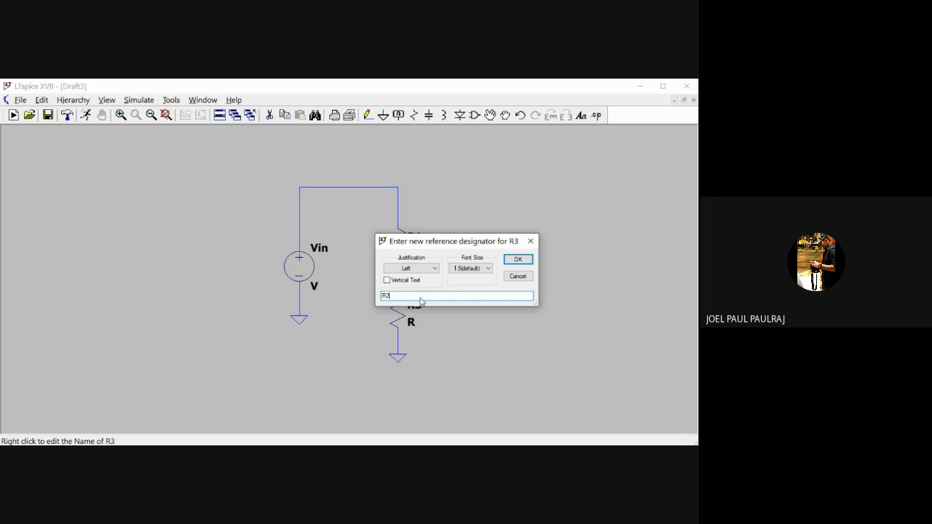
key("Return")
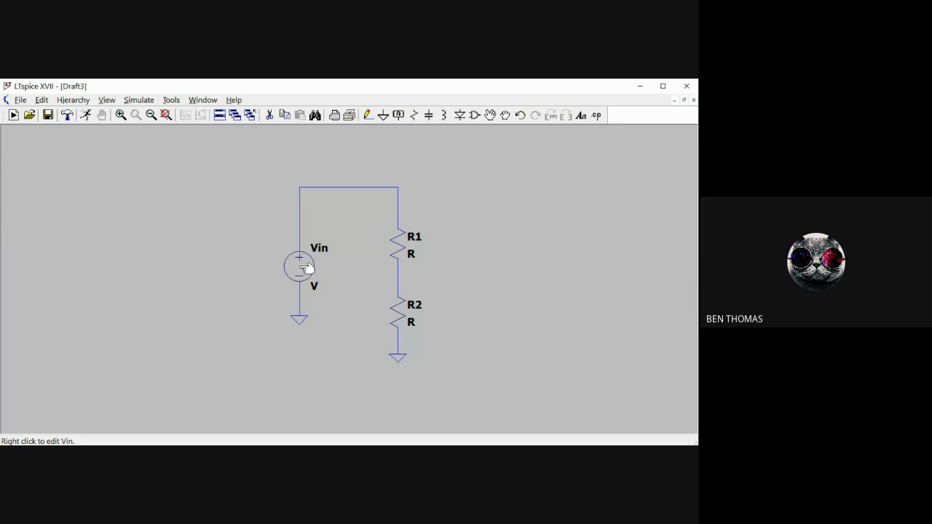
- Set the DC value of voltage source Vin to 5 V
right_click(305, 268)
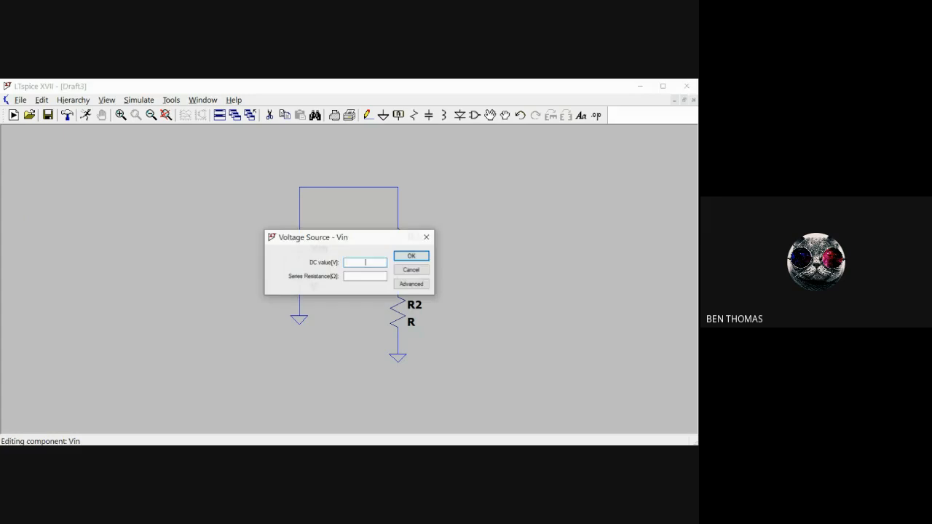
left_click_drag(364, 237, 368, 237)
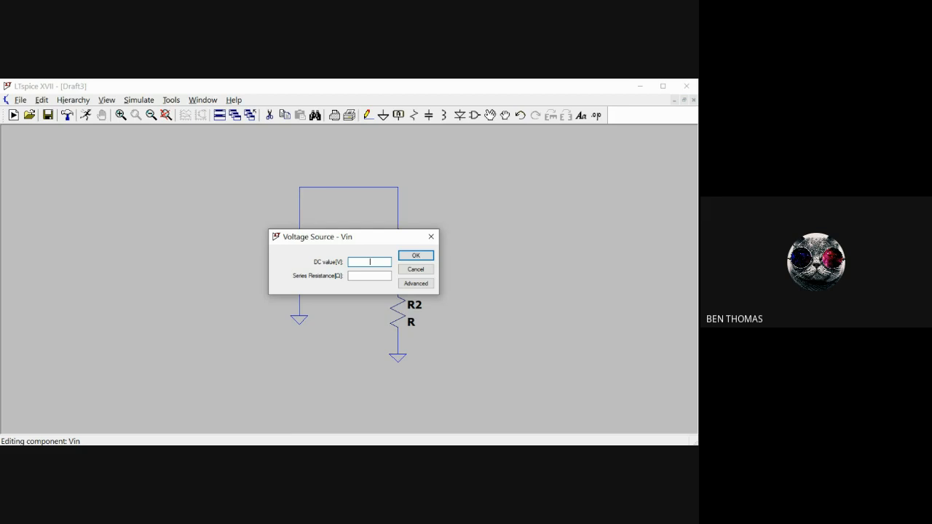
type("5")
key("Return")
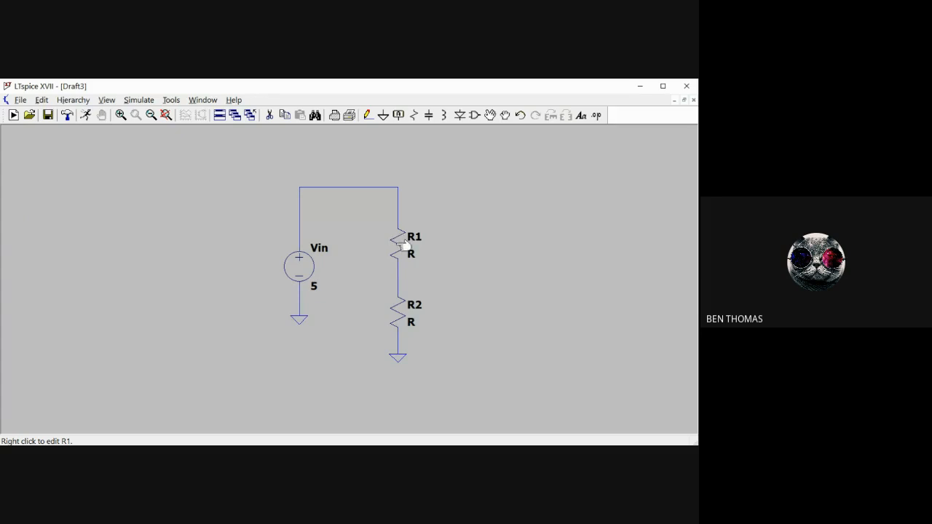
right_click(403, 247)
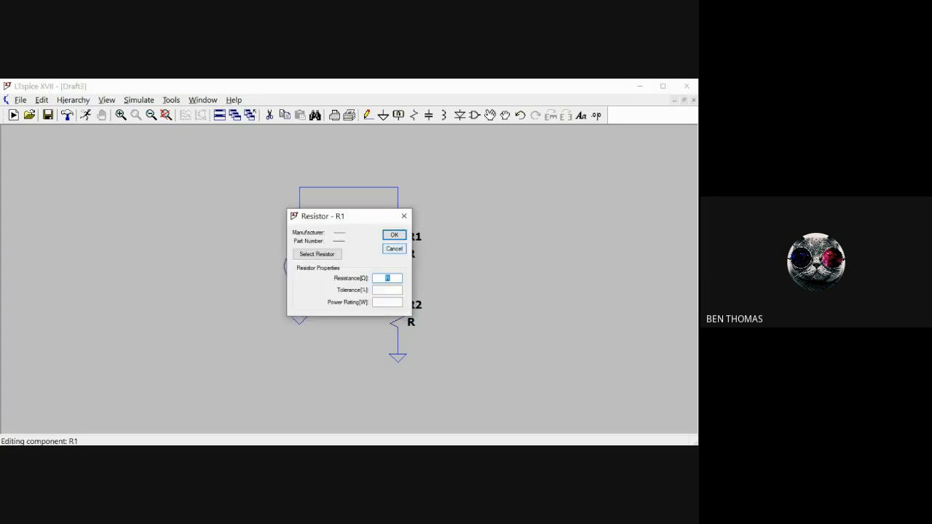
key("Right")
double_click(388, 278)
key("BackSpace")
left_click(404, 216)
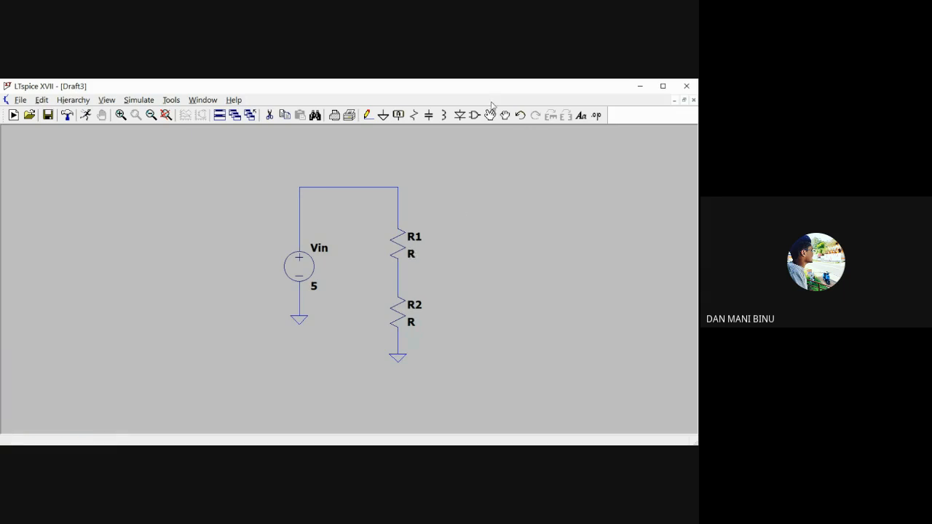
mouse_move(480, 87)
left_mouse_down()
mouse_move(504, 81)
mouse_move(480, 88)
left_mouse_up()
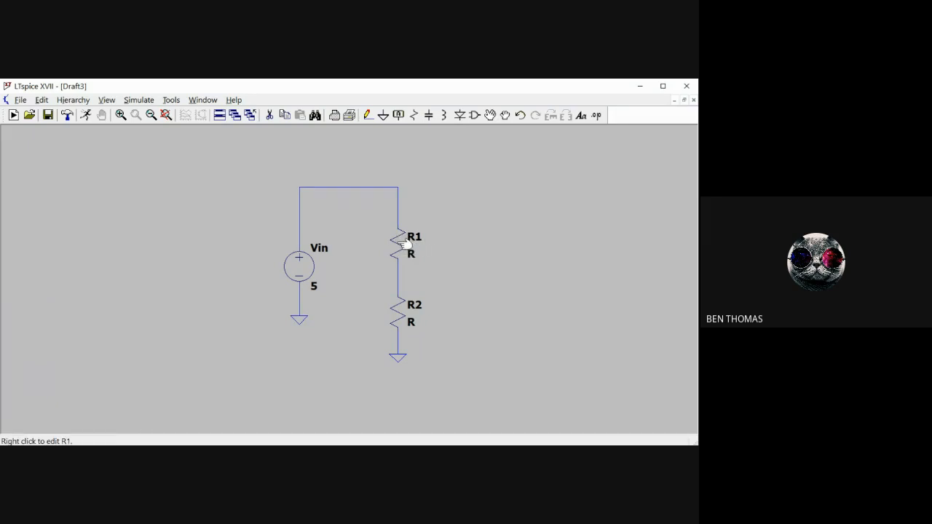
- Set the resistance of the upper resistor R1 to 1k
right_click(403, 245)
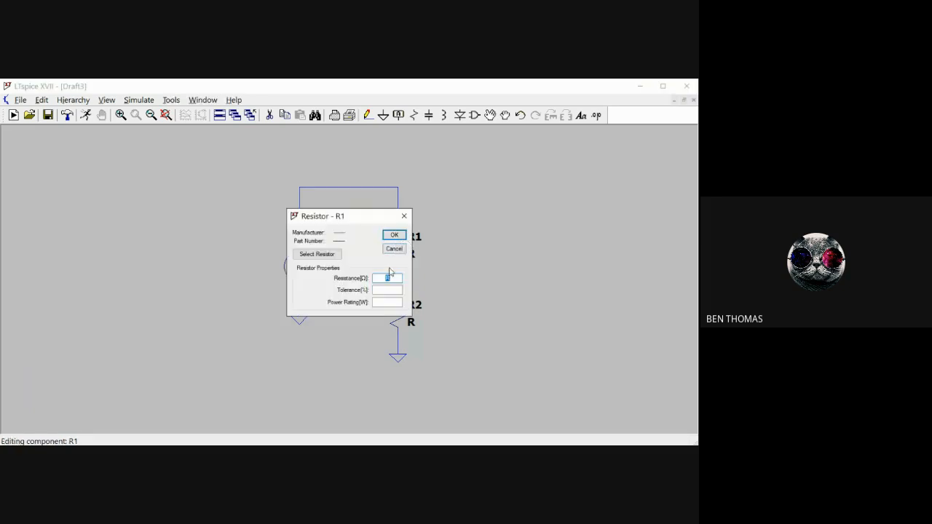
left_click(394, 278)
key("BackSpace")
type("1k")
left_click(394, 235)
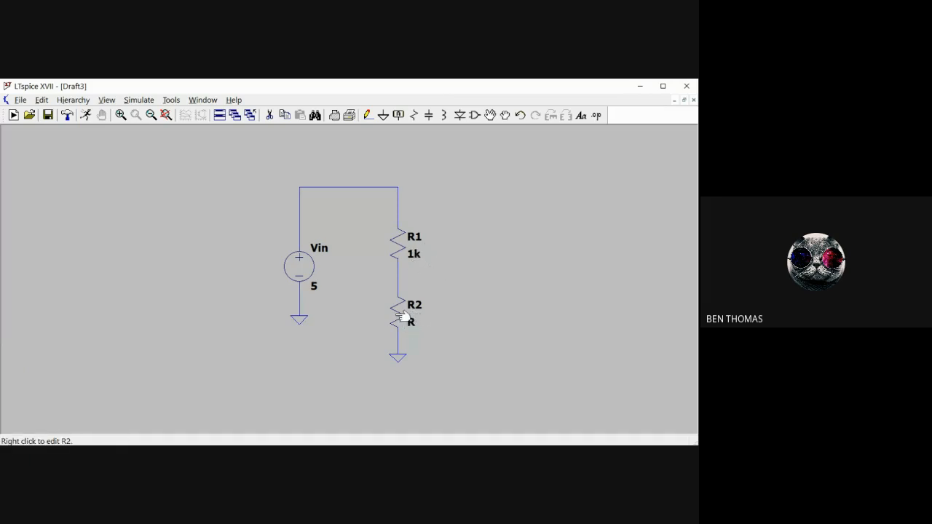
- Set the resistance of the lower resistor R2 to 2k
right_click(406, 316)
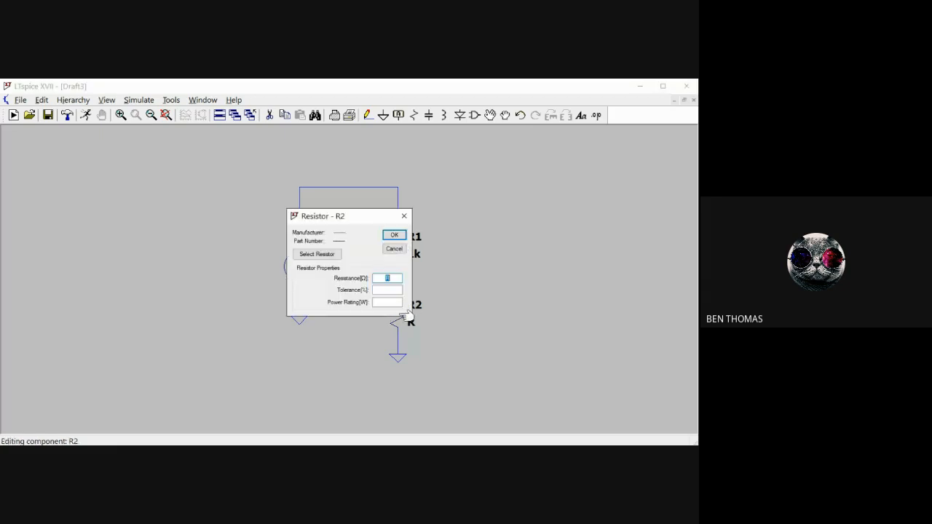
left_click(393, 278)
key("BackSpace")
type("2k")
left_click(394, 236)
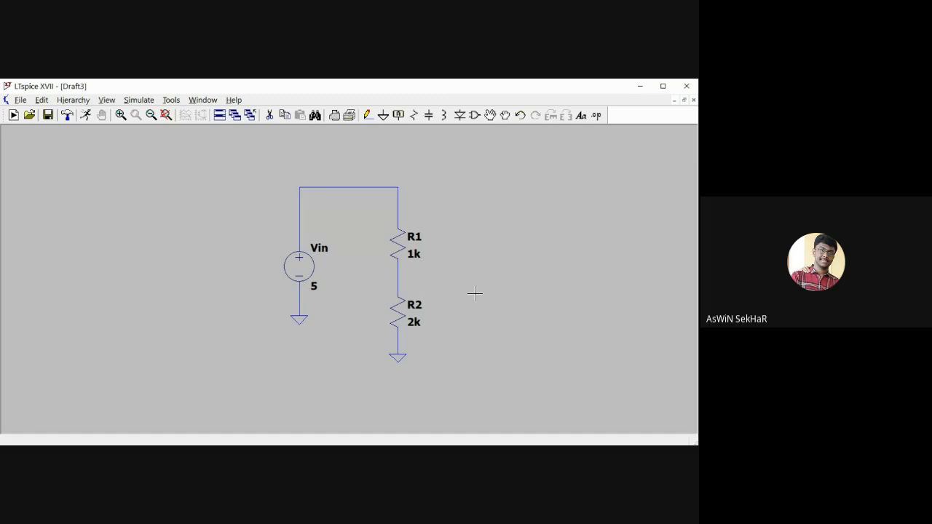
- Try 1m as the resistance of R1 and restore it to 1k
right_click(398, 247)
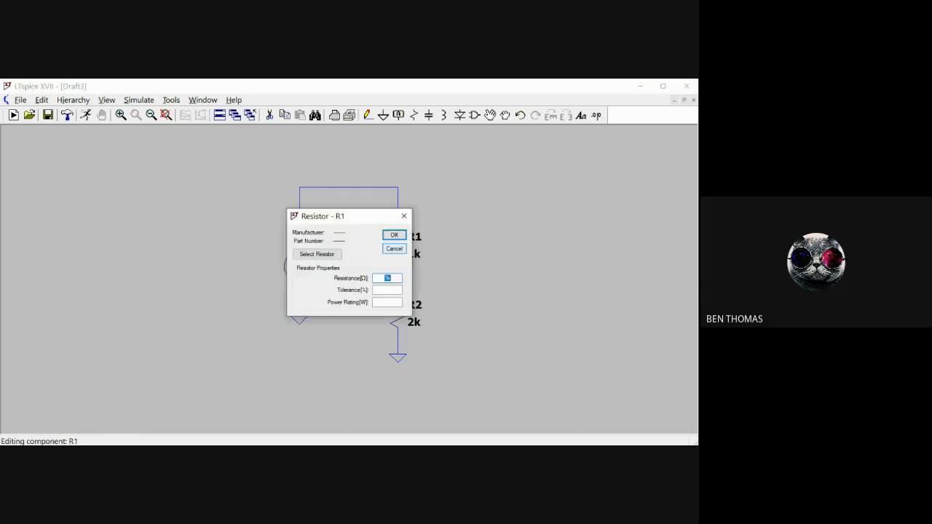
left_click(391, 278)
key("BackSpace")
type("m")
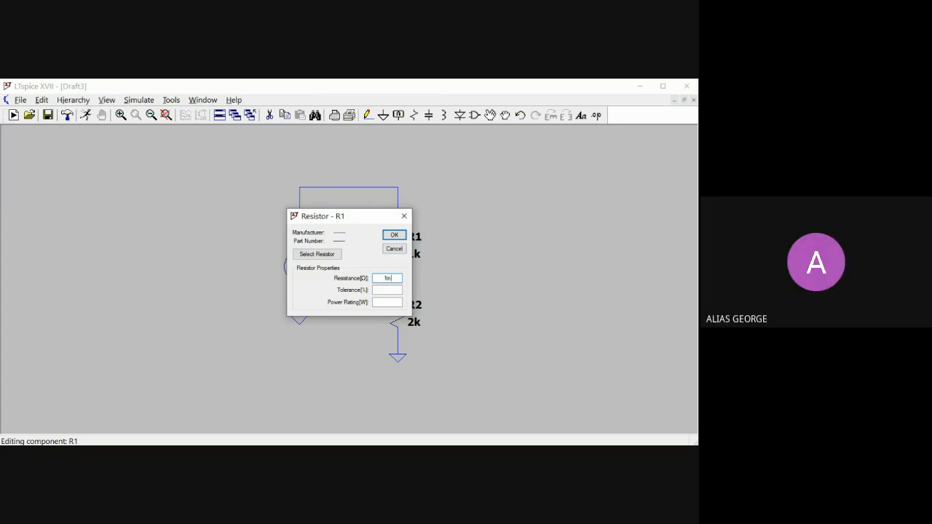
key("BackSpace")
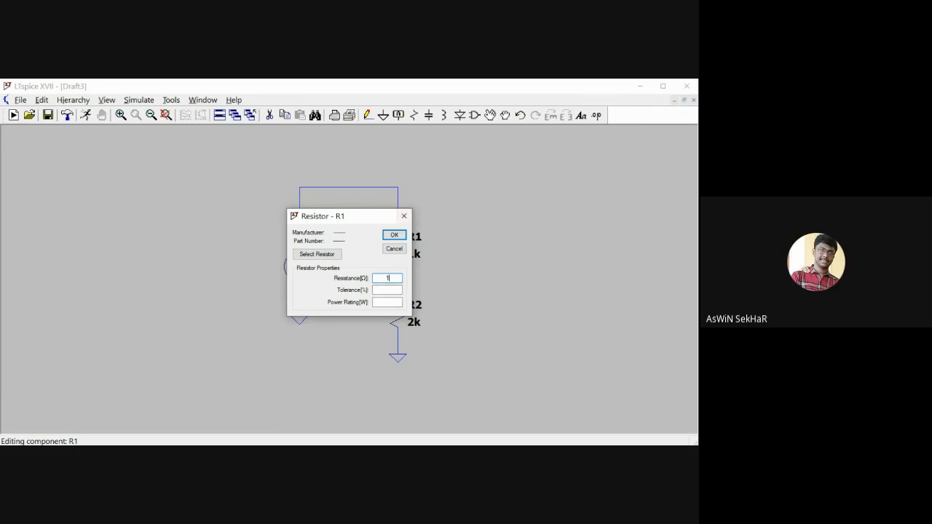
type("k")
left_click(394, 234)
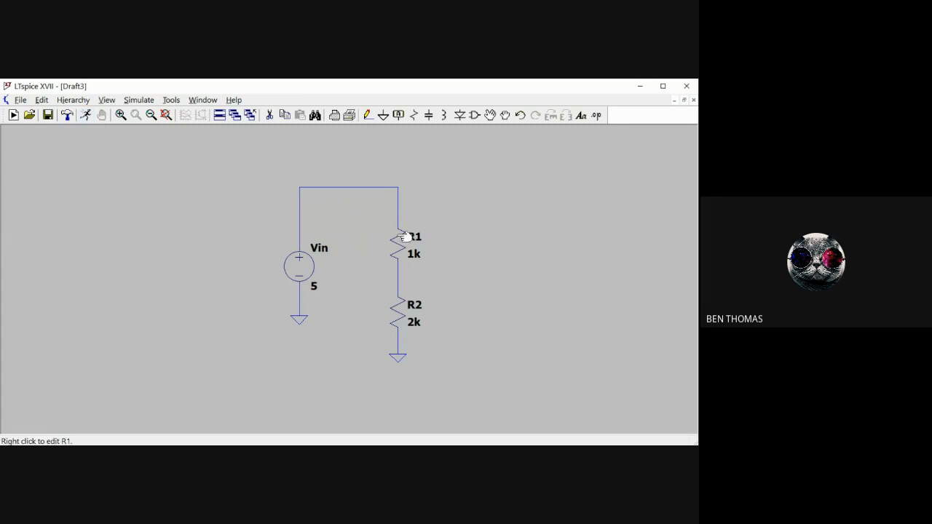
- Run a transient simulation of the circuit with a stop time of 1 s
left_click(89, 119)
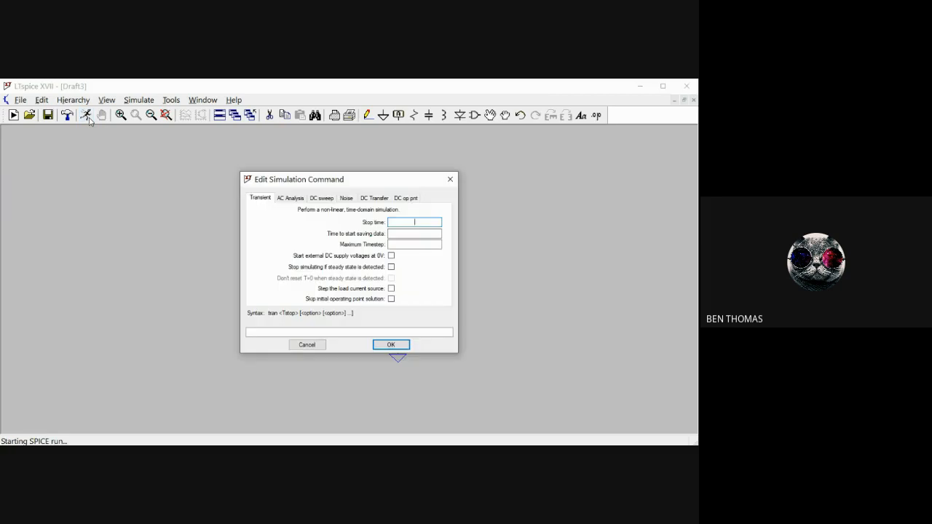
left_click_drag(310, 179, 378, 174)
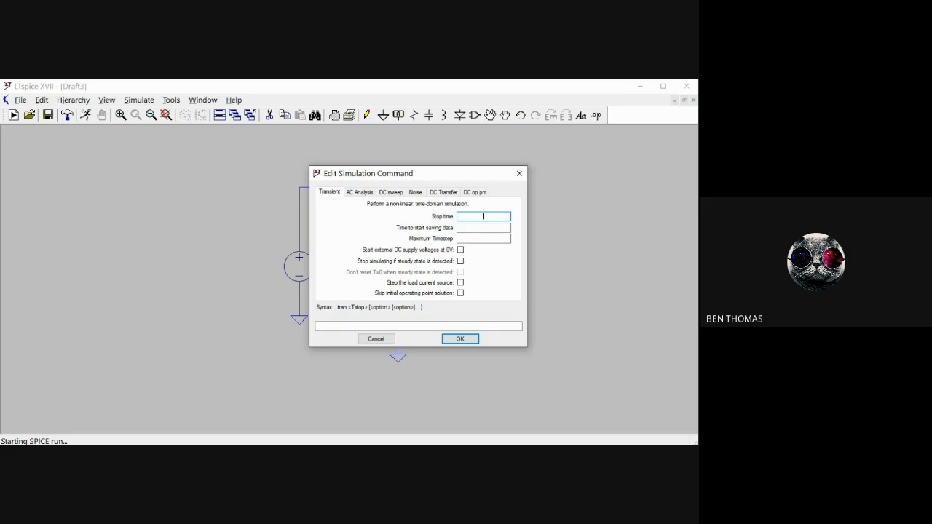
type("1u")
key("BackSpace")
type("m")
key("BackSpace")
left_click(460, 339)
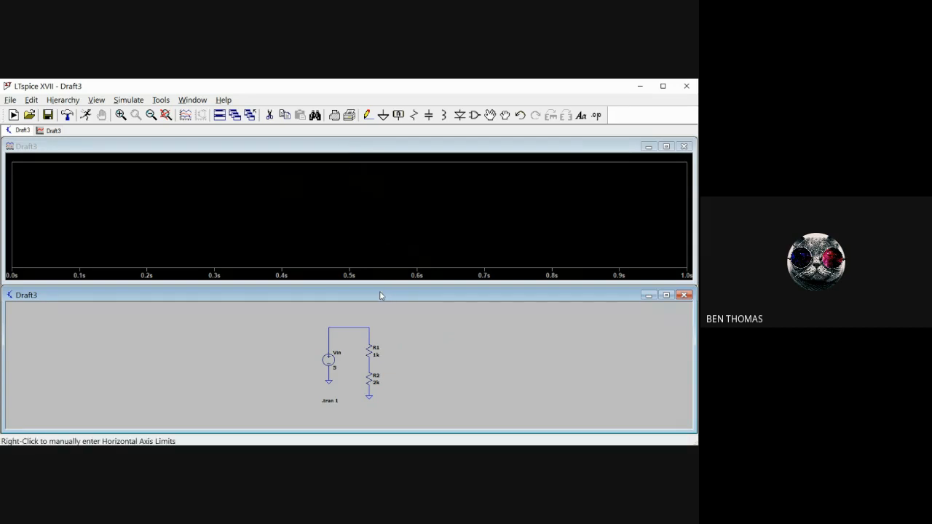
- Widen the waveform and schematic windows and enlarge the circuit in the schematic window
scroll(362, 362, "up", 3)
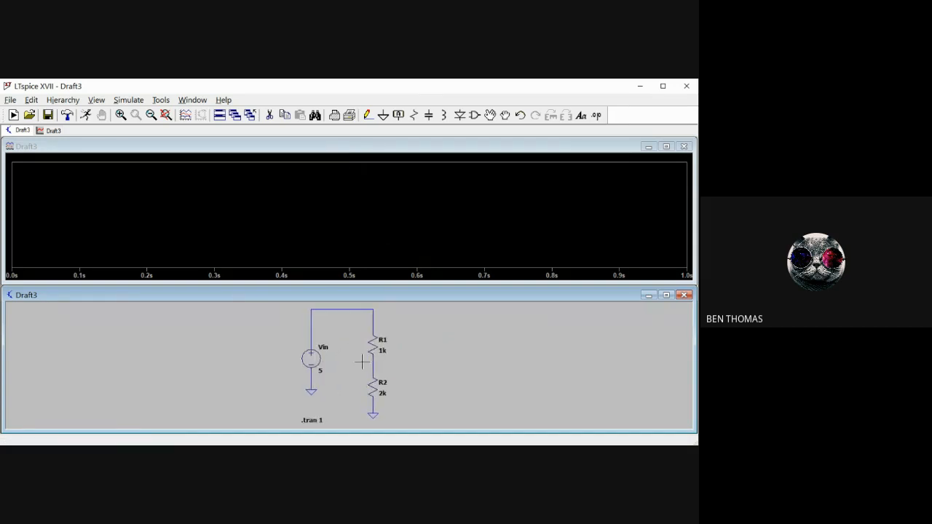
scroll(361, 362, "up", 2)
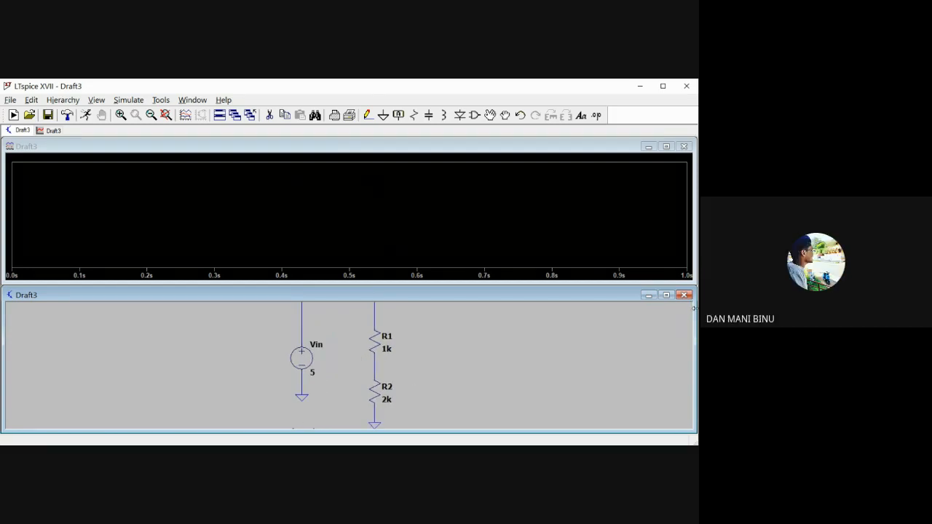
left_click(696, 246)
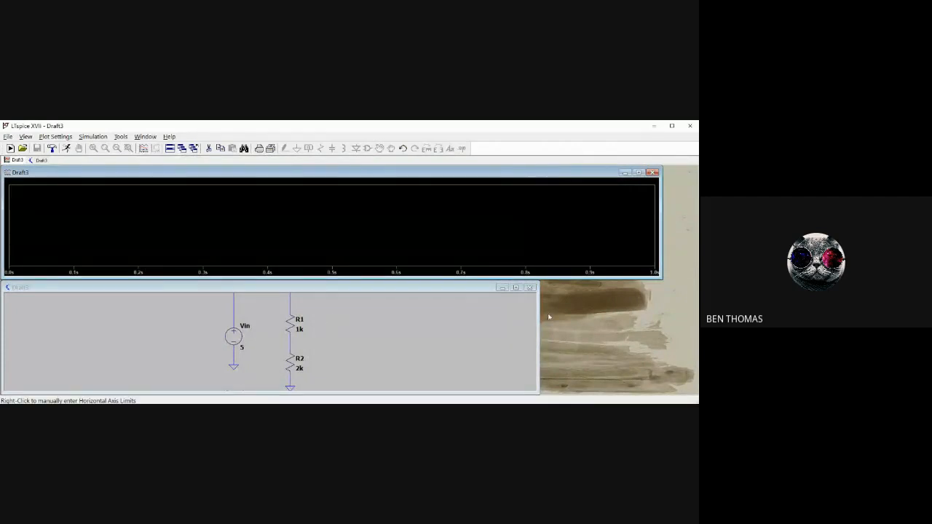
left_click_drag(539, 321, 639, 321)
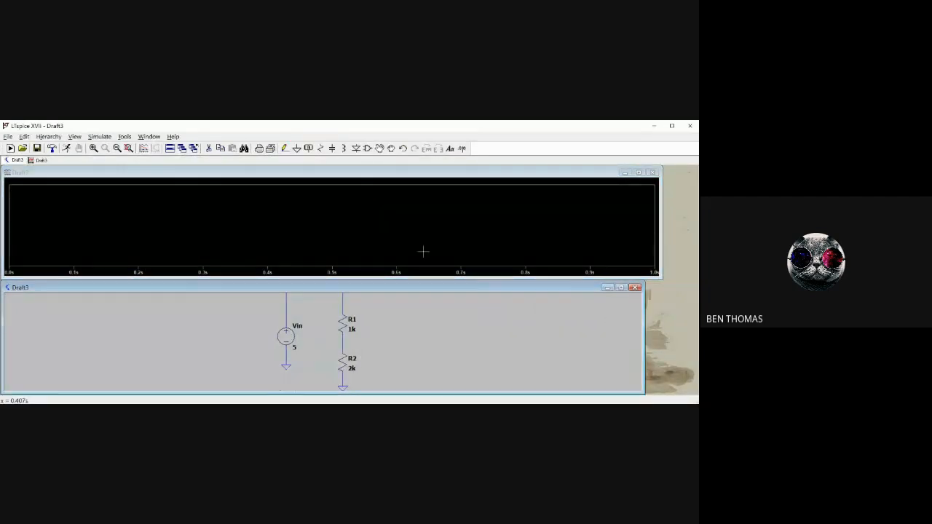
left_click(274, 172)
mouse_move(274, 173)
left_mouse_down()
mouse_move(292, 182)
mouse_move(273, 173)
left_mouse_up()
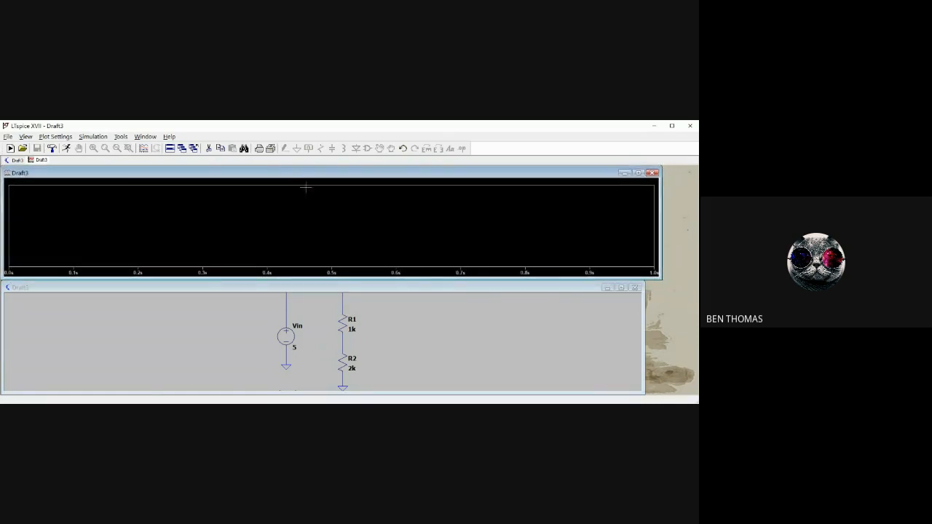
left_click_drag(660, 211, 687, 211)
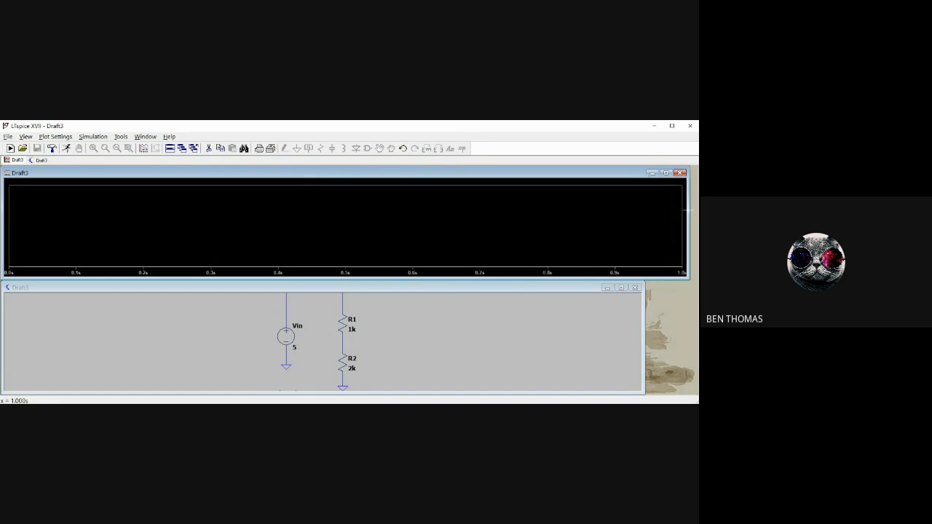
left_click_drag(644, 321, 673, 317)
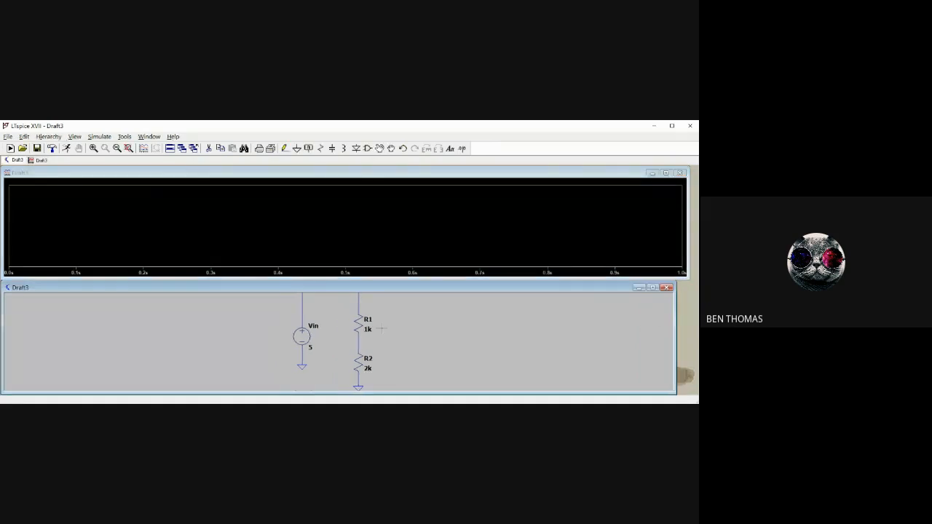
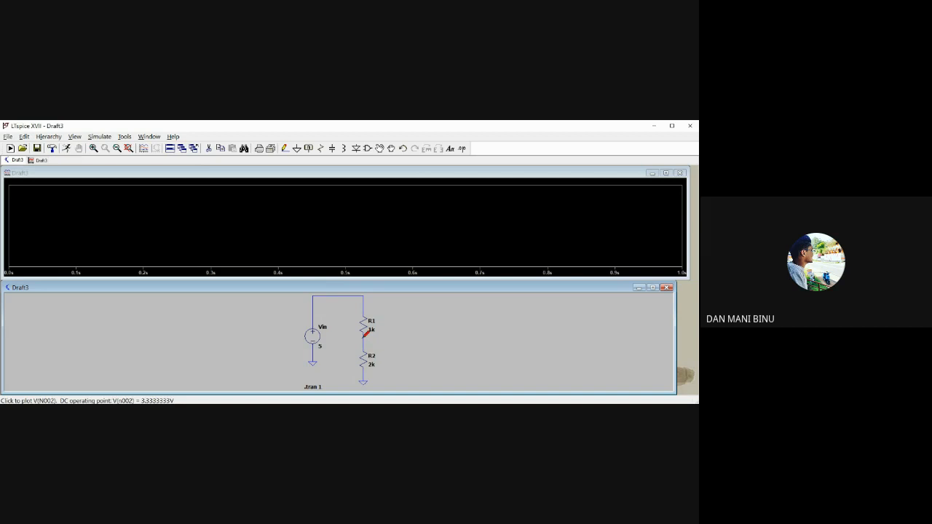
scroll(338, 339, "up", 1)
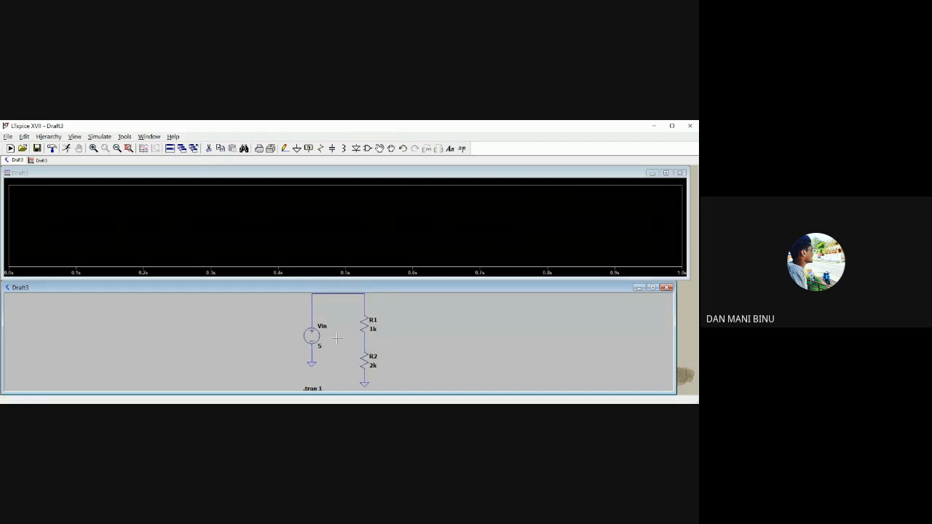
- Plot the voltage of the wire joining the source to R1 and set the vertical axis upper limit to 10 V
scroll(337, 338, "down", 1)
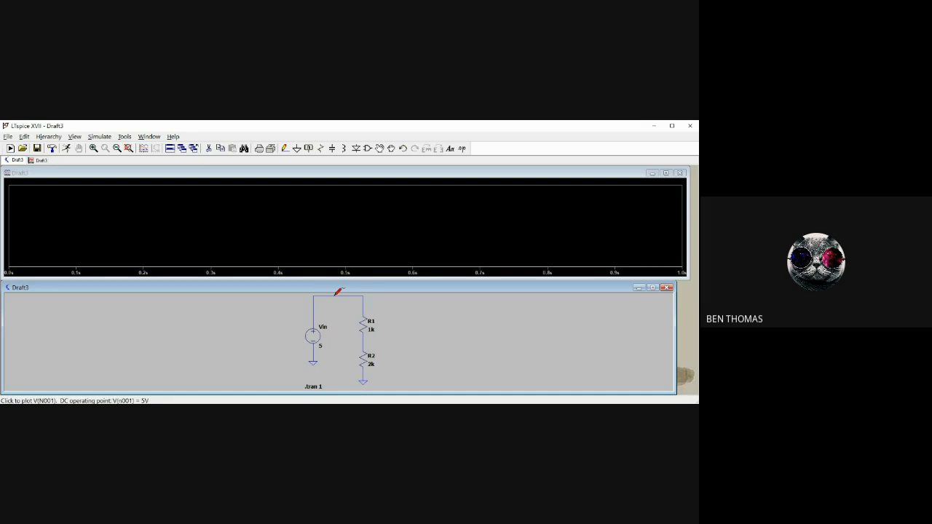
left_click(334, 296)
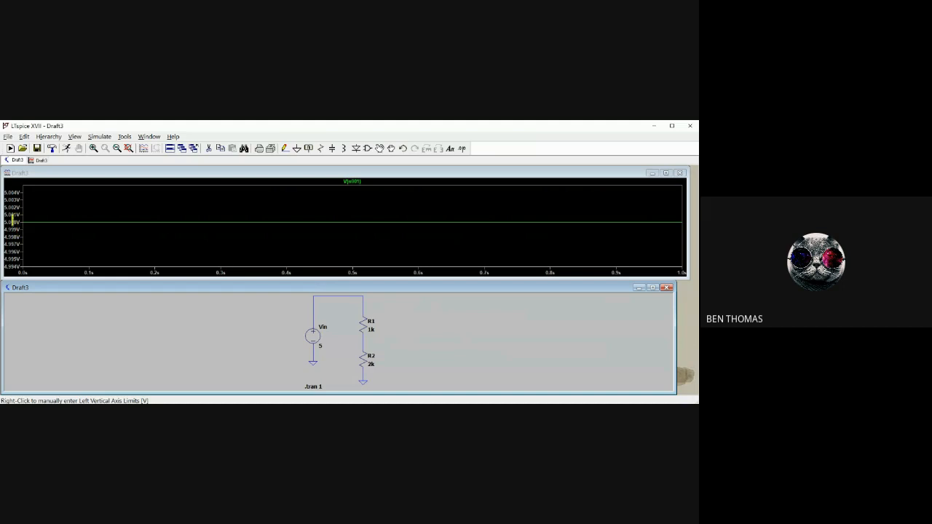
right_click(14, 216)
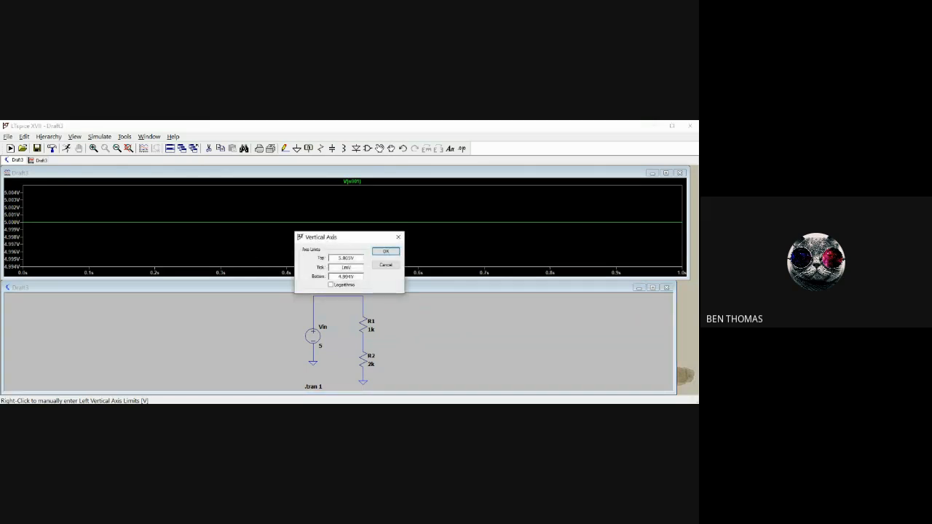
left_click_drag(350, 236, 349, 229)
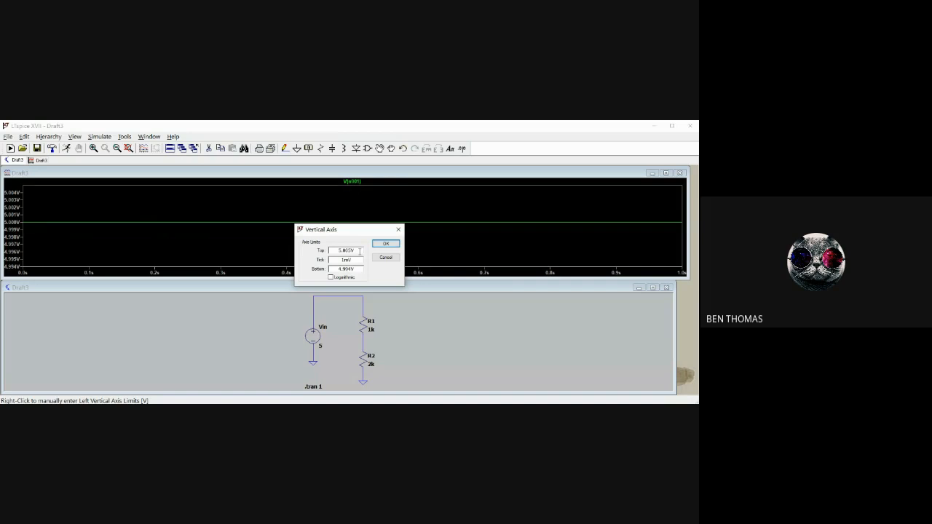
left_click_drag(359, 251, 336, 251)
type("10")
left_click(385, 243)
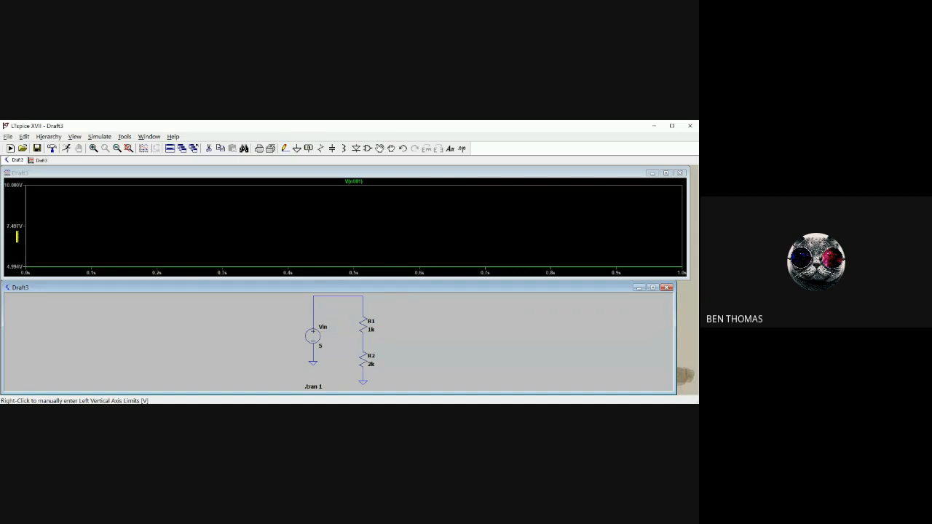
- Set the lower limit of the vertical axis to 0 V and shift the waveform window slightly within the workspace
right_click(17, 237)
left_click_drag(355, 276, 336, 277)
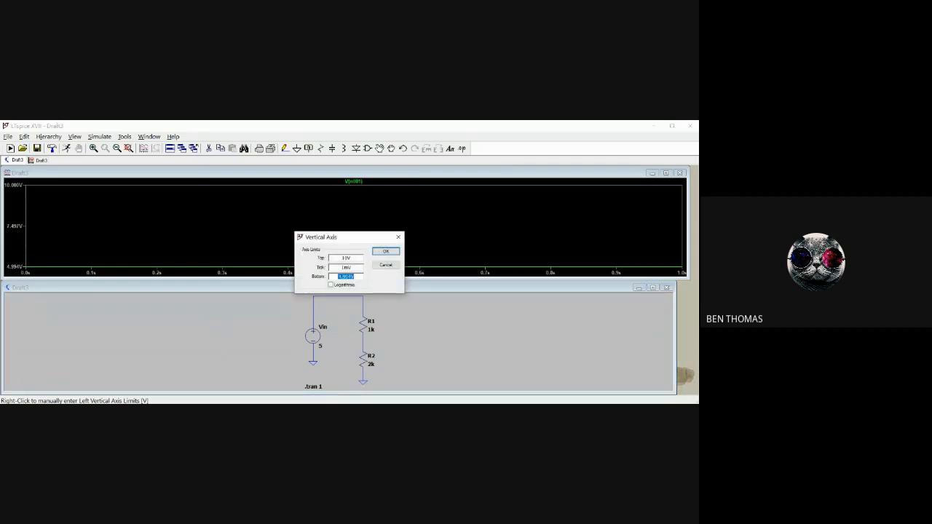
type("0")
key("Return")
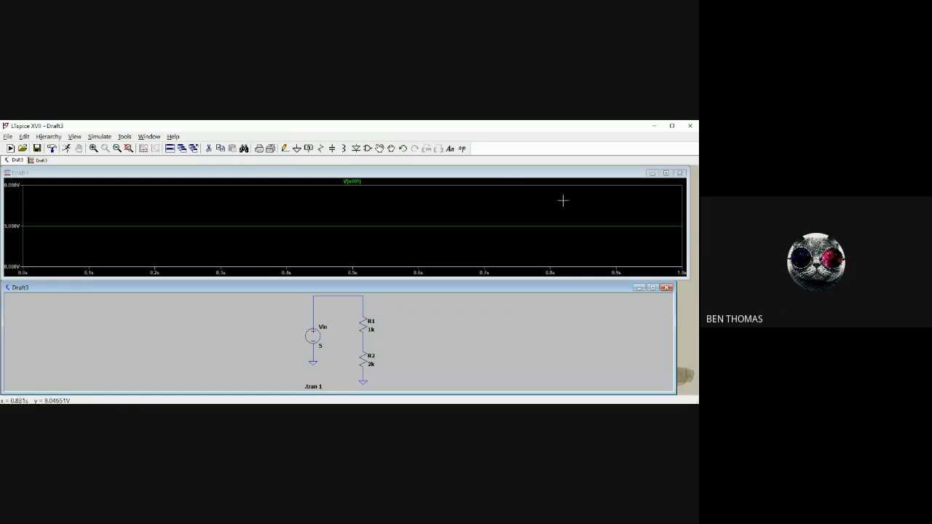
left_click_drag(478, 175, 479, 176)
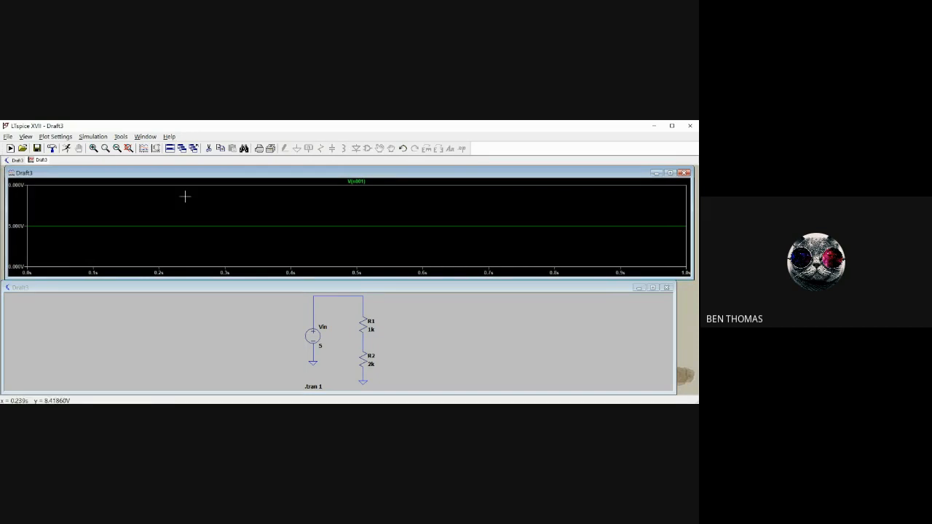
left_click_drag(7, 227, 3, 227)
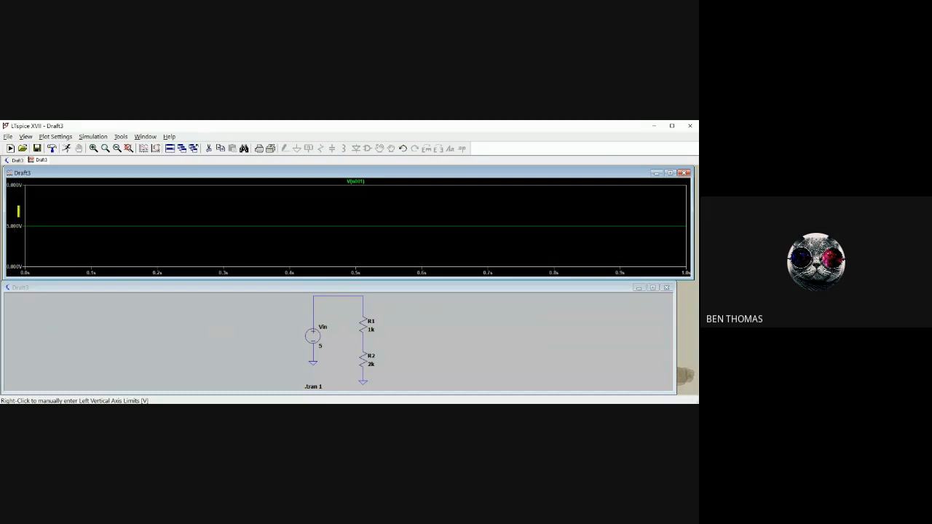
- Set the vertical axis upper limit to 9 V and its tick spacing to 1 V
right_click(18, 211)
double_click(346, 257)
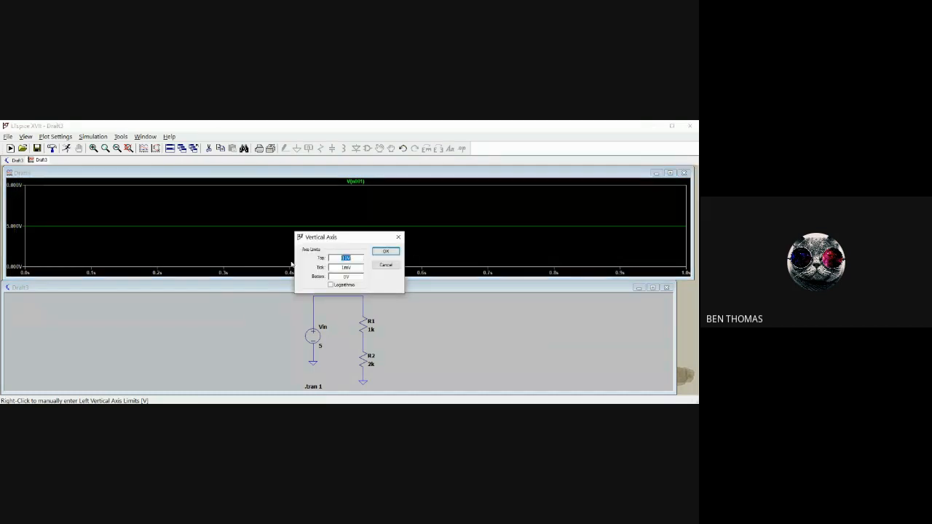
type("0")
key("Return")
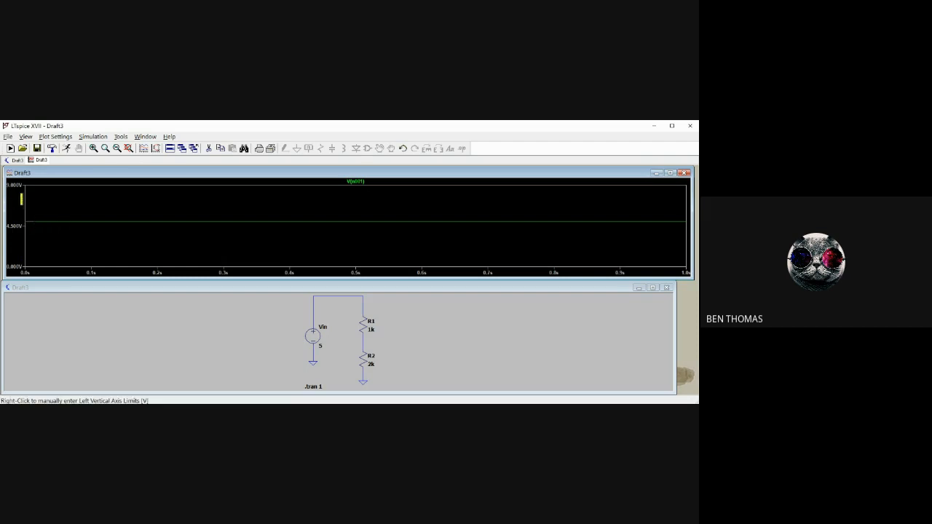
right_click(22, 198)
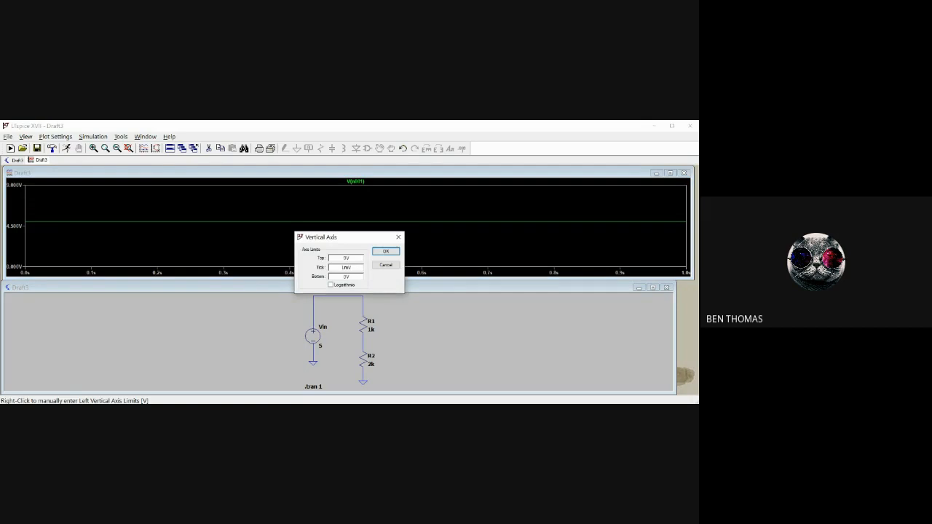
left_click_drag(352, 267, 341, 268)
type("1")
left_click(386, 252)
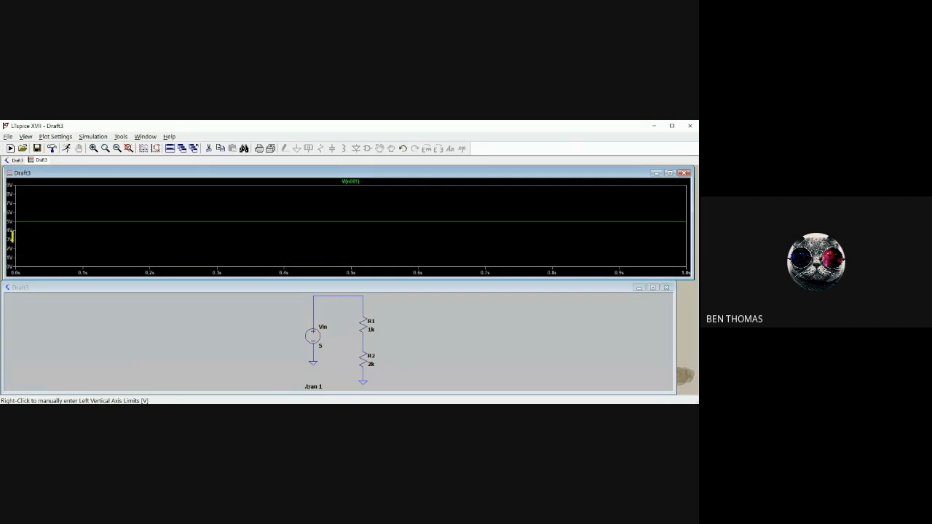
- Try a tick spacing of 2 V on the vertical axis and restore it to 1 V
right_click(11, 235)
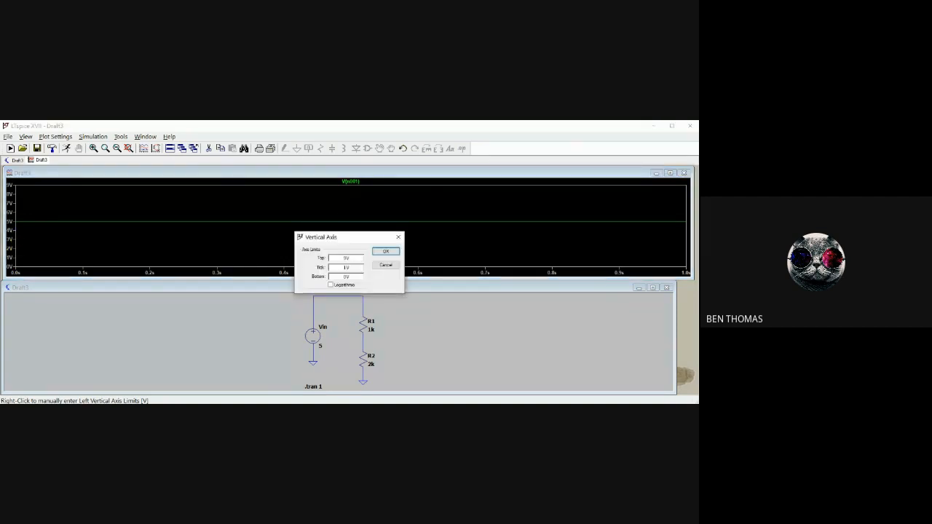
key("Tab")
type("2")
left_click(386, 251)
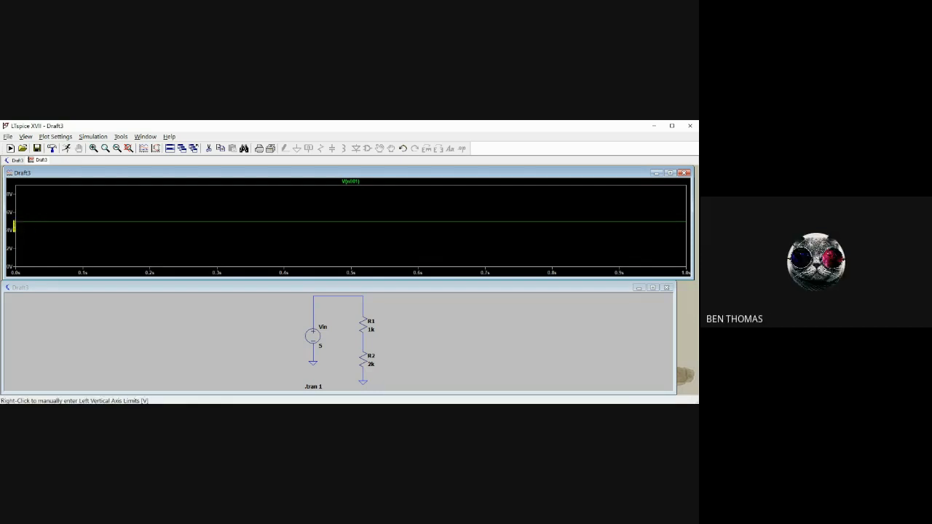
right_click(14, 227)
left_click_drag(351, 268, 314, 270)
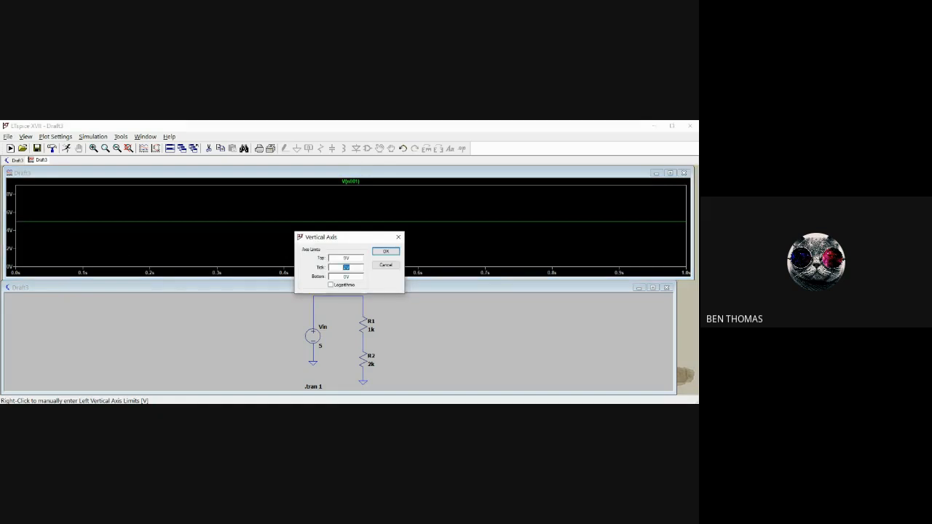
type("1")
key("Return")
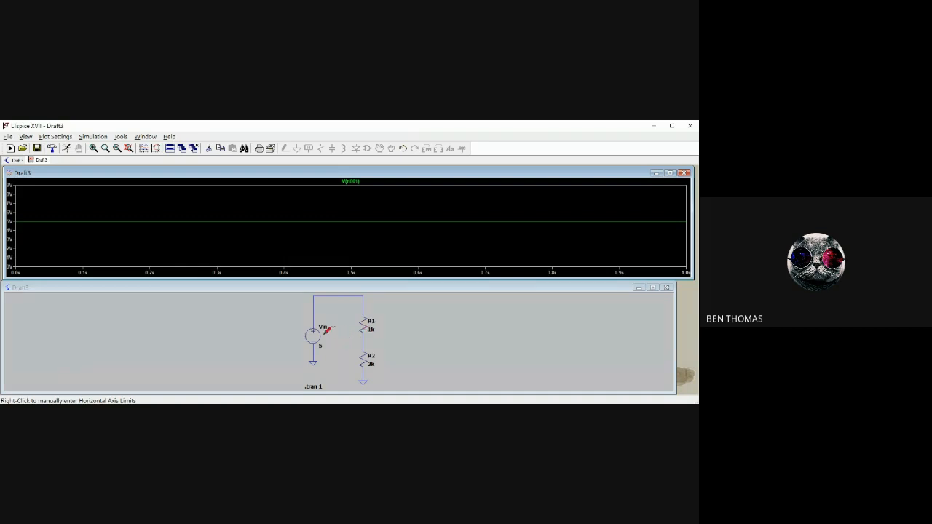
- Replace the V(n001) trace with the voltage at the node between R1 and R2, and autorange the plot
left_click(368, 337)
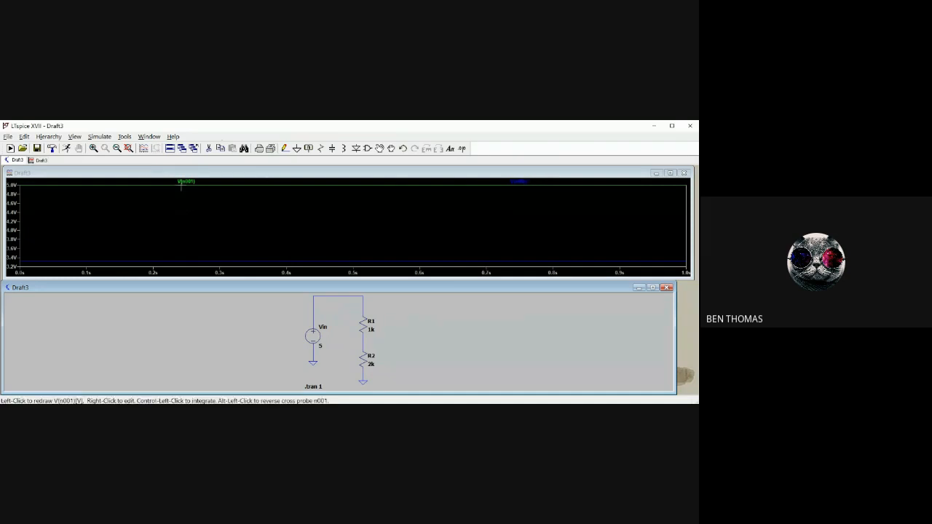
right_click(191, 183)
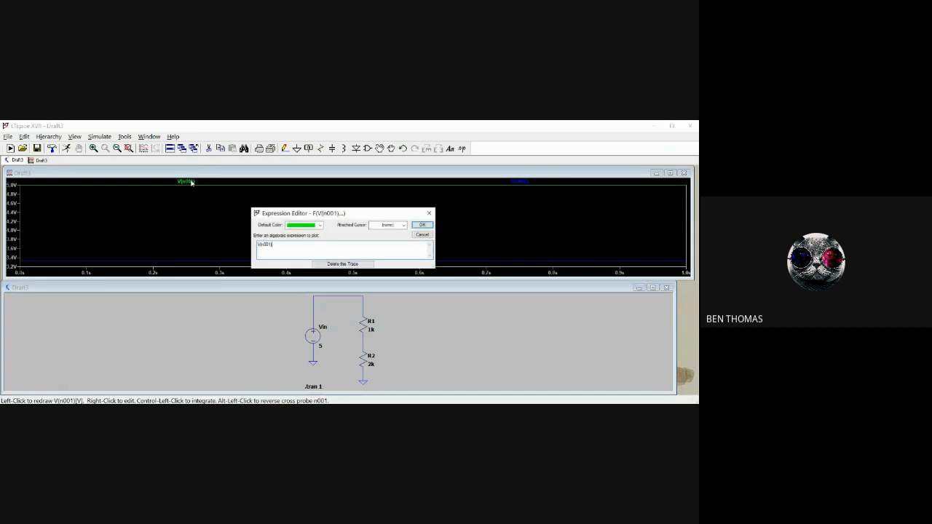
left_click_drag(295, 213, 304, 252)
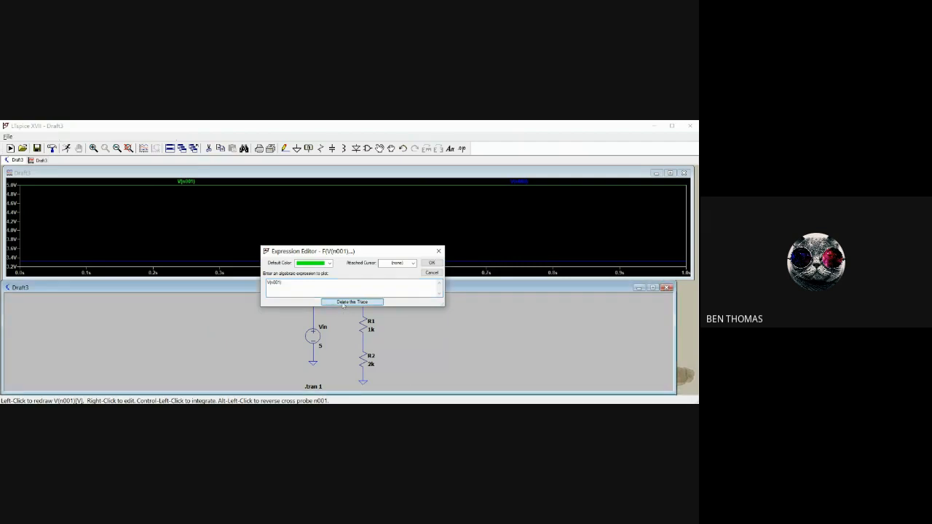
left_click(353, 302)
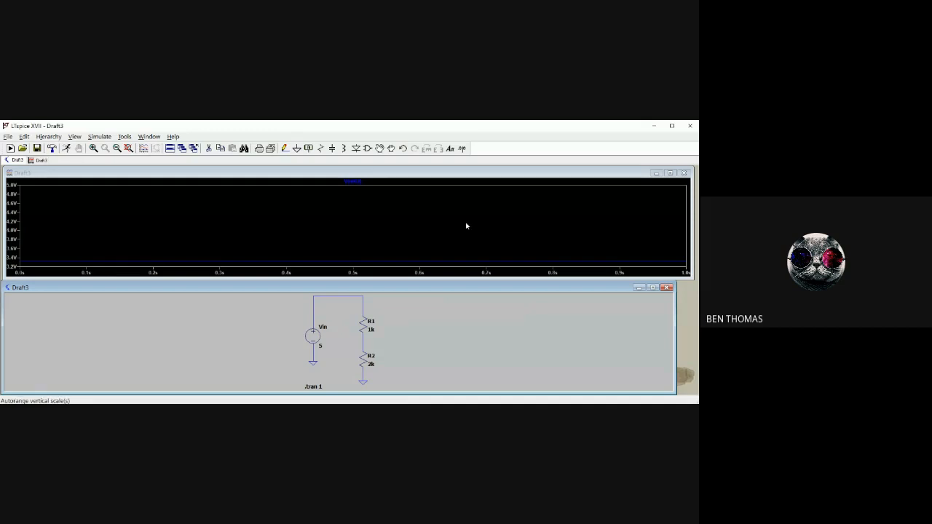
right_click(433, 223)
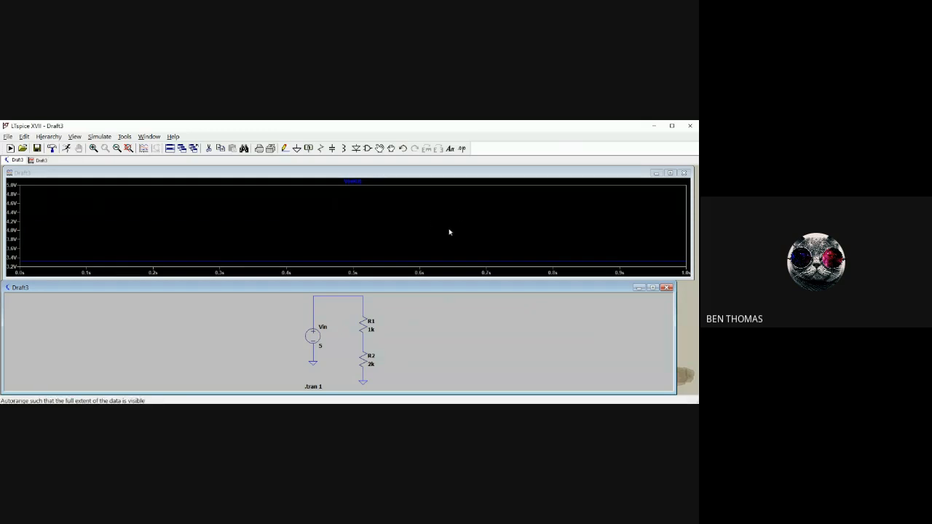
left_click(449, 230)
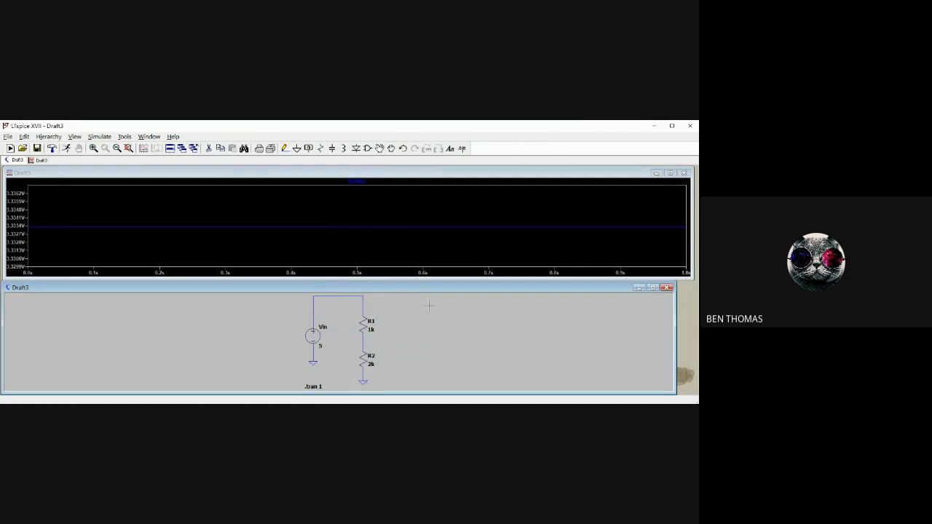
- Plot the current through R1 and delete the V(n002) trace
left_click(363, 322)
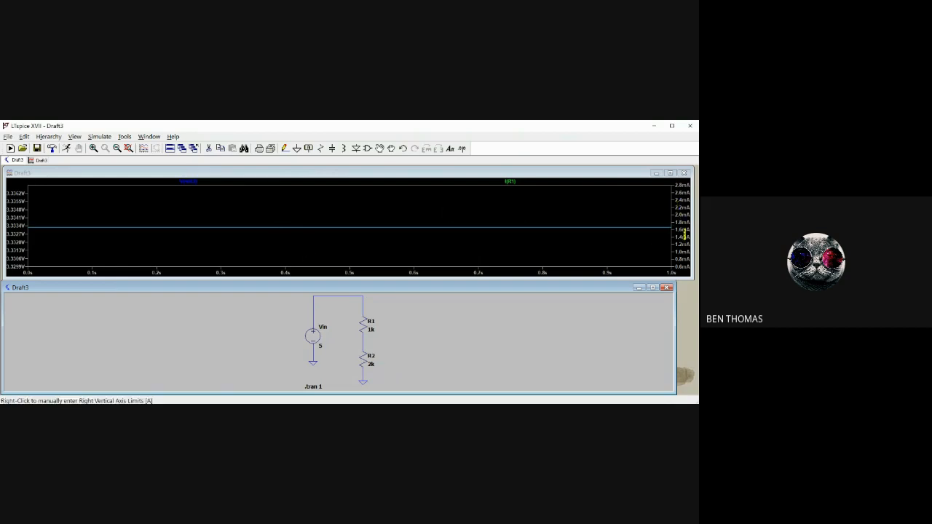
right_click(193, 183)
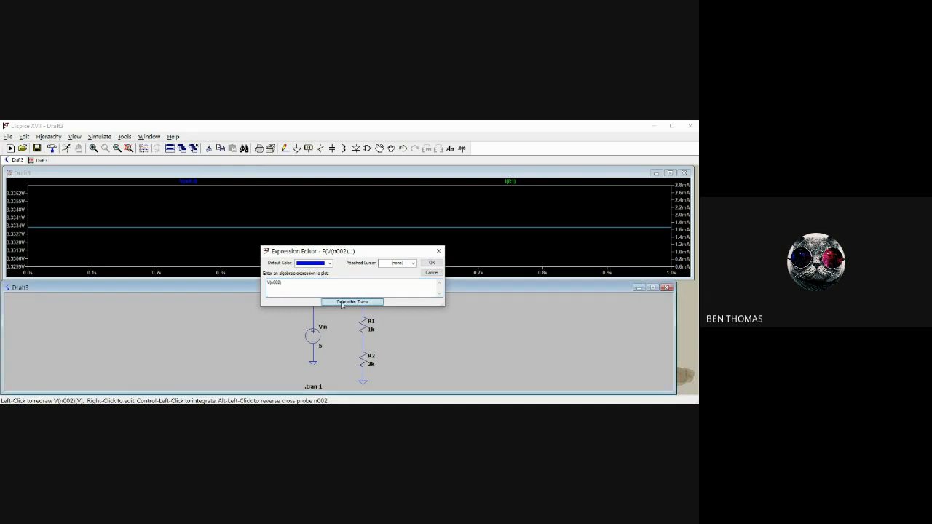
left_click(352, 301)
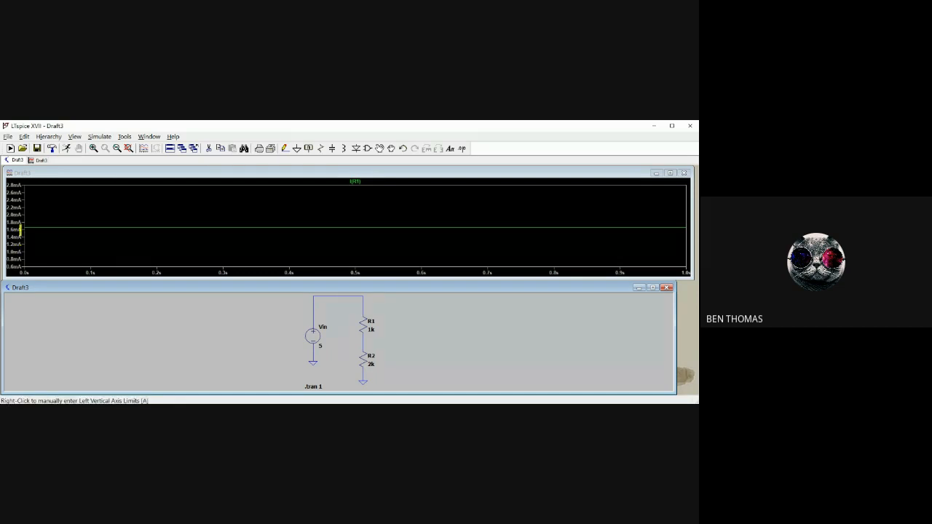
- Set the current axis limits to 1.6 mA at the lower end and 1.8 mA at the upper end
right_click(20, 229)
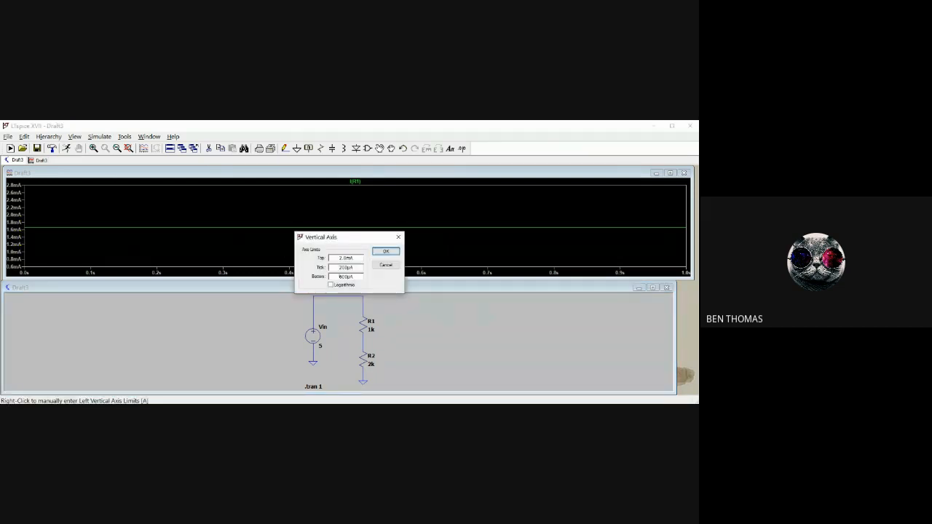
left_click_drag(340, 277, 496, 268)
key("Right")
key("shift+Home")
type("1.6mA")
double_click(346, 258)
type("1.8mA")
left_click(386, 251)
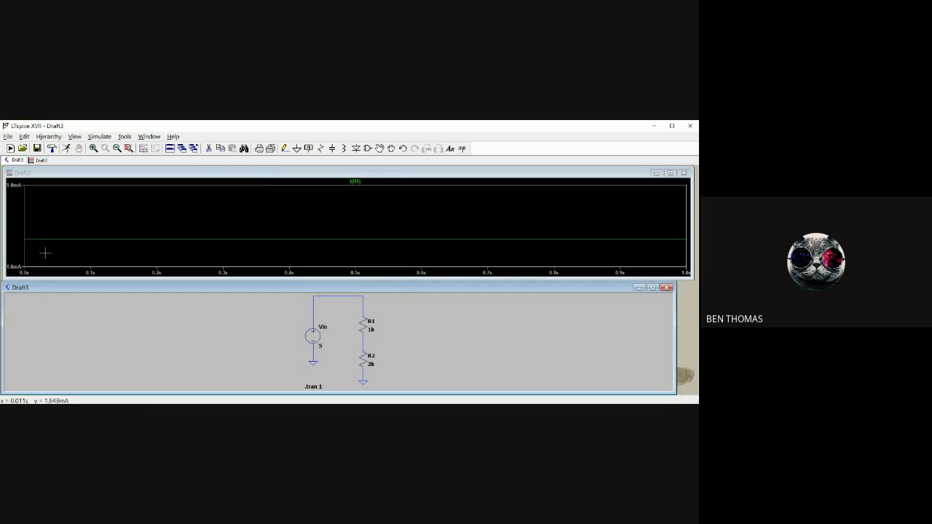
- Set the tick spacing of the current axis to 0.1 mA
right_click(14, 208)
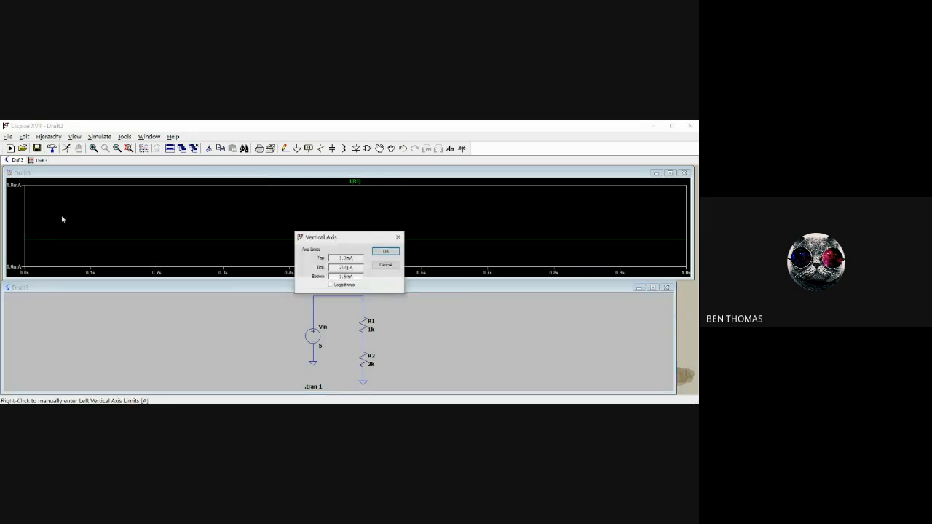
key("Tab")
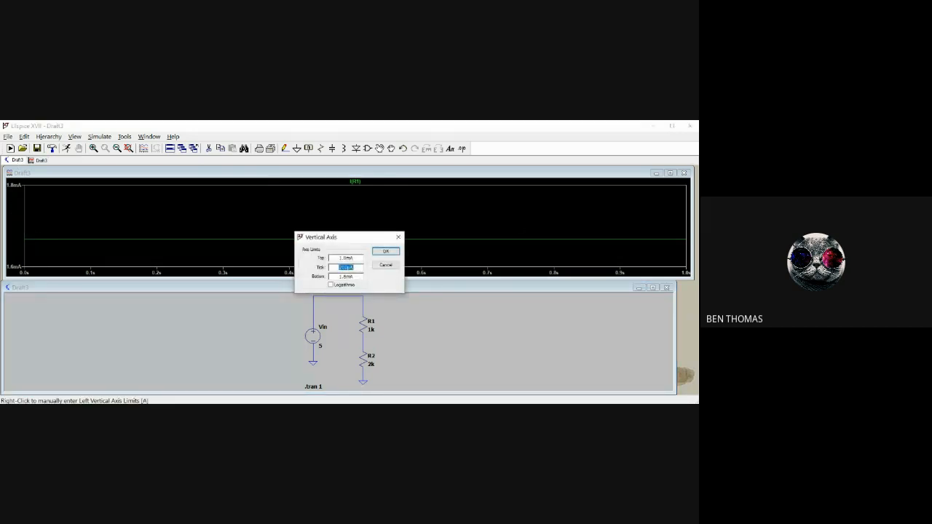
type("0.1mA")
left_click(386, 251)
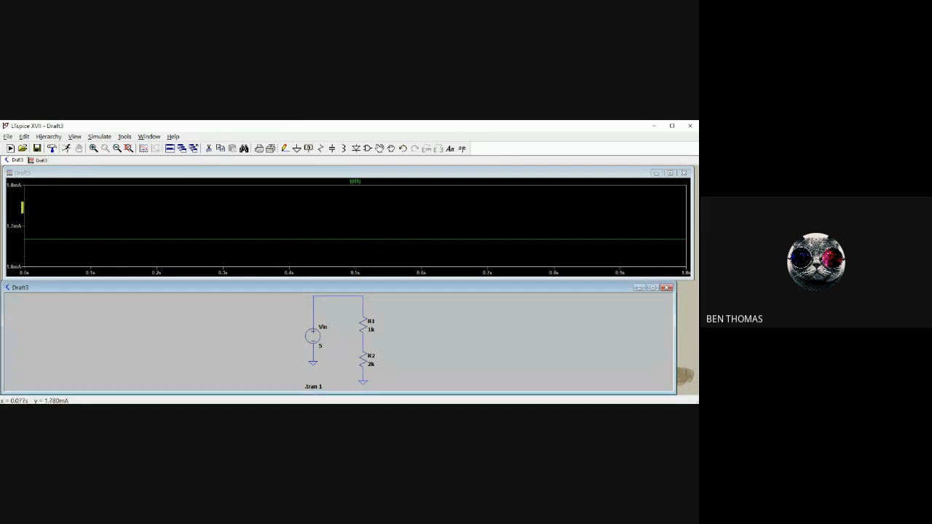
- Set the tick spacing of the current axis to 0.05 mA
left_click(14, 210)
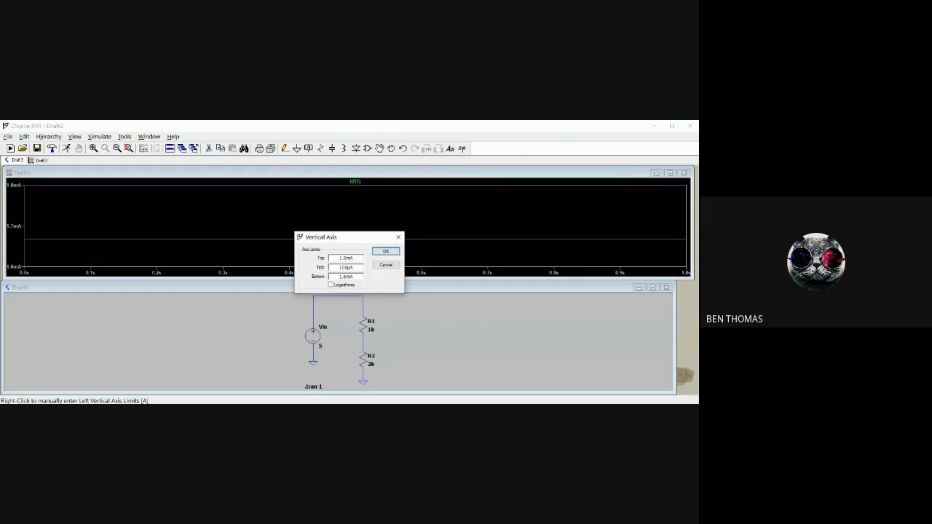
key("Tab")
type("0.")
type("05mA")
left_click(386, 251)
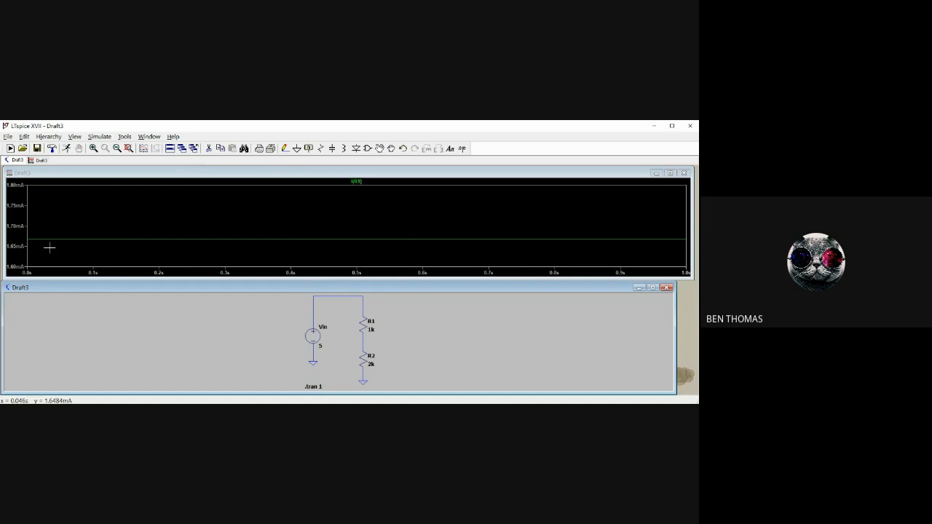
- Attach a cursor to the I(R1) trace and move its readout window fully into view to read the current
left_click(362, 183)
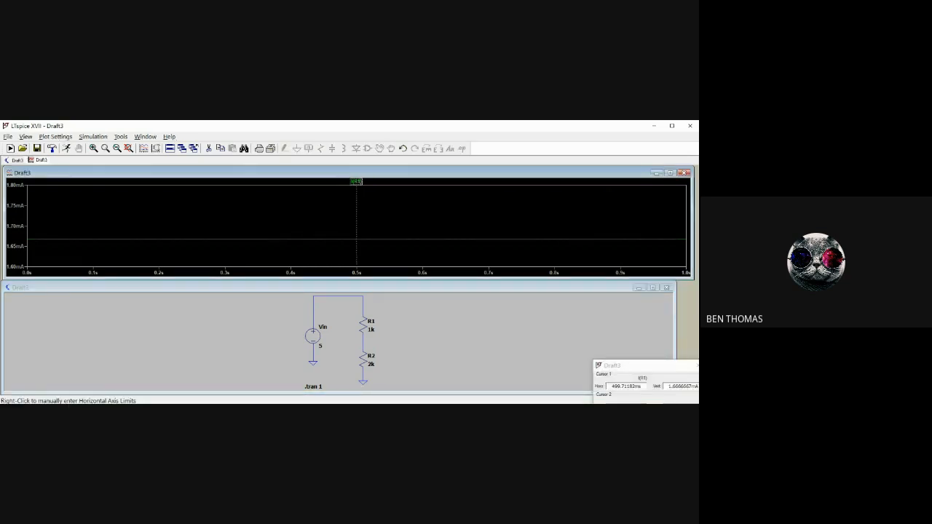
left_click_drag(619, 365, 406, 223)
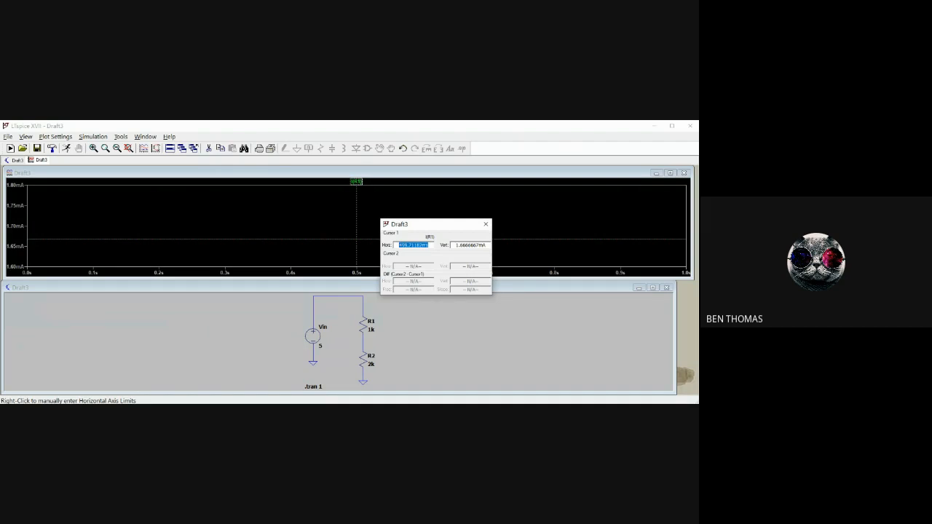
- Move the cursor readout window aside from the plot, then close it to remove the cursor from the I(R1) trace
left_click(414, 245)
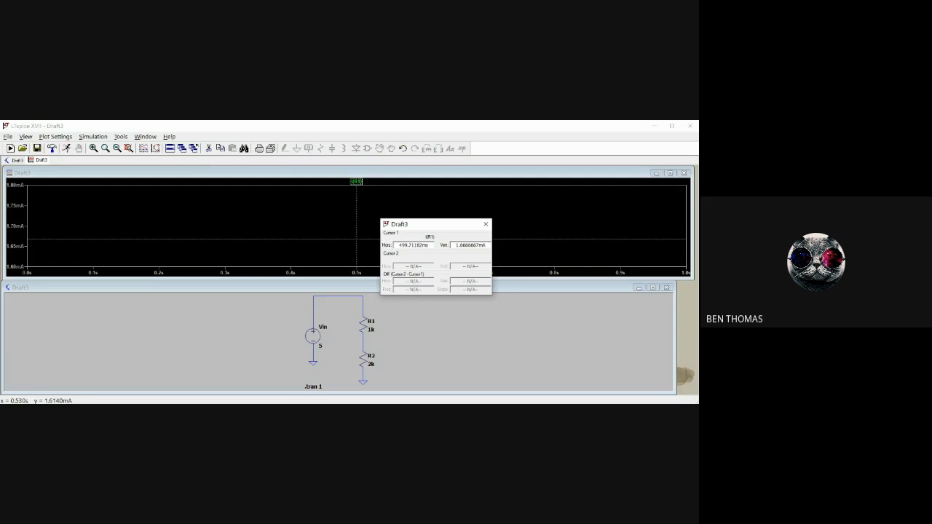
left_click_drag(441, 226, 497, 247)
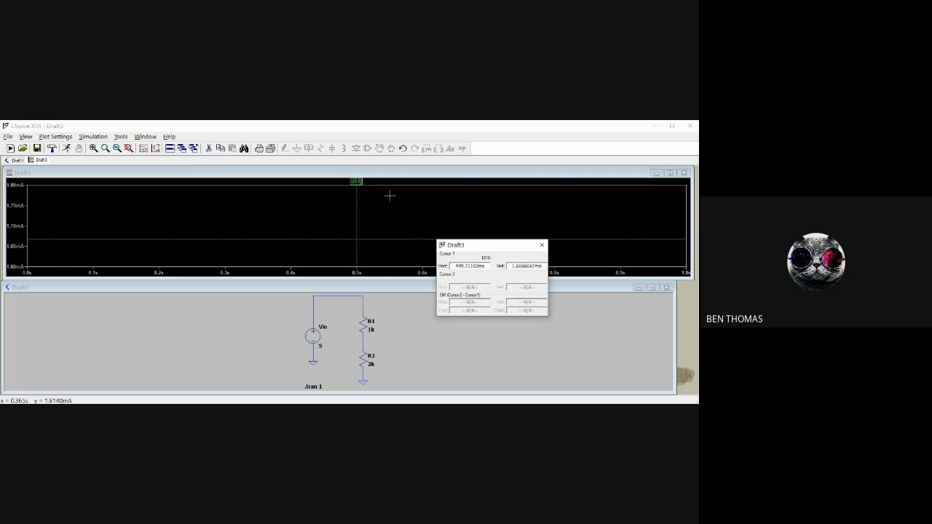
left_click(256, 228)
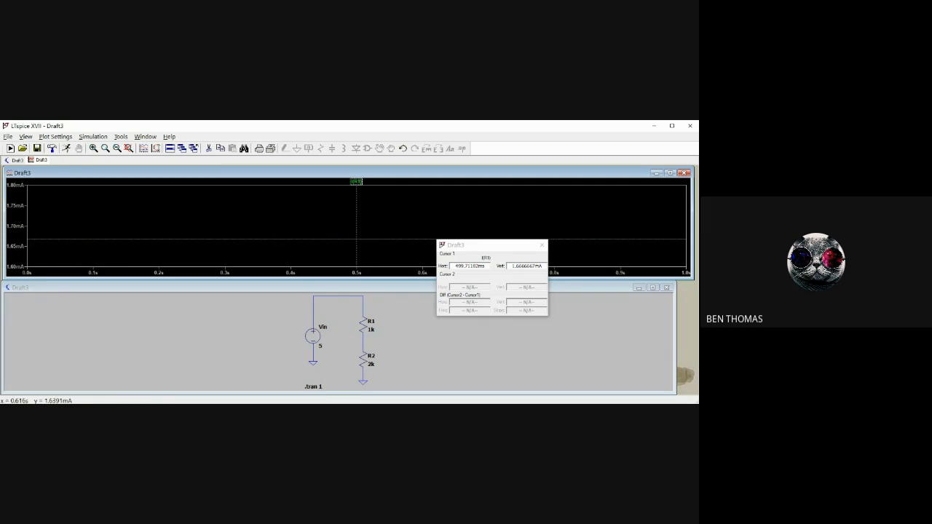
left_click(492, 246)
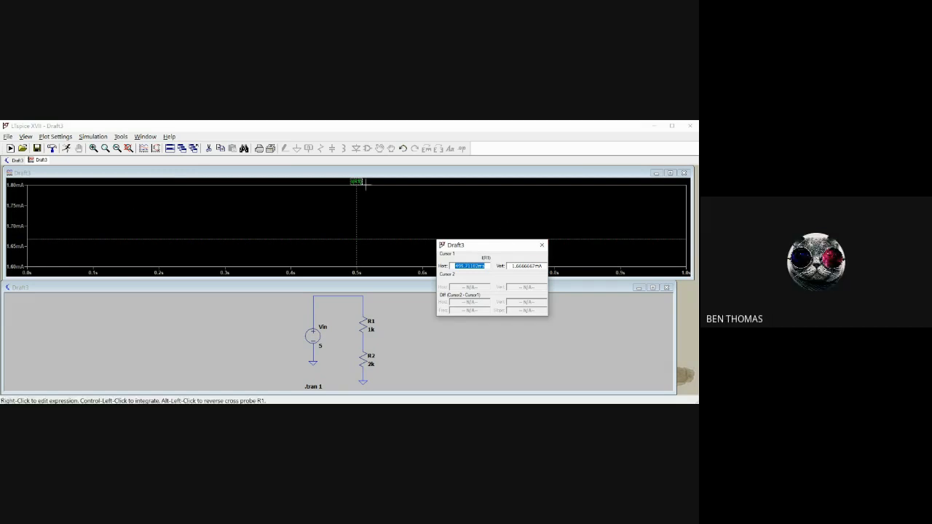
left_click(541, 246)
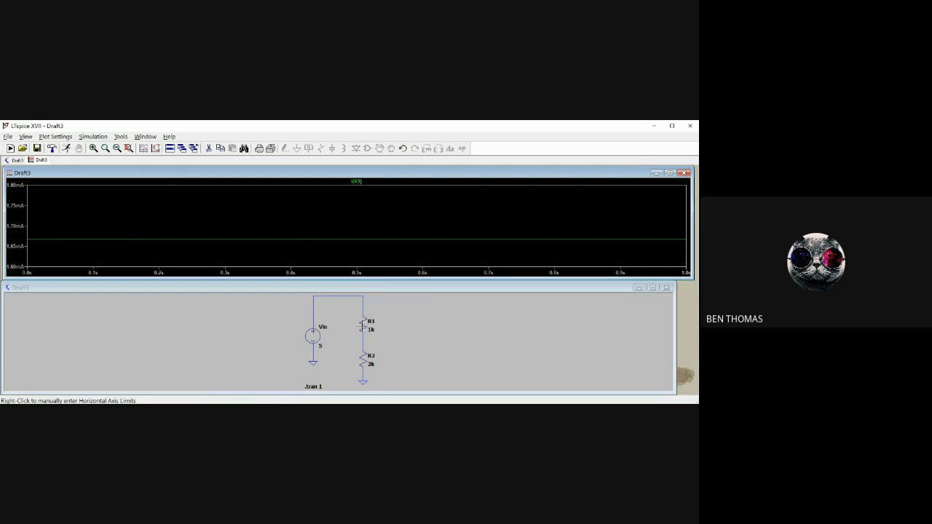
left_click(373, 329)
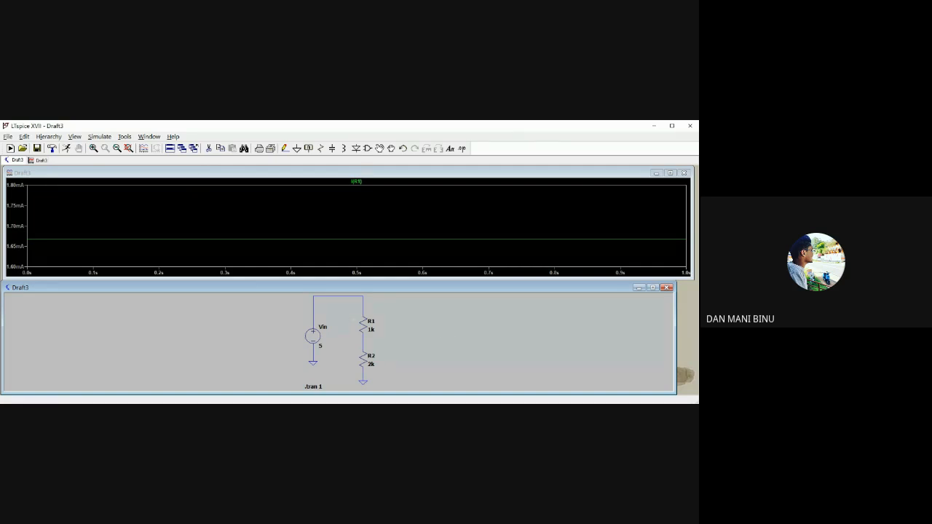
key("alt+Tab")
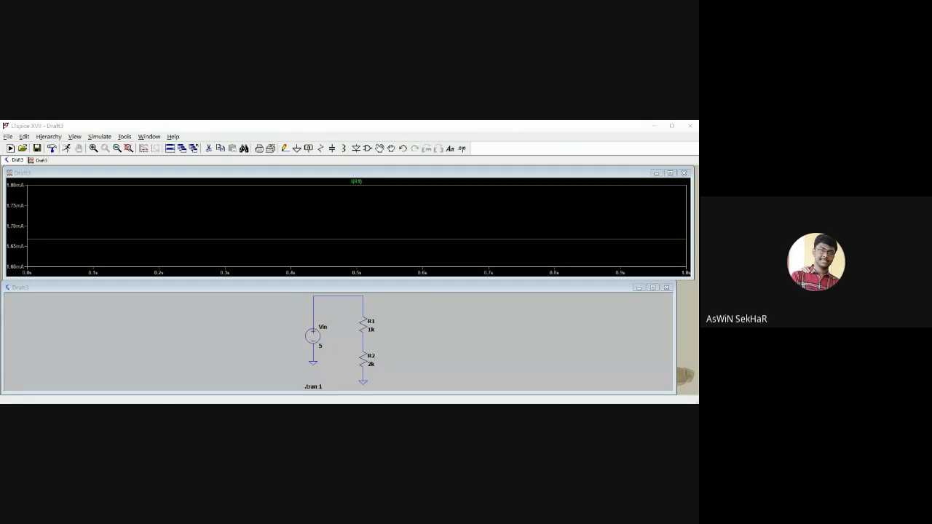
key("alt+Tab")
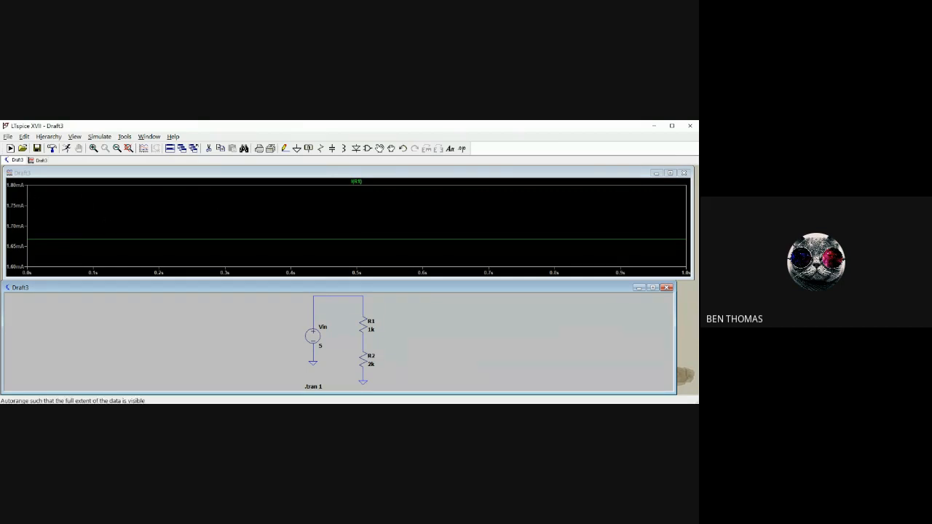
left_click(406, 250)
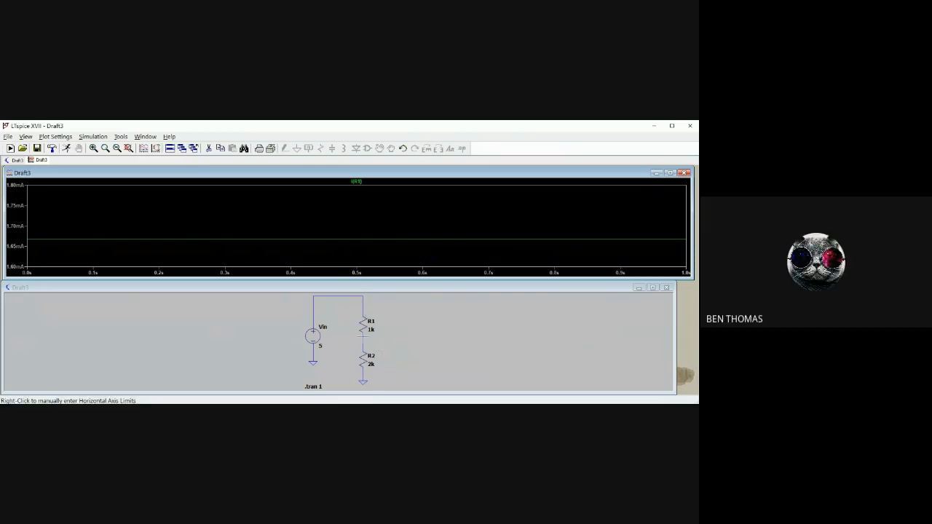
- Plot the voltages of the node between R1 and R2 and of the source node above R1 alongside I(R1)
left_click(366, 340)
left_click(366, 340)
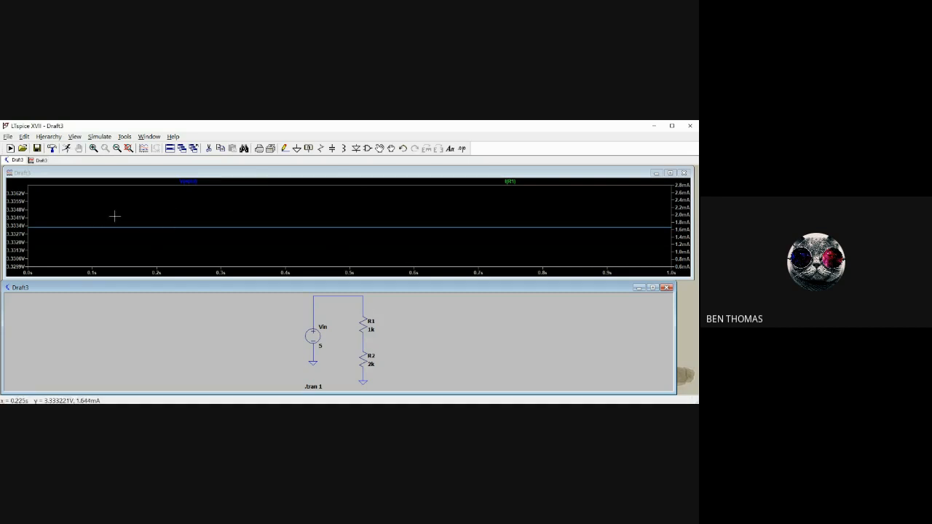
left_click(355, 294)
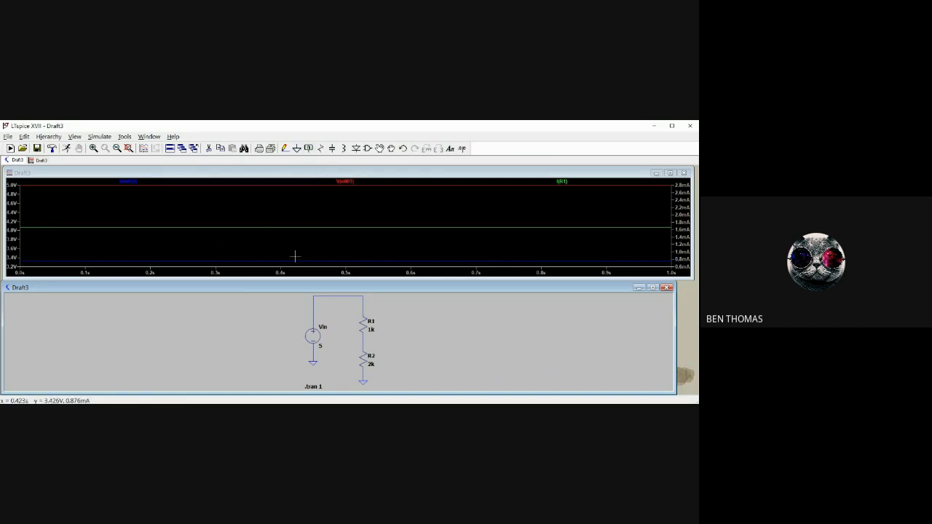
- Delete the V(n002) and V(n001) voltage traces from the plot, keeping only I(R1)
right_click(128, 182)
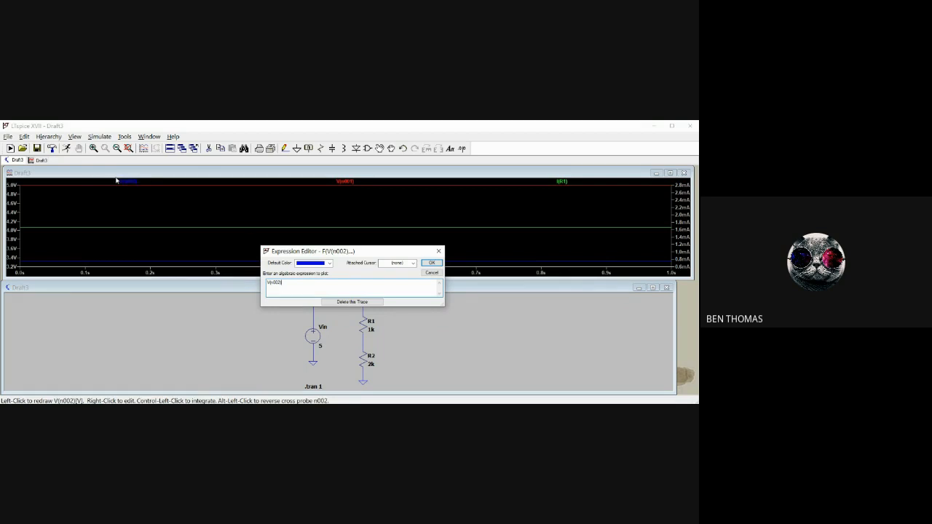
left_click(353, 301)
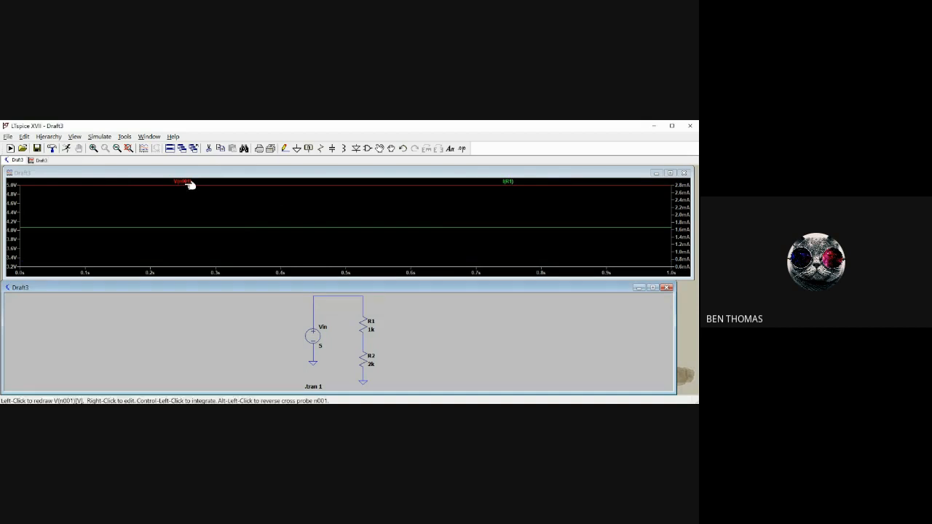
right_click(186, 182)
left_click(352, 302)
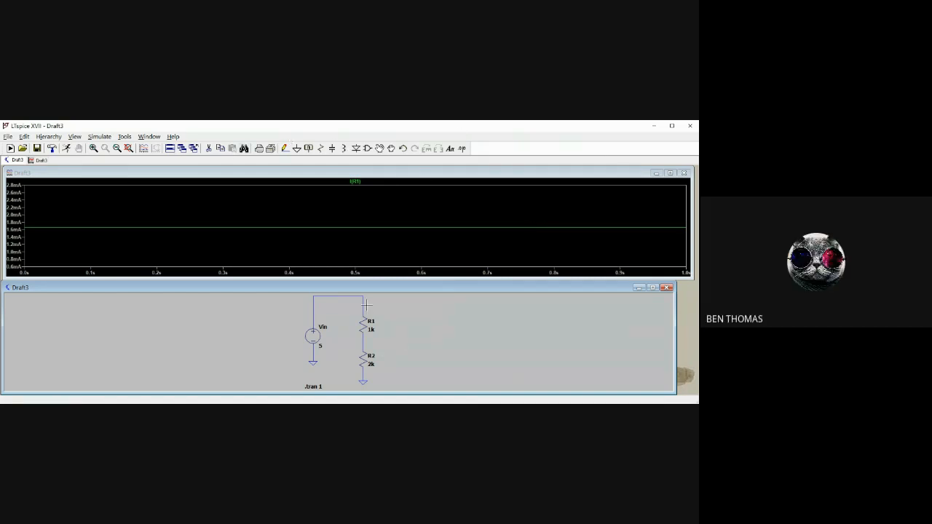
- Maximize the application window and enlarge the waveform and schematic windows, stacking them with matching widths and the plot above the schematic
left_click(87, 175)
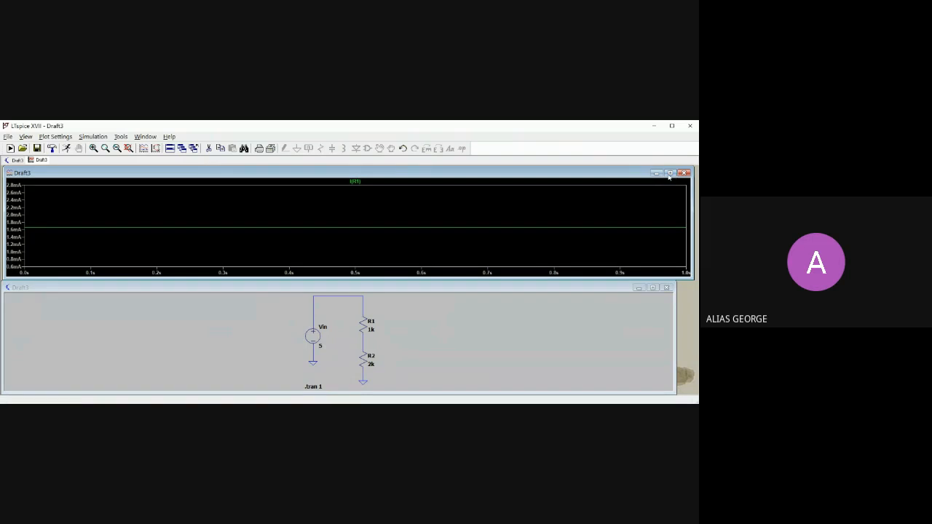
left_click(672, 128)
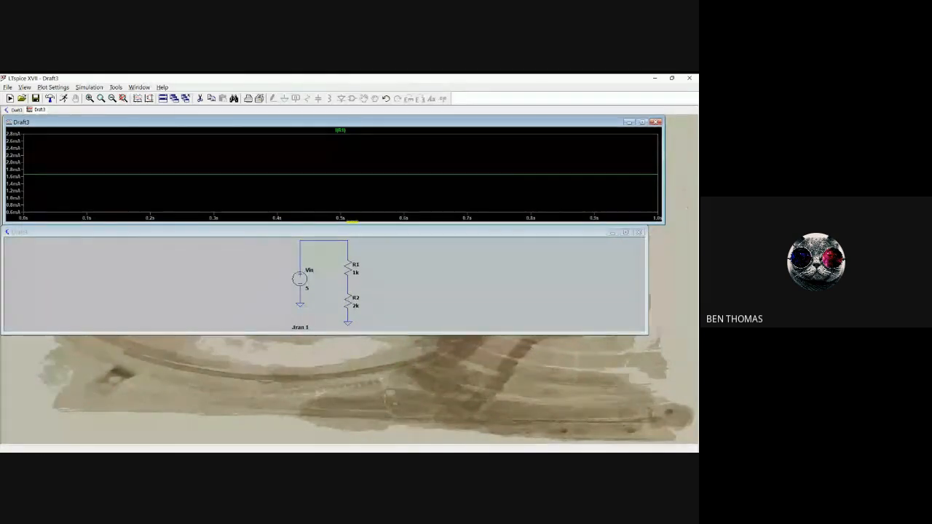
mouse_move(361, 232)
left_mouse_down()
mouse_move(395, 259)
mouse_move(371, 257)
left_mouse_up()
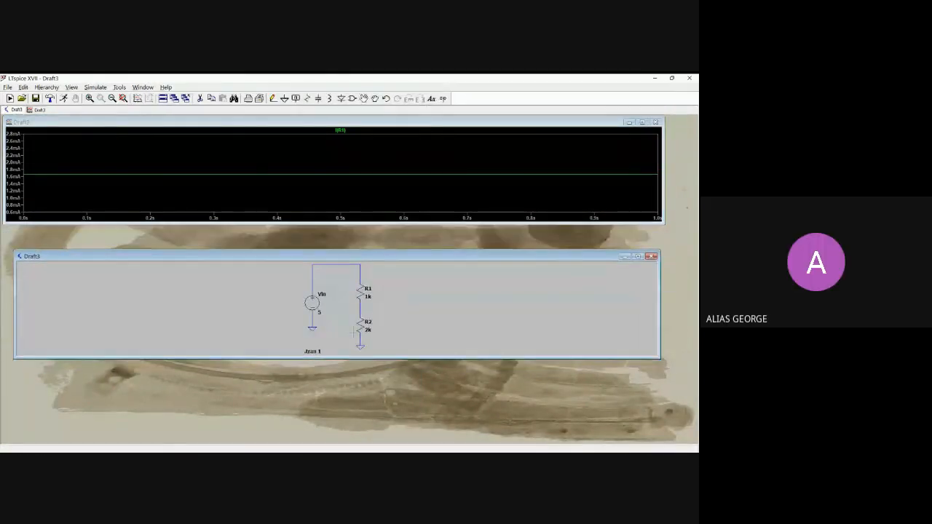
left_click_drag(349, 358, 349, 420)
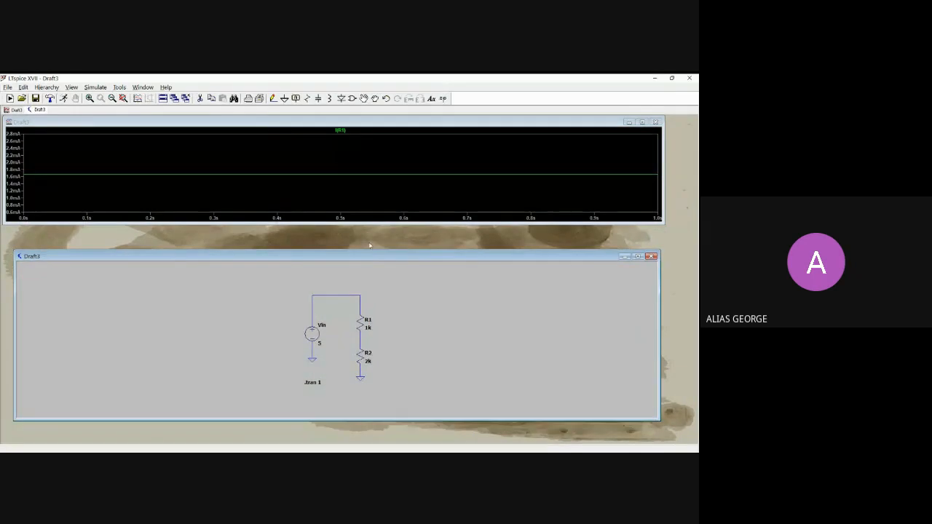
left_click_drag(348, 222, 316, 264)
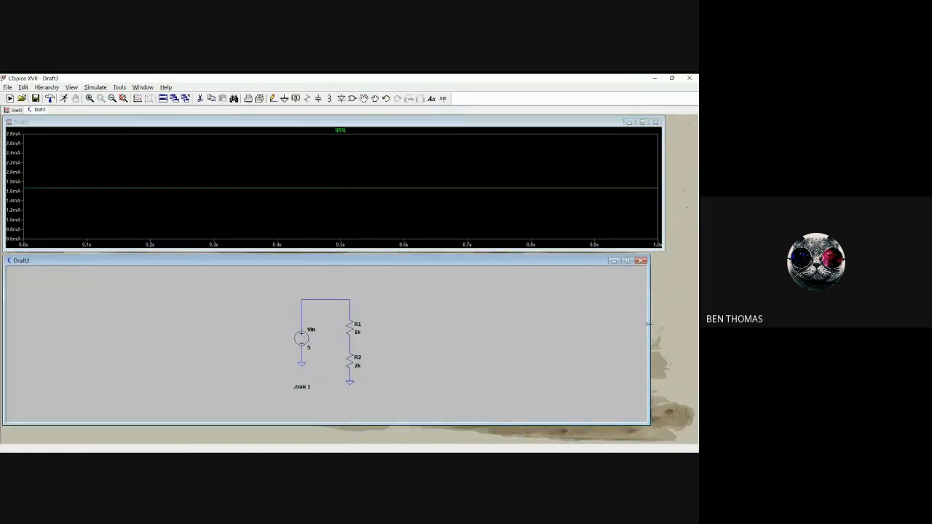
left_click_drag(650, 326, 666, 324)
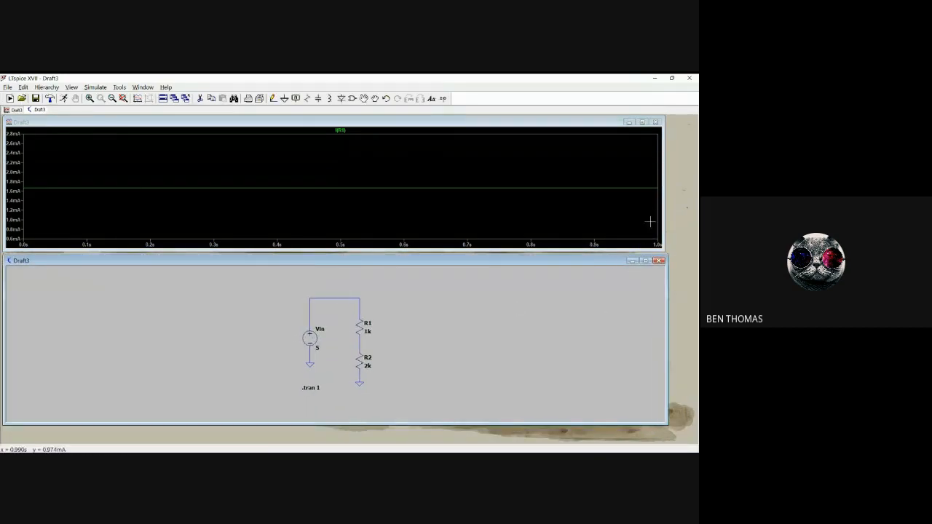
left_click_drag(667, 214, 683, 212)
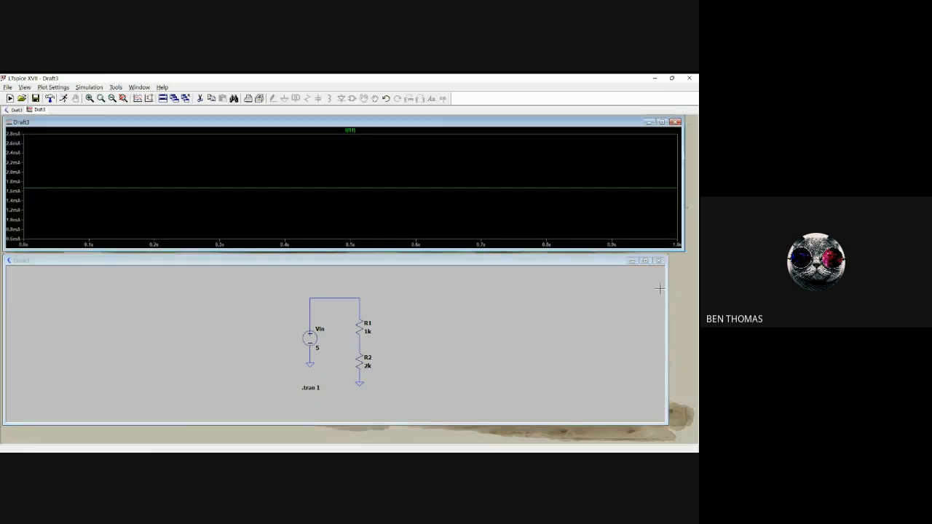
left_click_drag(667, 295, 681, 302)
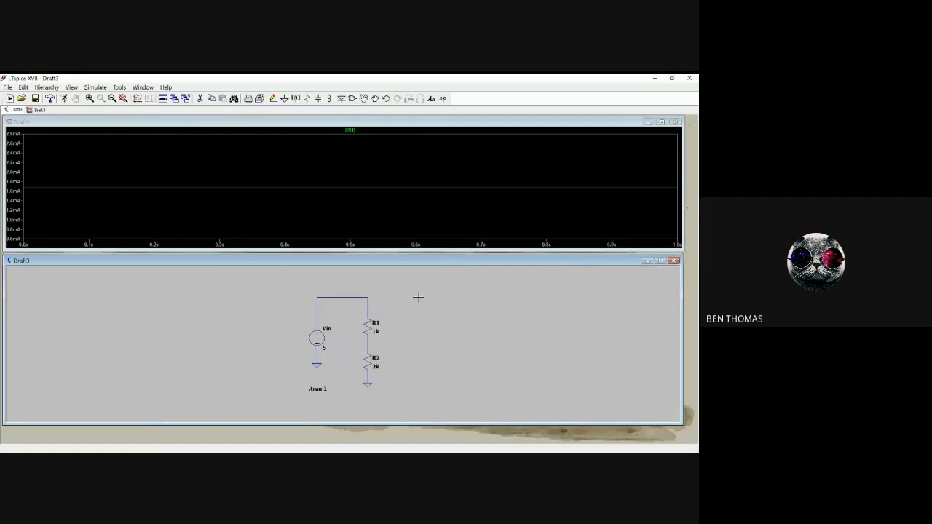
scroll(418, 307, "up", 1)
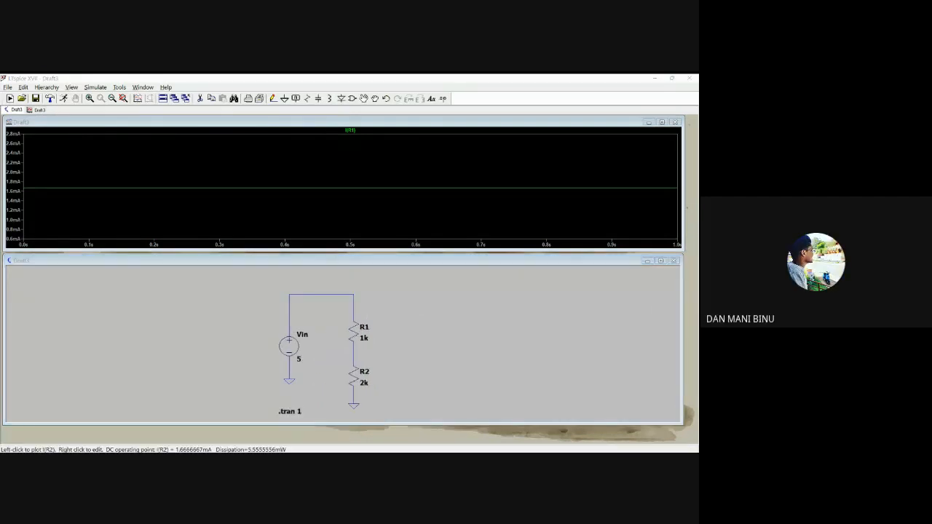
- Draw a short horizontal wire stub extending outward from the corner node above R1
left_click(417, 261)
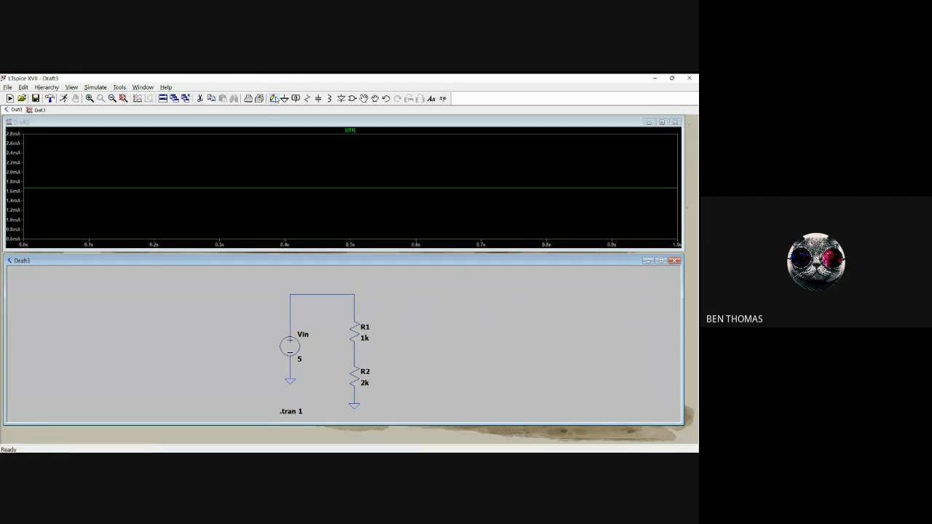
left_click(273, 98)
left_click(355, 294)
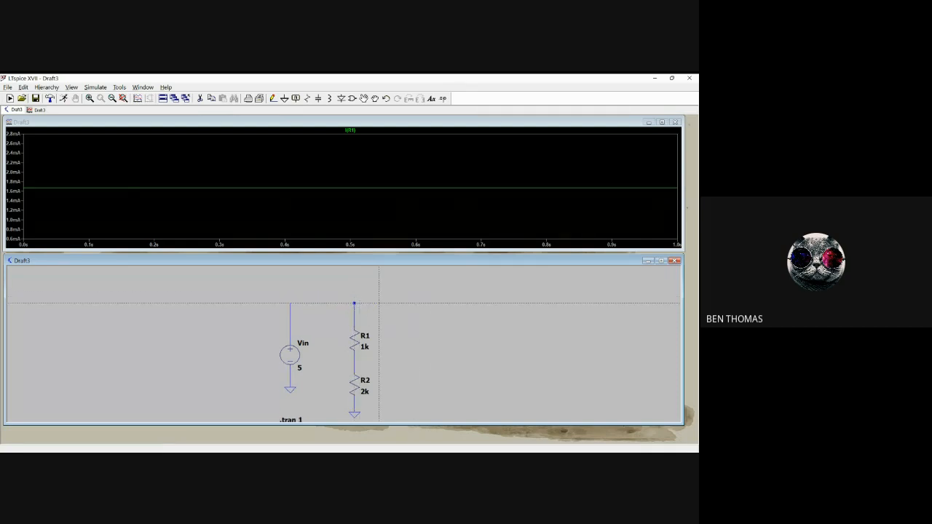
left_click(379, 303)
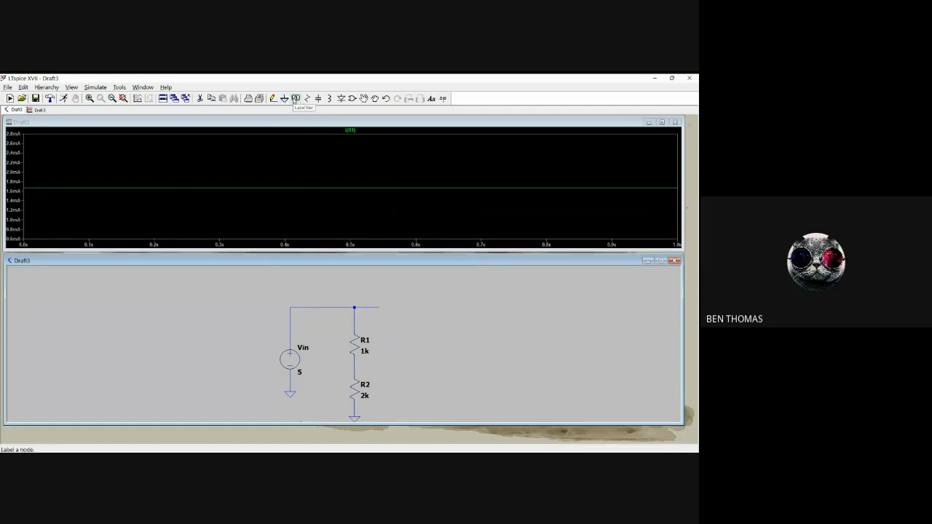
- Create a net label named Result and attach it to the free end of the wire stub above R1
left_click(295, 99)
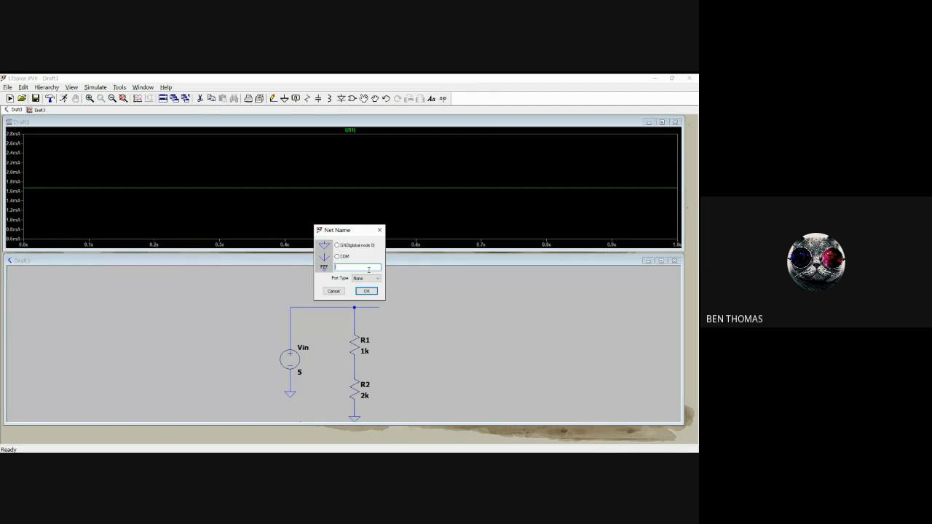
type("Result")
left_click(365, 292)
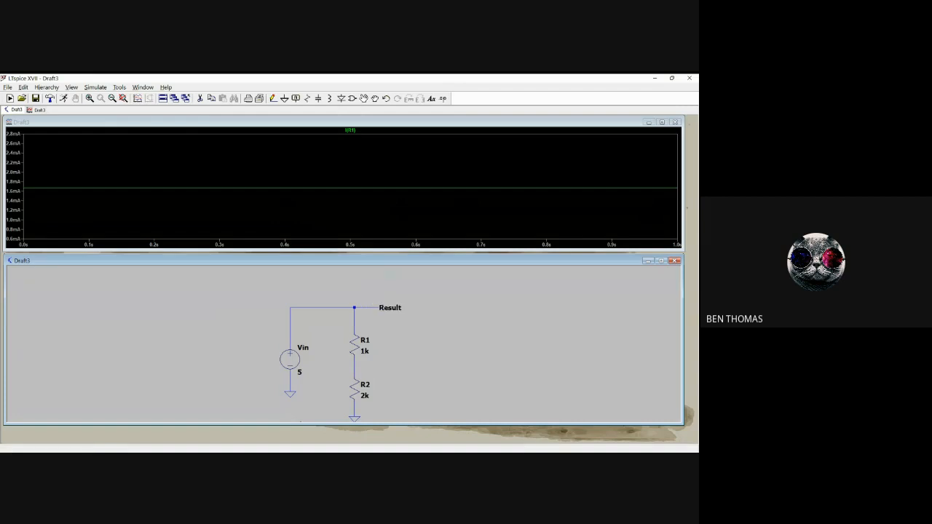
left_click(378, 307)
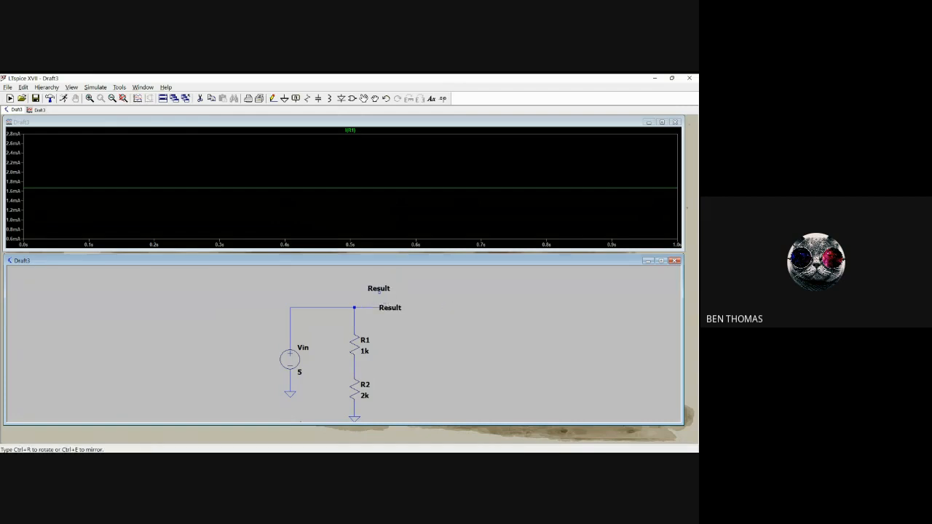
key("Escape")
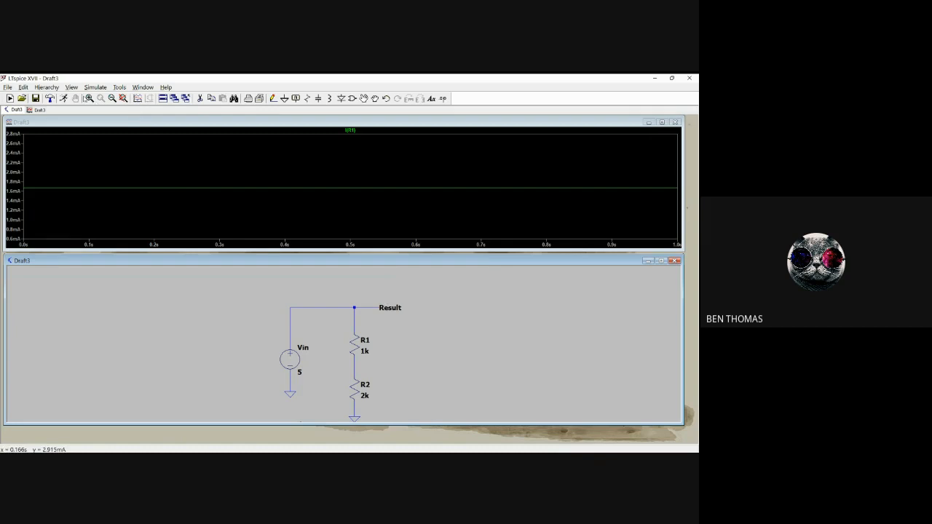
- Rerun the transient simulation and plot the voltage of the Result net alongside I(R1)
left_click(64, 98)
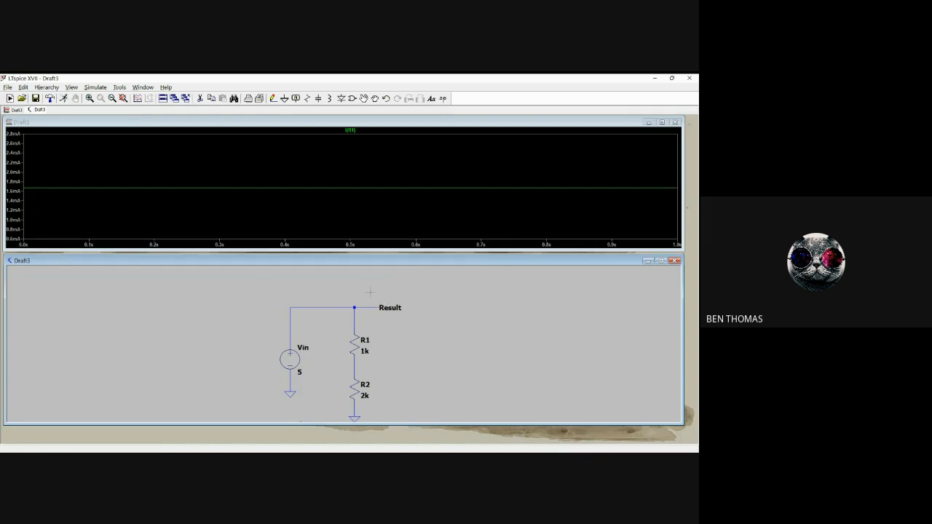
left_click(390, 307)
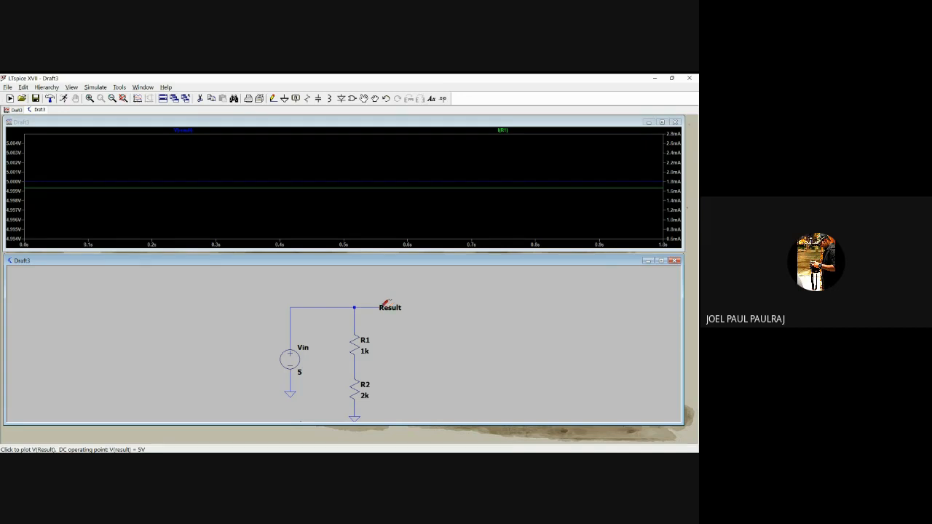
- Maximize the waveform window and switch to the schematic and back to examine the V(Result) and I(R1) traces
left_click(661, 122)
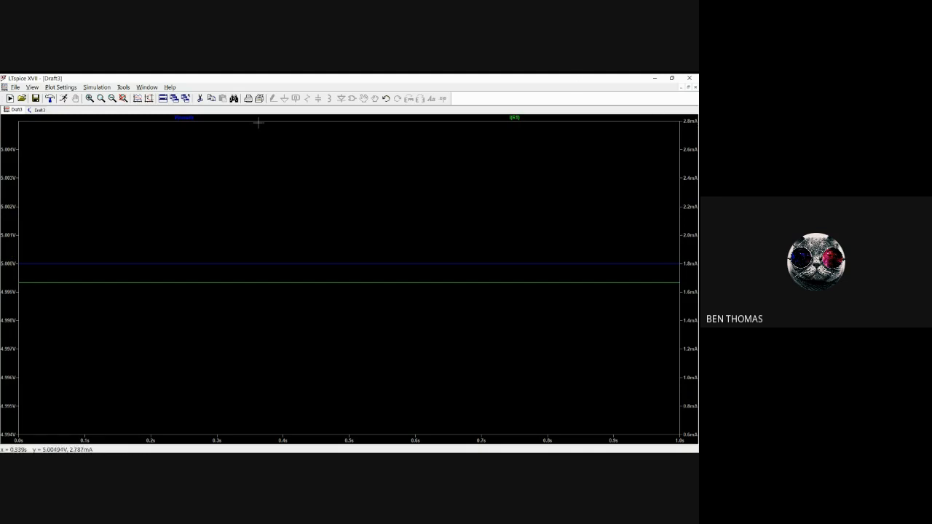
left_click(32, 110)
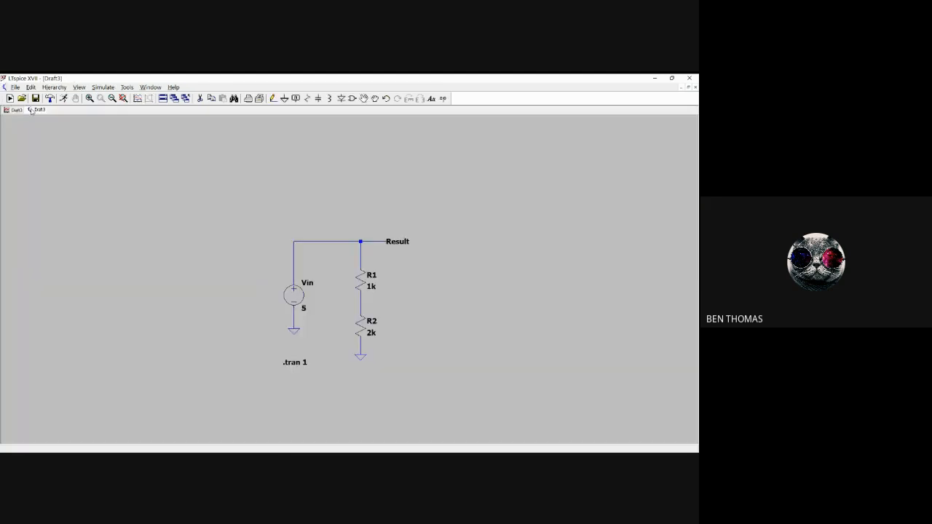
left_click(20, 110)
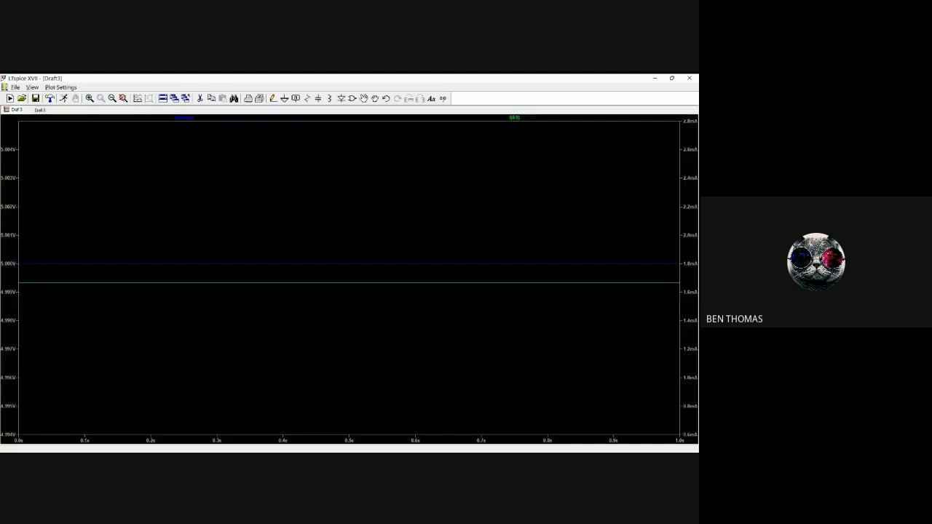
- Restore the split view of waveform and schematic and plot only the voltage of the Result net
left_click(689, 87)
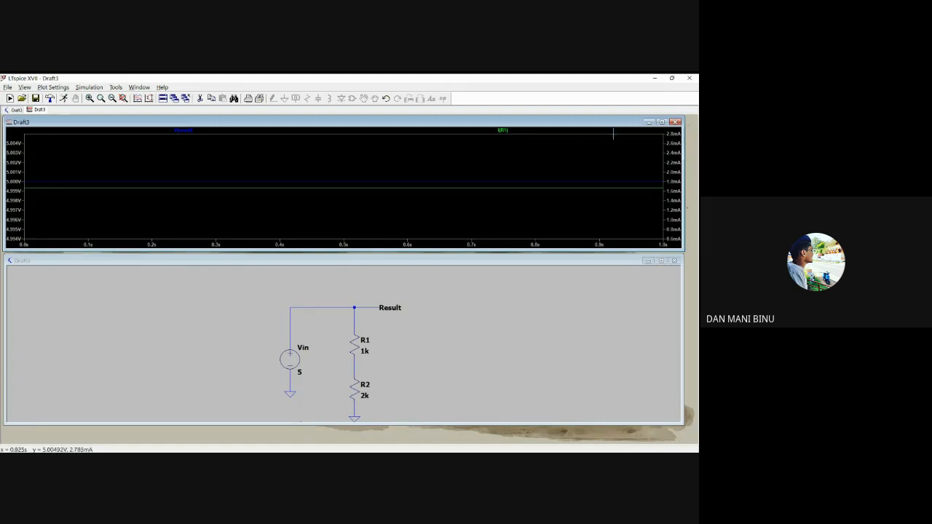
scroll(384, 311, "up", 2)
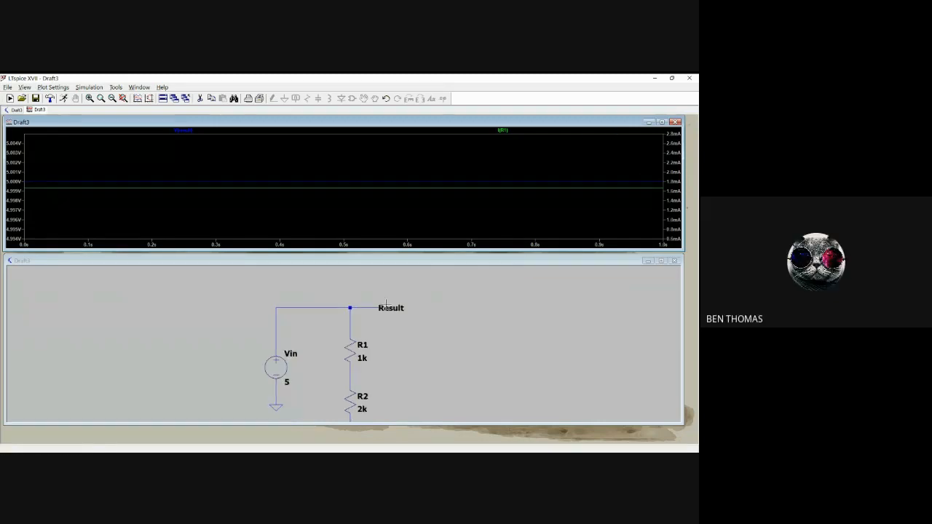
scroll(386, 313, "down", 3)
scroll(382, 319, "down", 1)
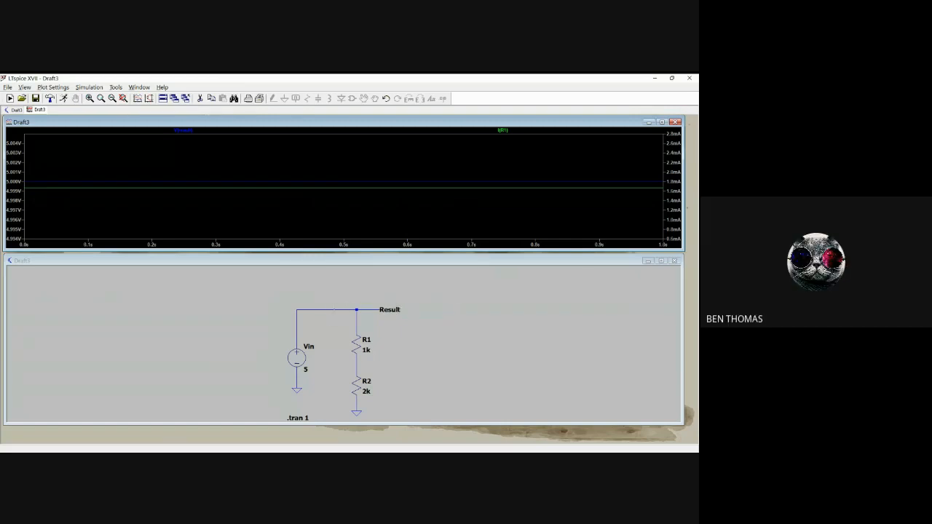
left_click(344, 310)
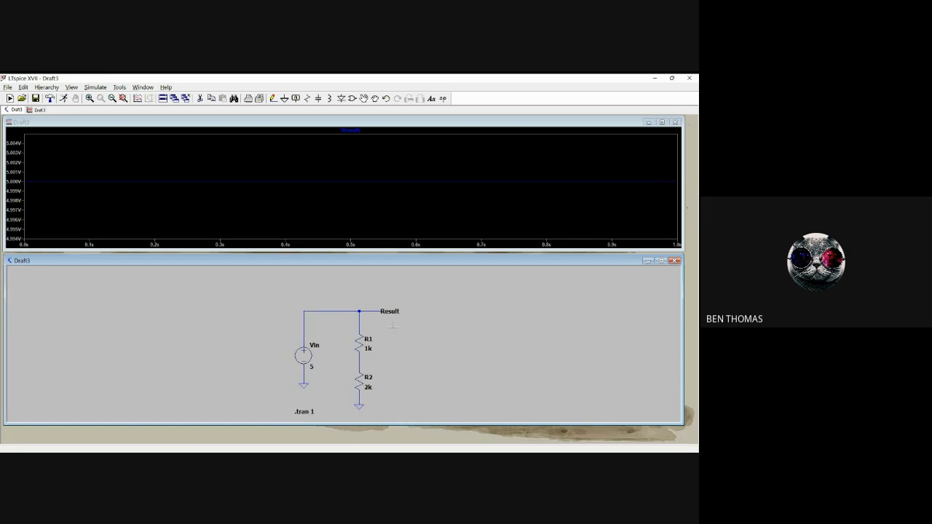
- Examine the Result node and the wire joining Vin to R1 in the schematic, including its operating-point voltage
scroll(394, 326, "up", 3)
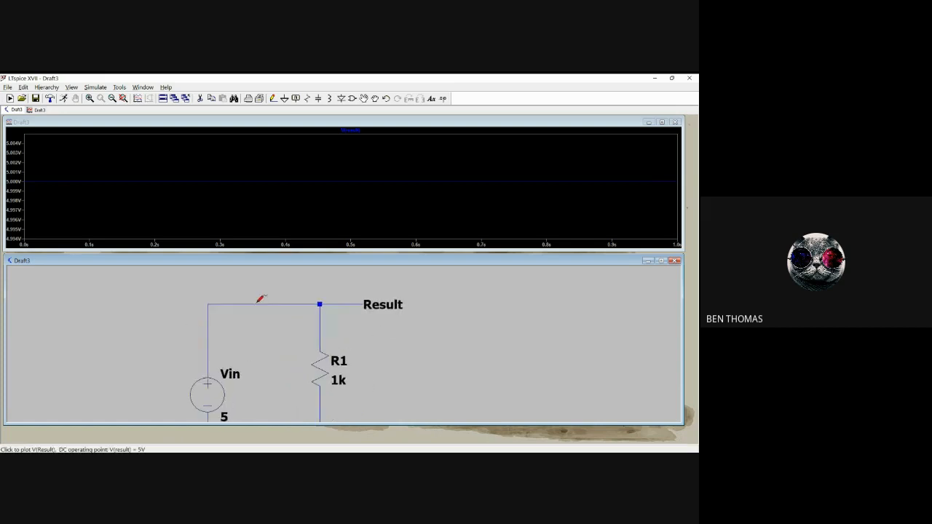
scroll(262, 298, "down", 2)
scroll(271, 302, "up", 4)
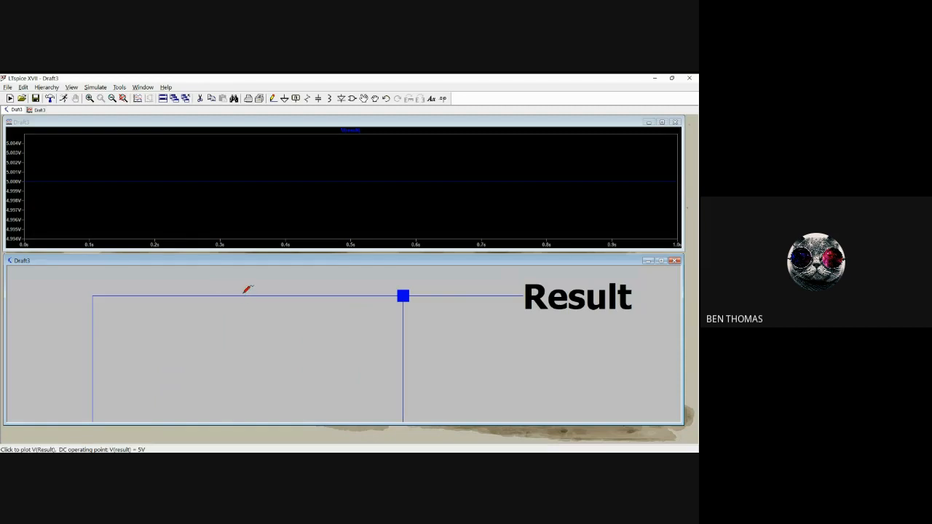
scroll(247, 293, "down", 4)
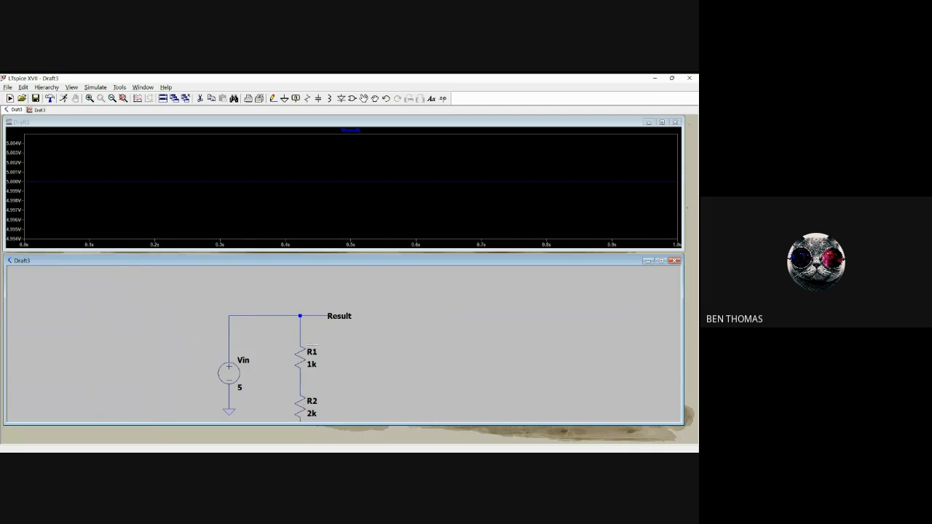
scroll(284, 324, "up", 2)
scroll(284, 324, "up", 2)
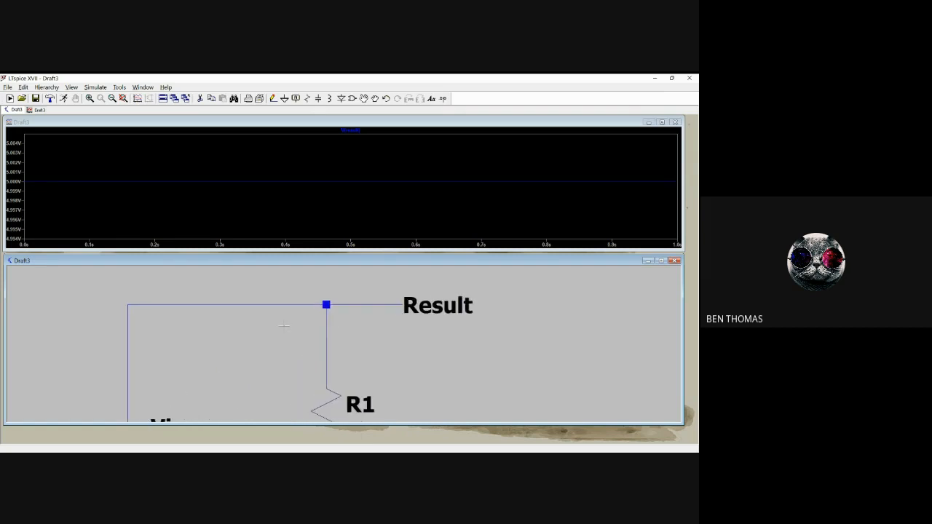
scroll(285, 325, "down", 2)
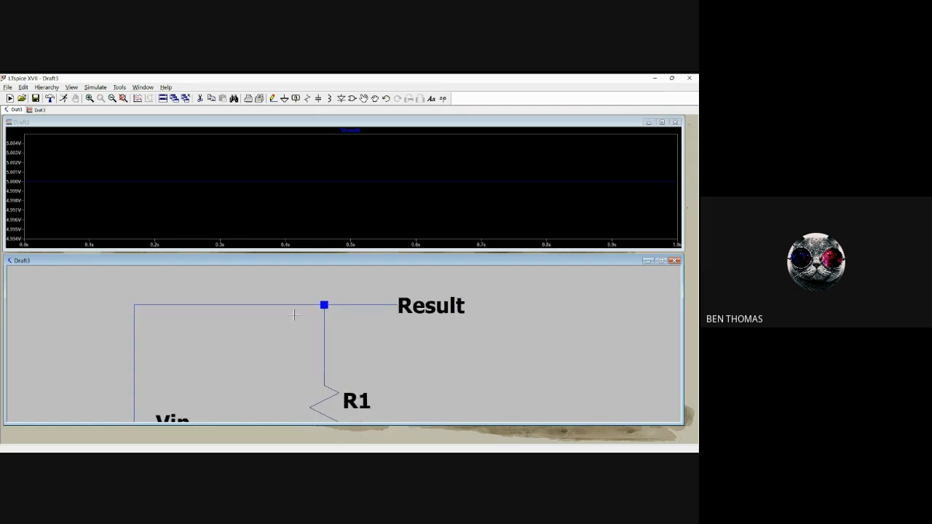
scroll(289, 317, "up", 1)
scroll(290, 317, "down", 2)
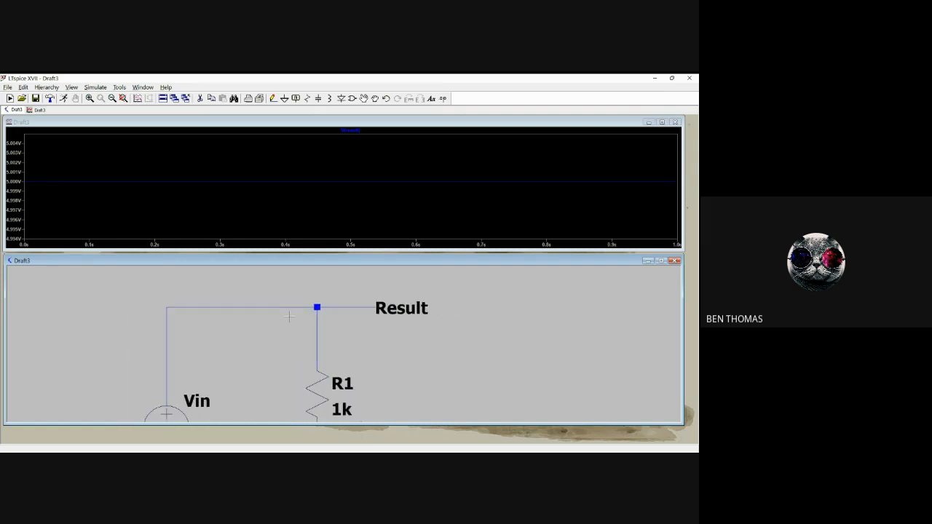
scroll(289, 317, "up", 3)
scroll(289, 317, "down", 5)
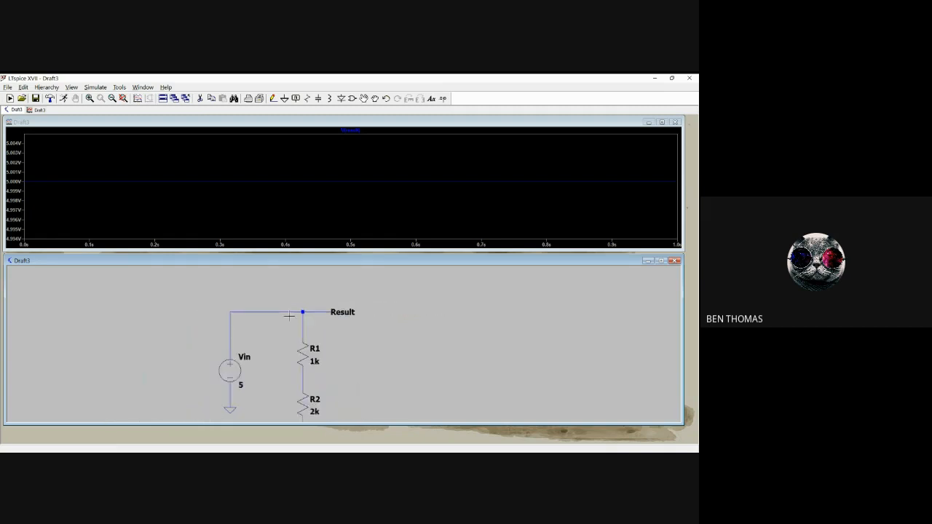
scroll(289, 317, "down", 1)
scroll(286, 322, "up", 6)
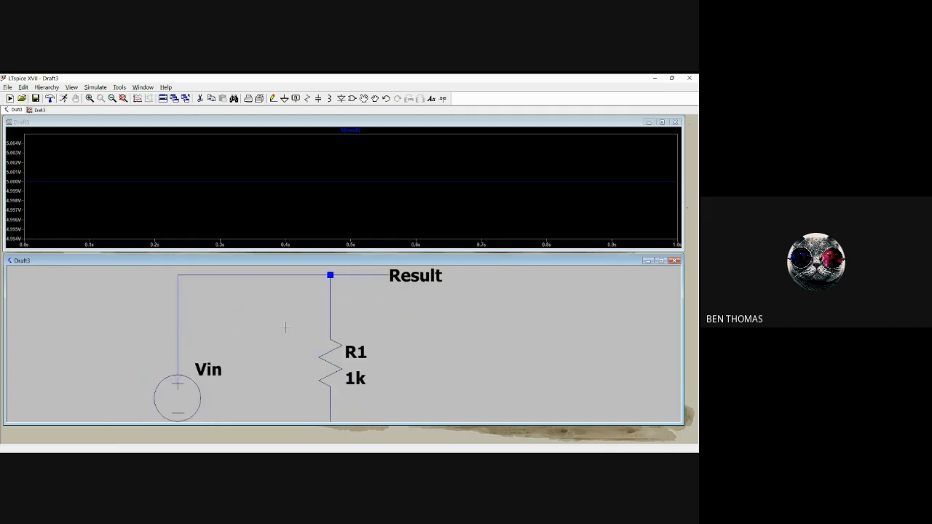
scroll(284, 328, "down", 2)
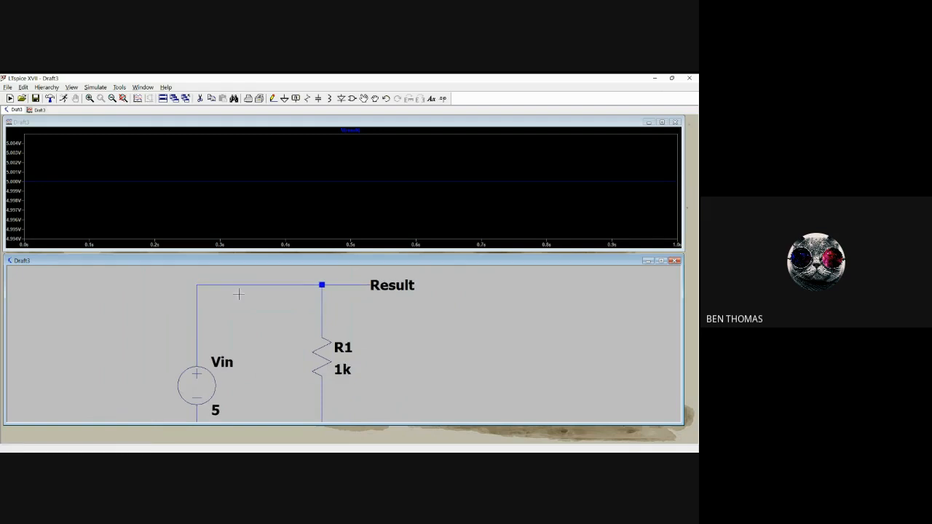
scroll(240, 298, "down", 3)
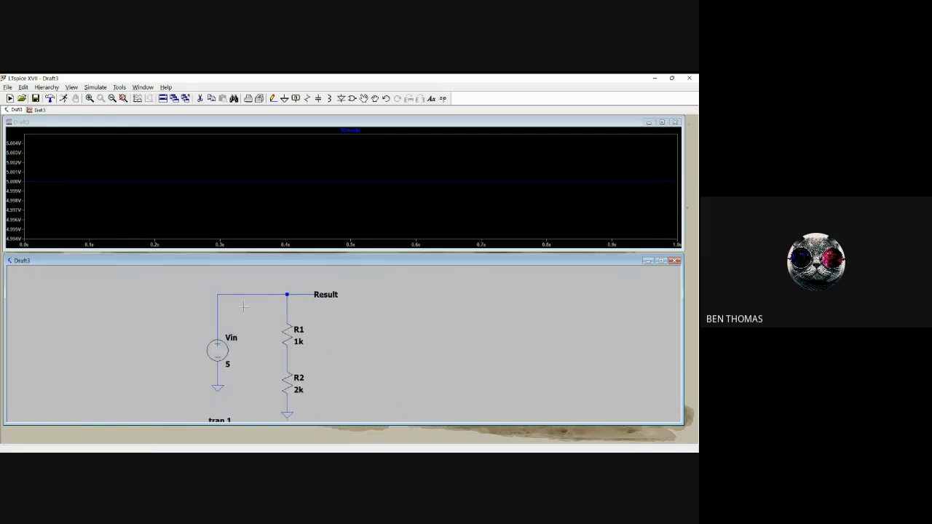
scroll(243, 307, "down", 1)
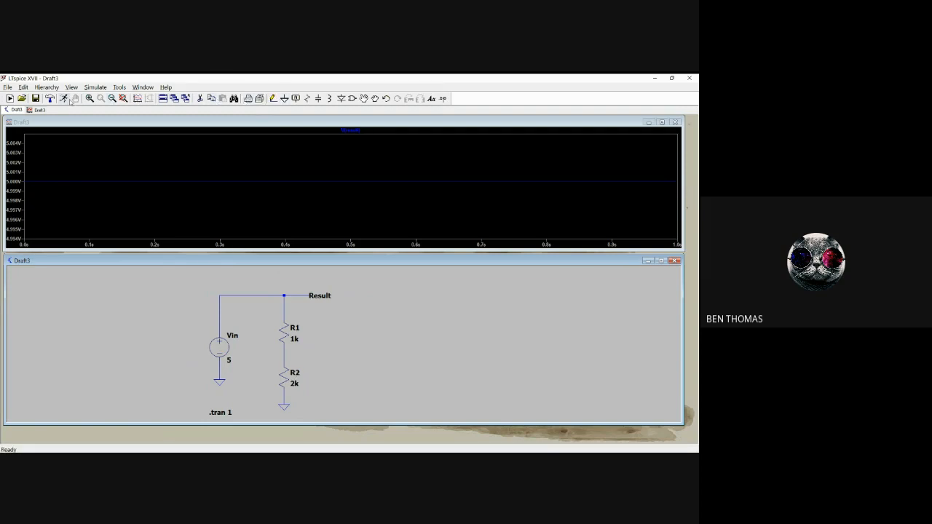
- Delete resistor R2 and bridge the gap between R1 and its ground symbol with a wire
left_click(200, 99)
left_click(285, 378)
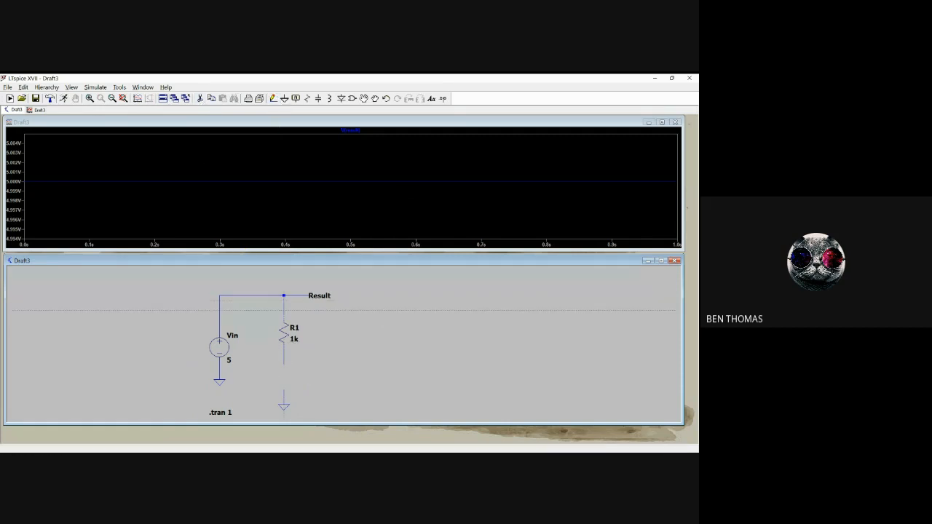
left_click(284, 364)
left_click(284, 401)
- Close the waveform window and maximize the schematic of the single-resistor circuit
left_click(659, 261)
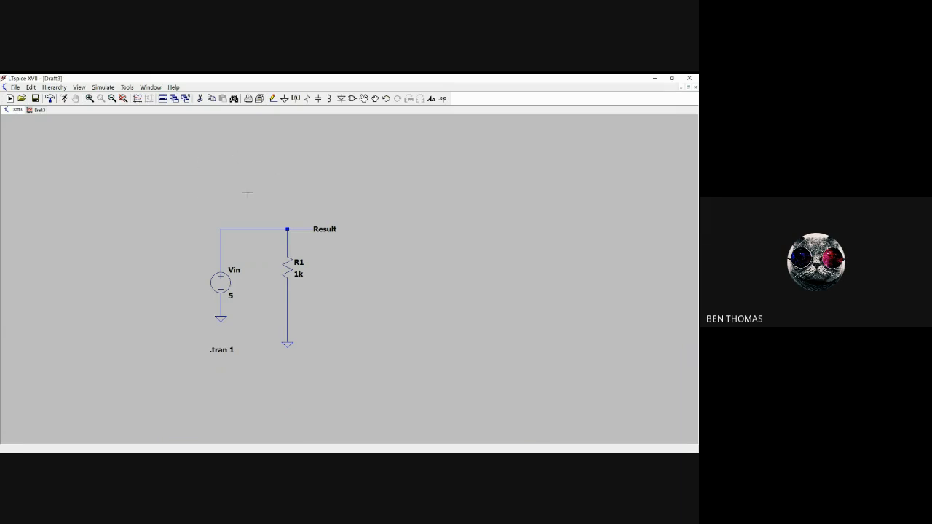
scroll(267, 208, "down", 1)
scroll(269, 213, "up", 2)
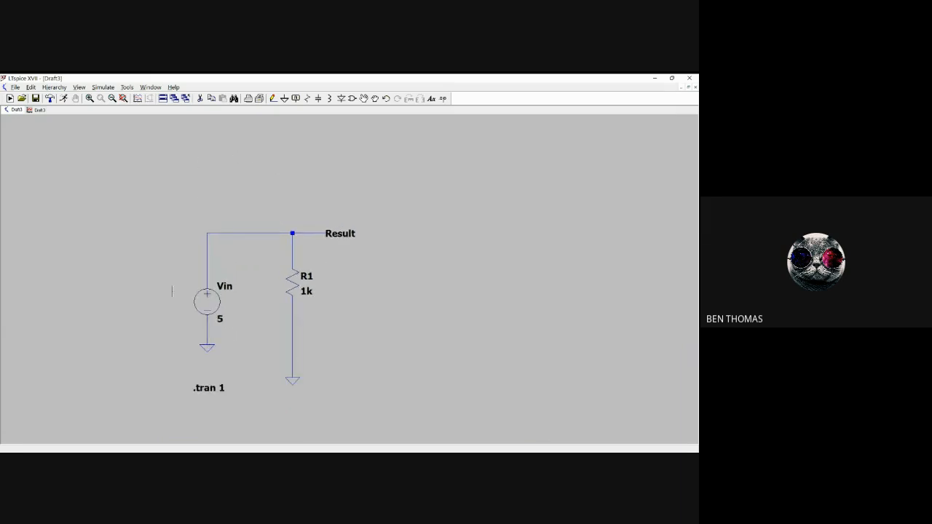
left_click_drag(248, 270, 313, 228)
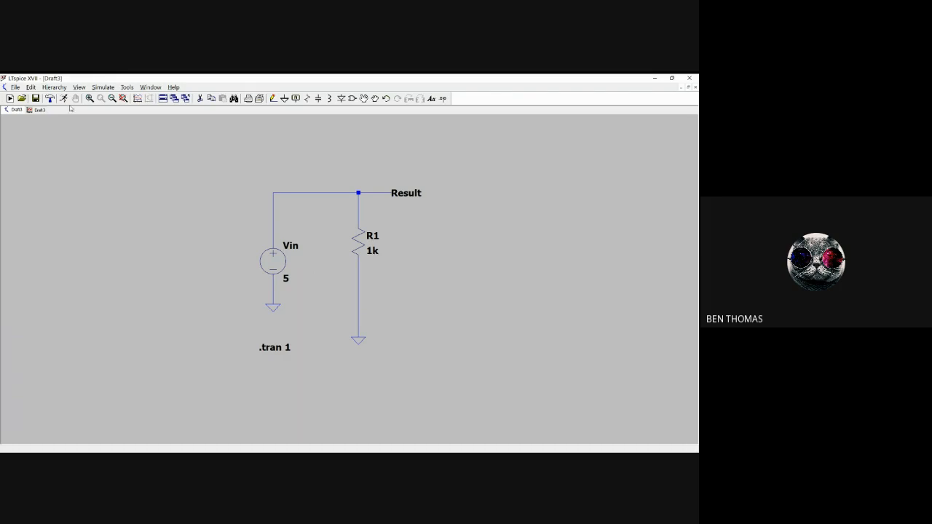
left_click(688, 88)
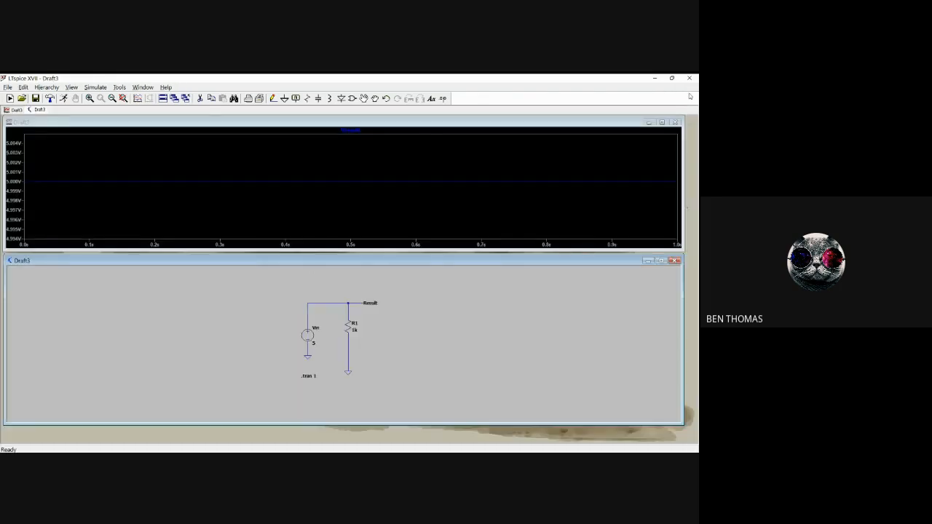
left_click(674, 123)
left_click(674, 122)
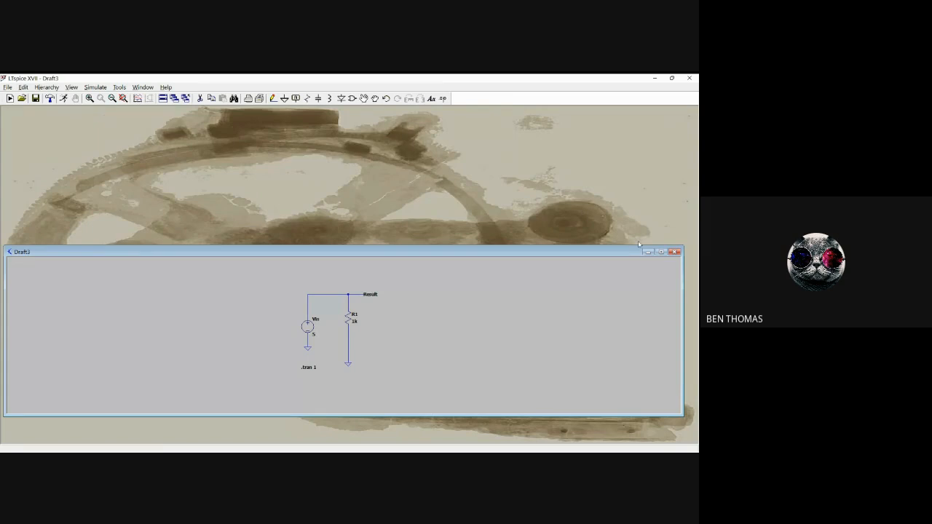
left_click(660, 252)
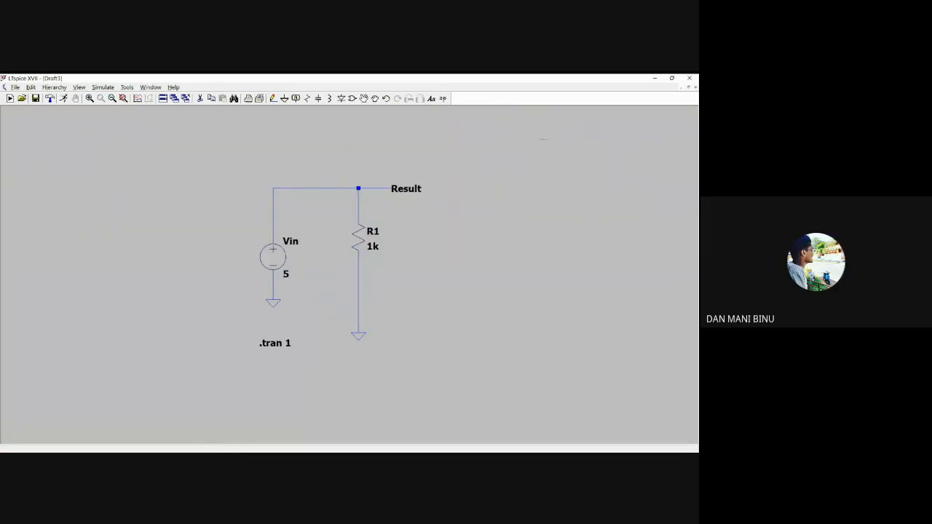
left_click(689, 87)
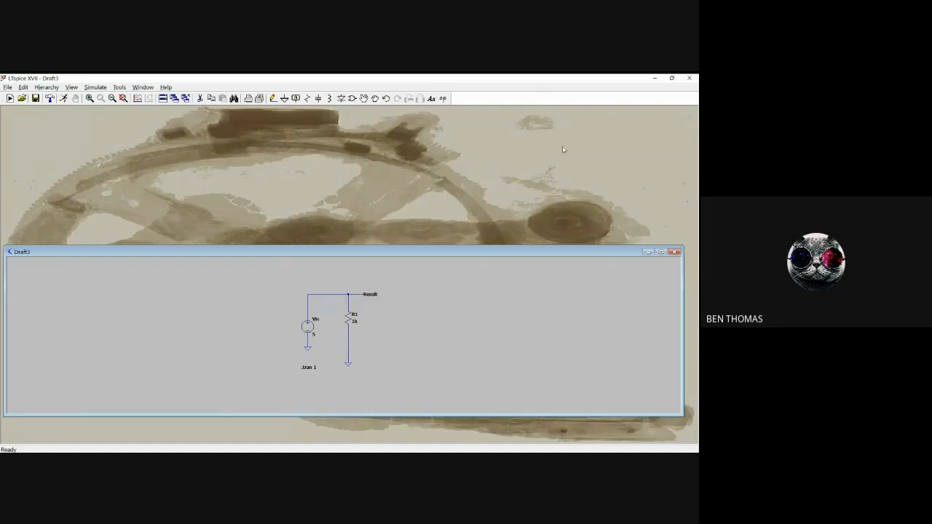
left_click(660, 252)
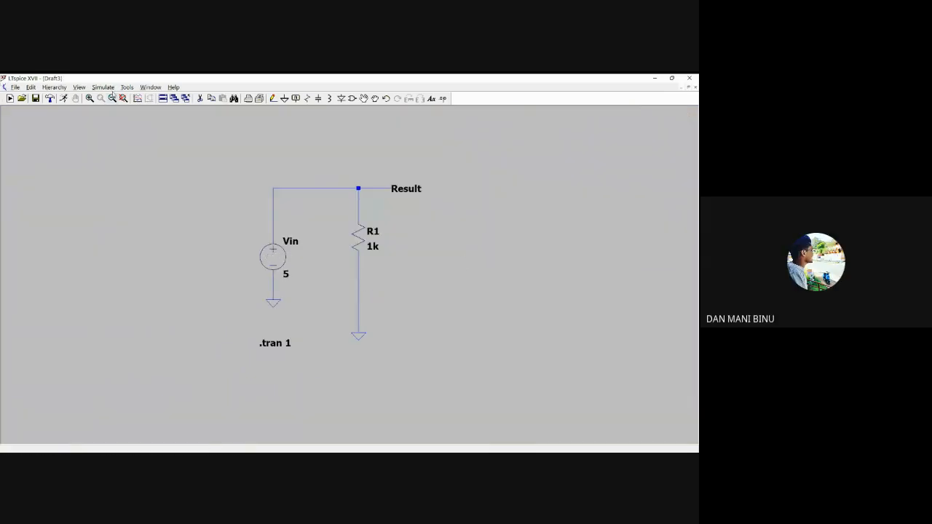
left_click(103, 87)
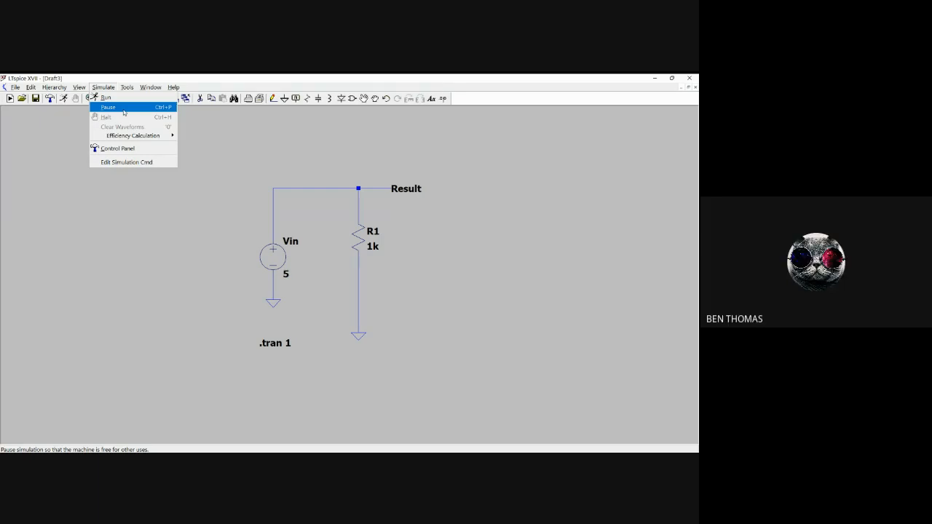
mouse_move(127, 87)
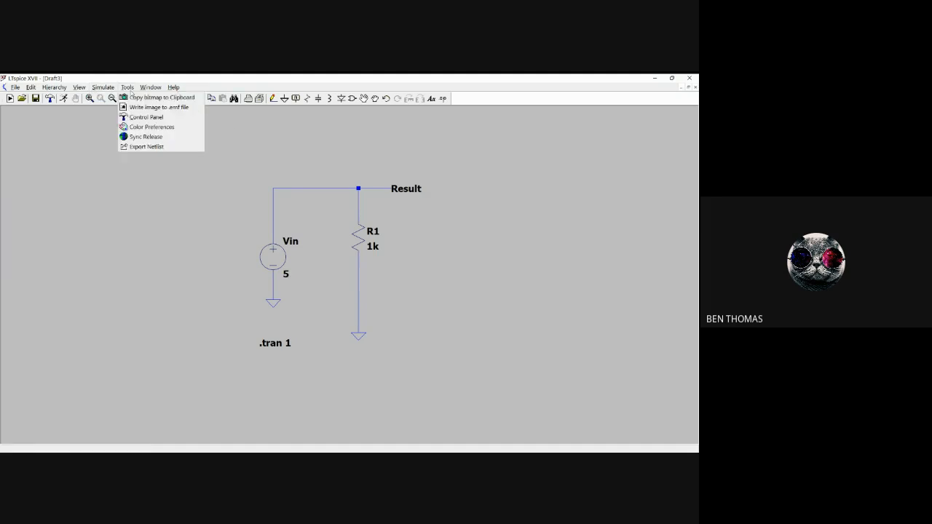
left_click(283, 183)
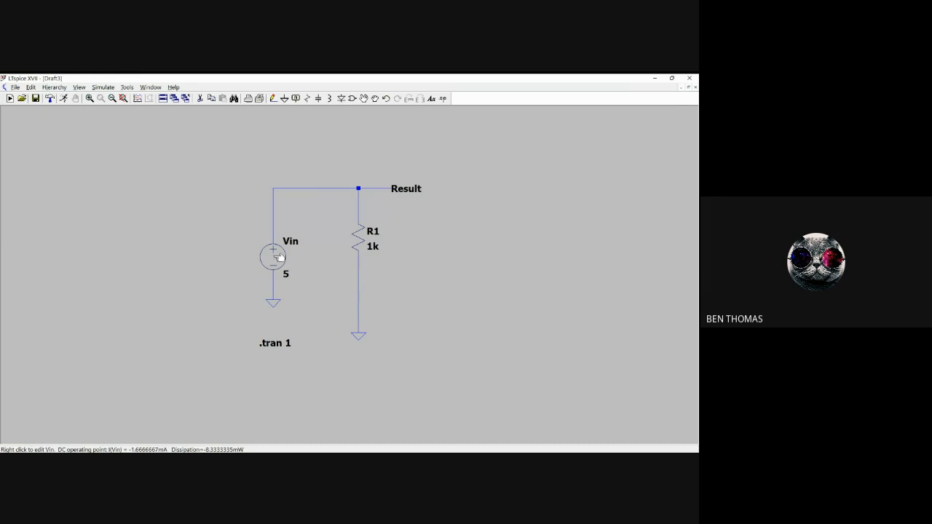
- Open the advanced settings of voltage source Vin and choose the SINE function
right_click(280, 257)
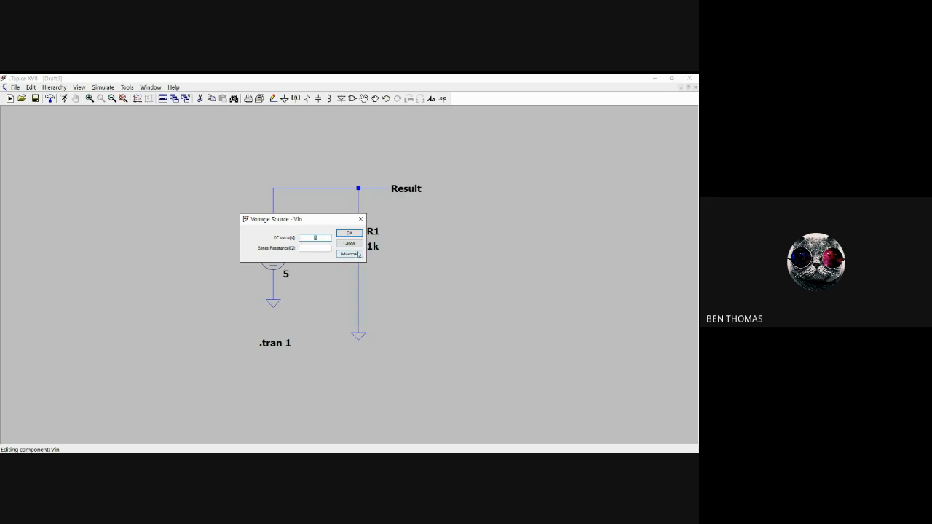
left_click(353, 256)
left_click_drag(298, 162, 364, 193)
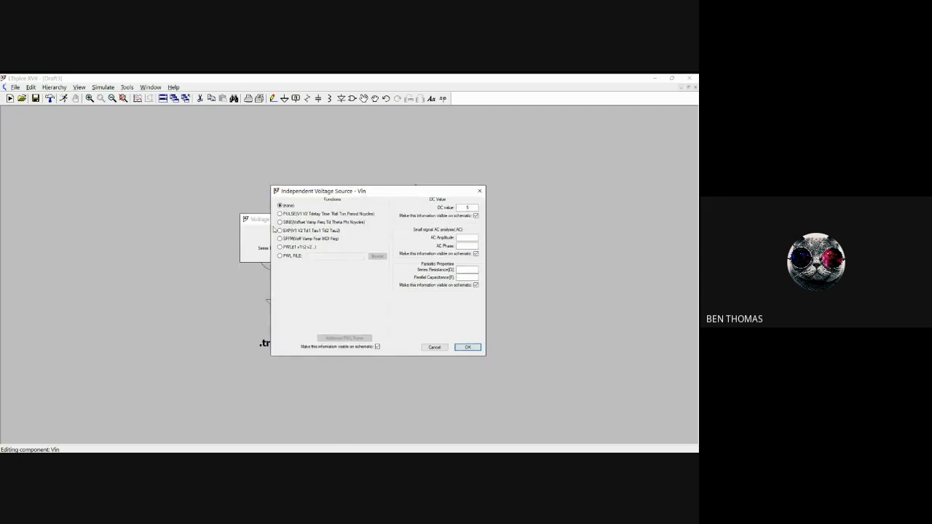
left_click_drag(347, 192, 354, 175)
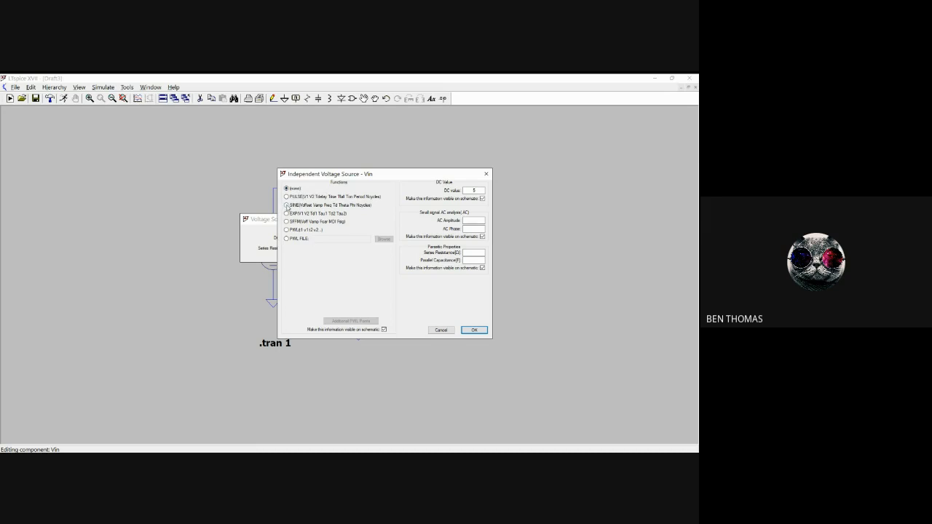
left_click(287, 205)
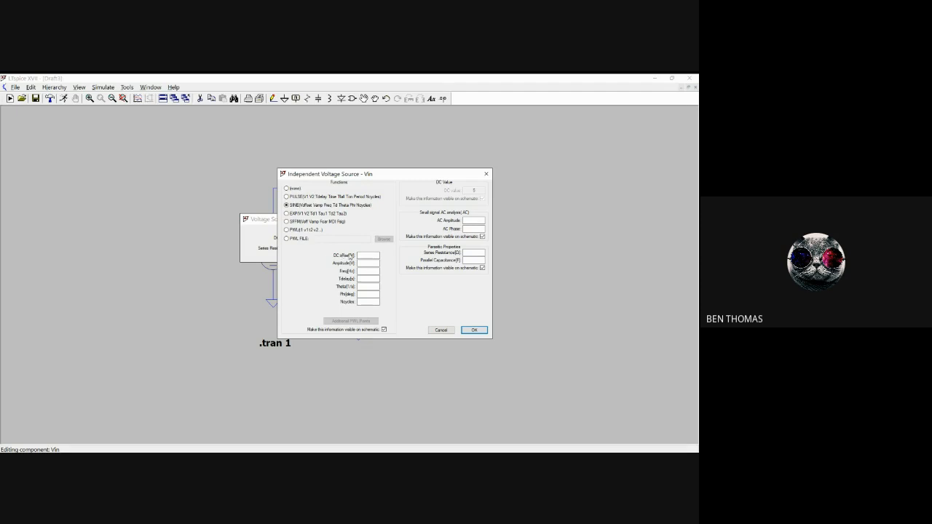
- Set Vin's sine wave to DC offset 0 V, amplitude 5 V, frequency 1k Hz and delay 0 s, and apply it
left_click(368, 255)
double_click(375, 255)
type("1")
key("Tab")
type("1k")
left_click(367, 279)
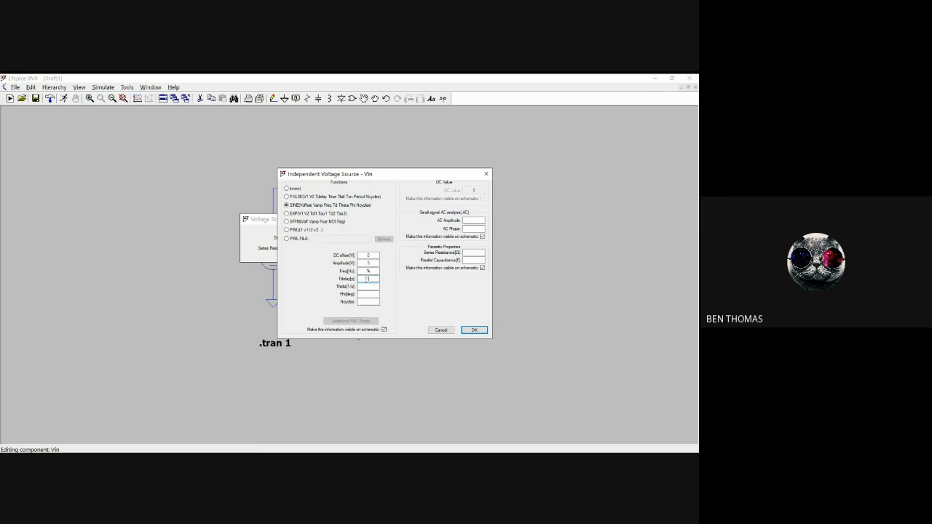
left_click(368, 279)
type("0")
left_click(467, 331)
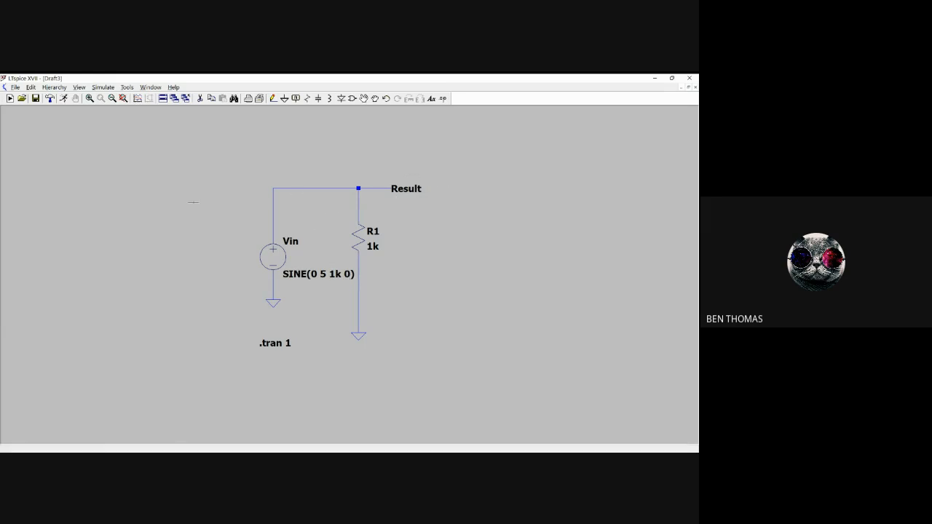
- Restore the schematic window, run the 1 s transient simulation and plot the voltage at the Result node
left_click(688, 87)
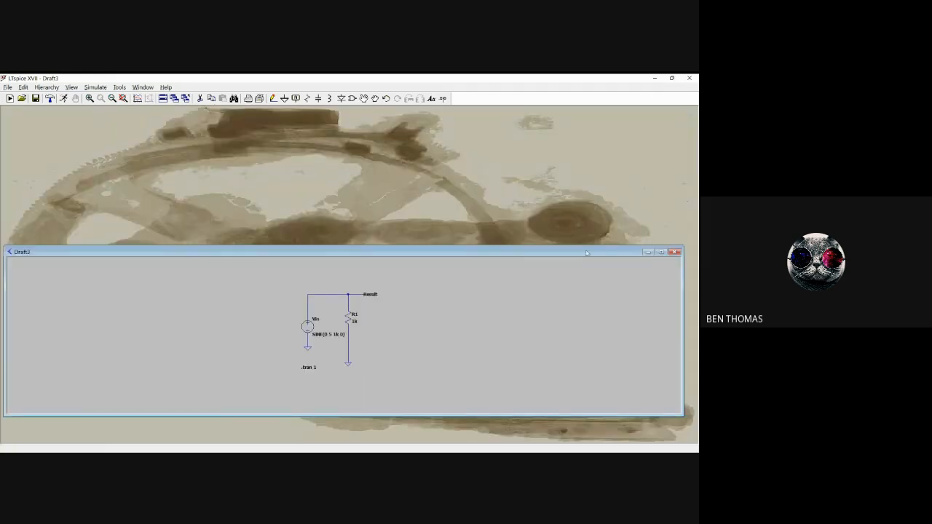
scroll(291, 310, "up", 3)
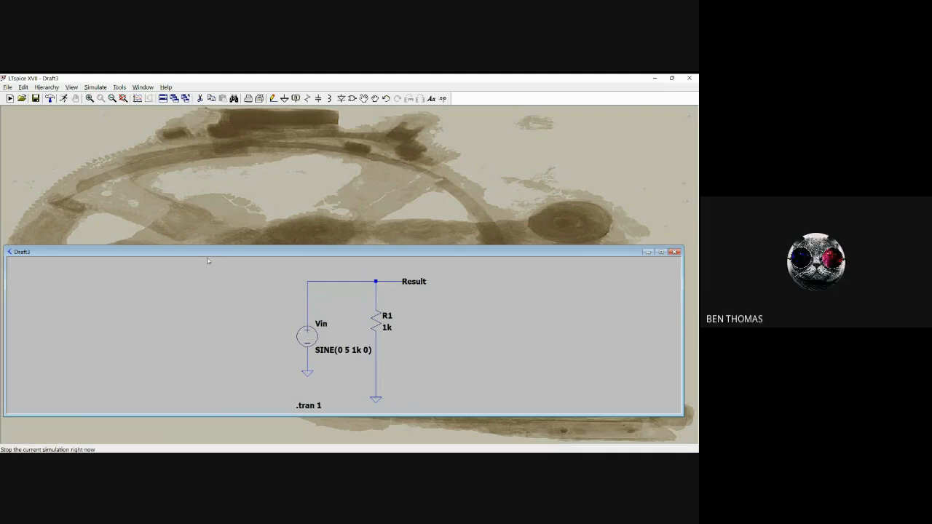
left_click(10, 98)
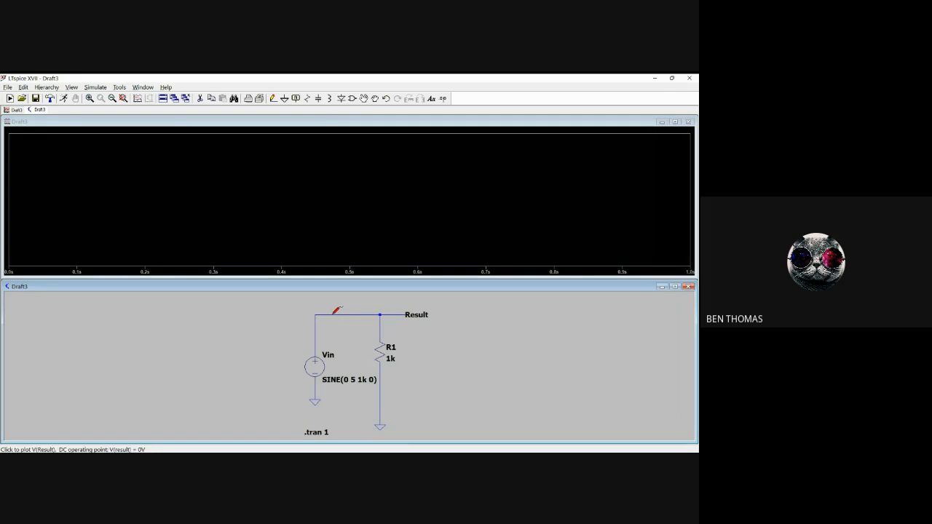
left_click(334, 313)
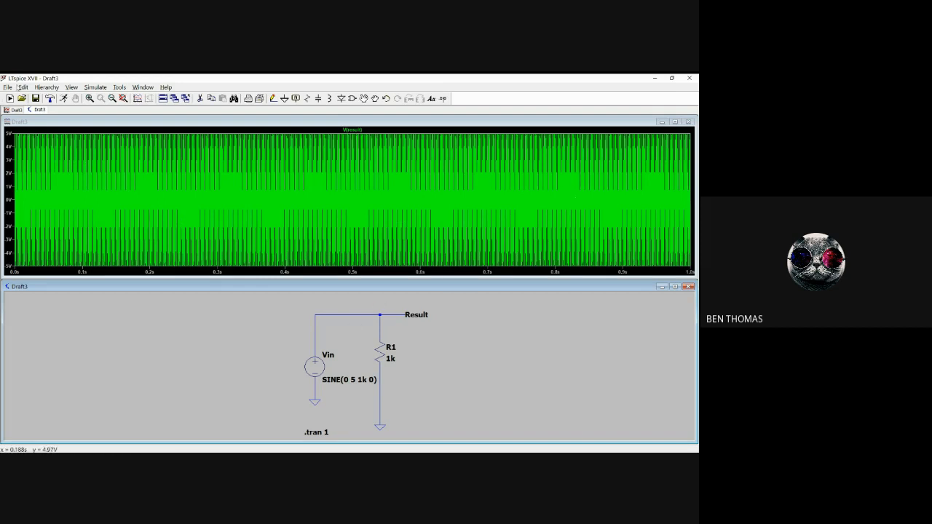
left_click(64, 98)
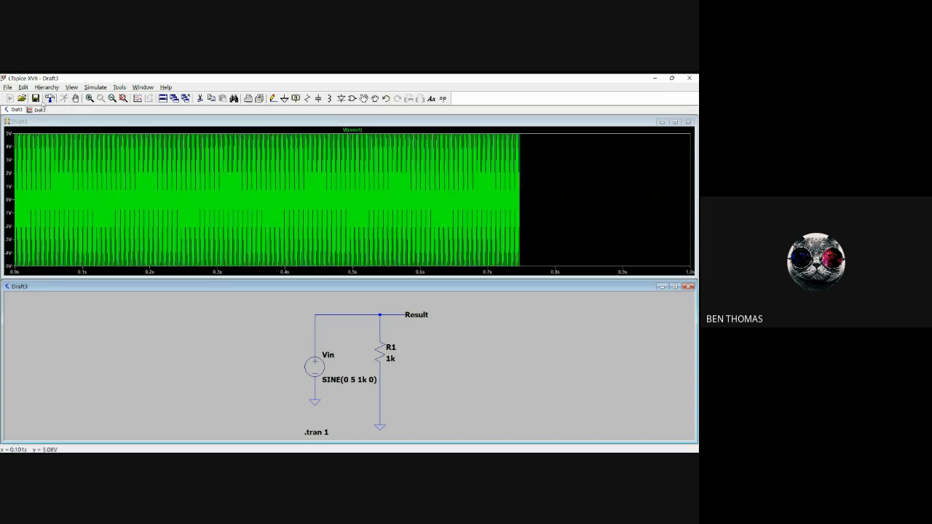
left_click(64, 98)
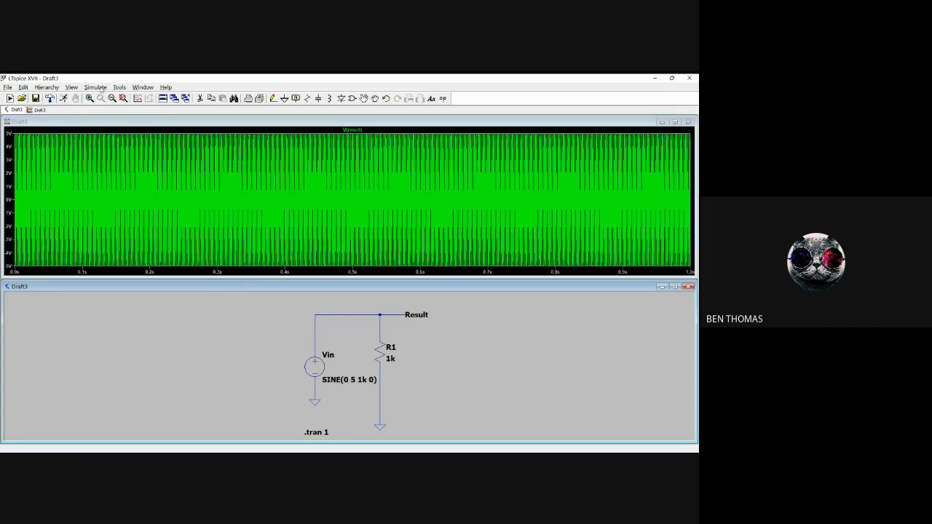
- Set the transient analysis stop time to 1m and rerun the simulation
left_click(103, 88)
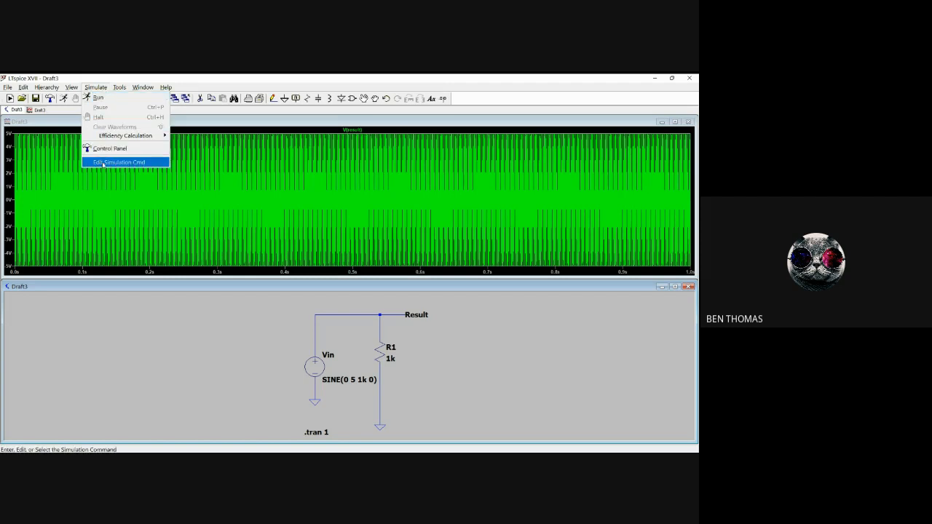
left_click(103, 162)
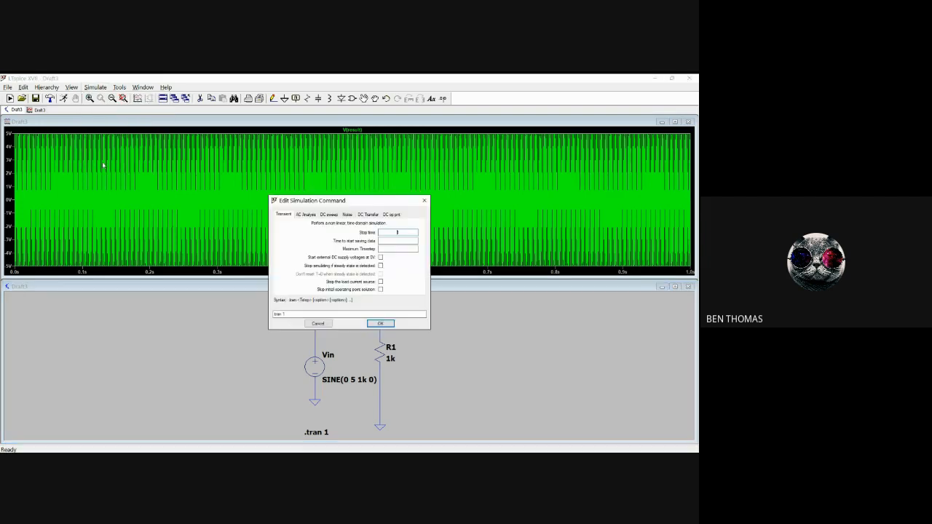
left_click_drag(316, 203, 335, 195)
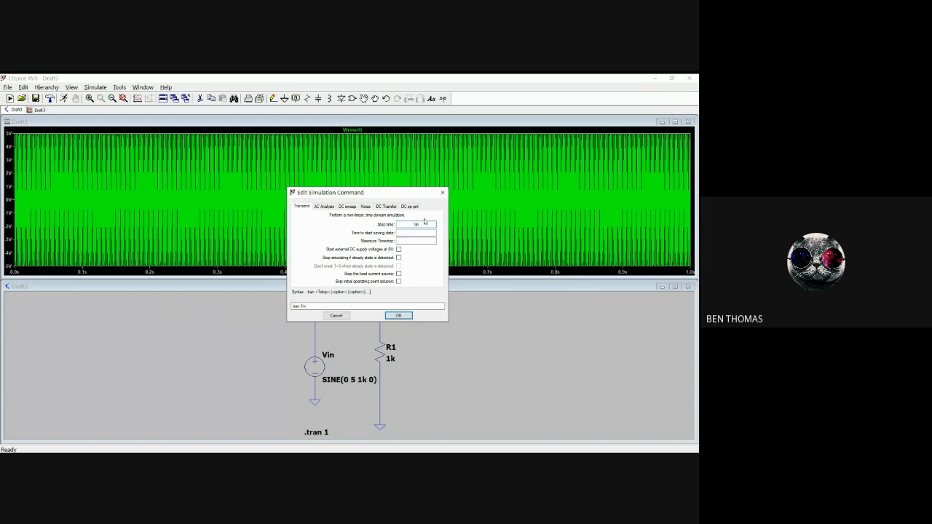
left_click(398, 316)
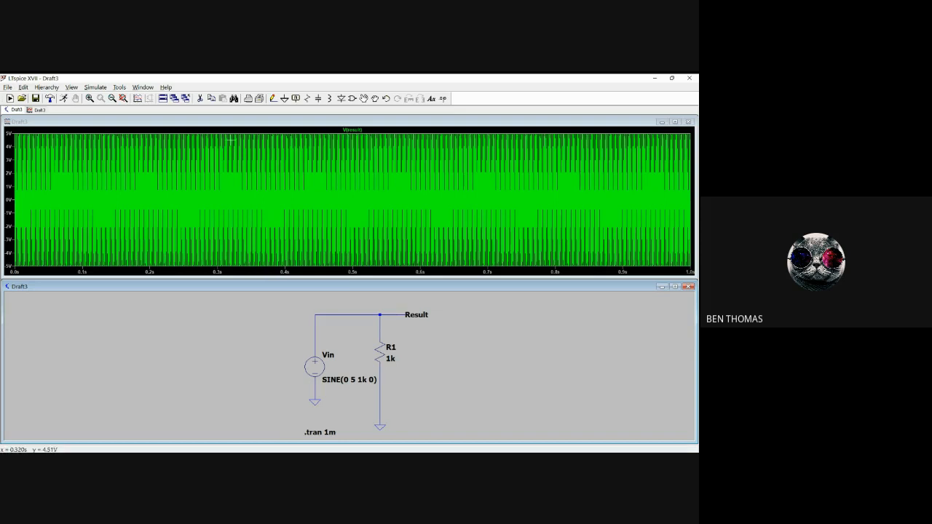
left_click(63, 99)
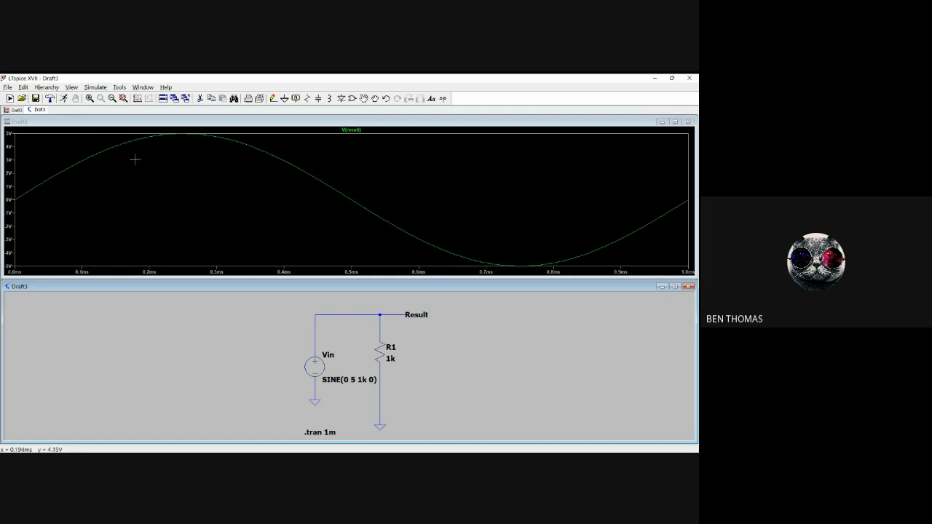
left_click(64, 99)
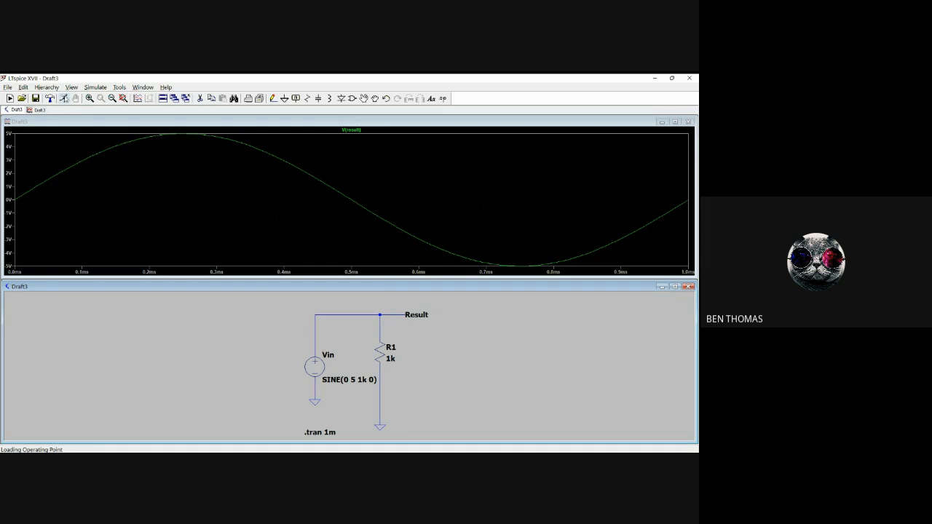
- Set the transient analysis stop time to 10m and rerun the simulation
left_click(95, 87)
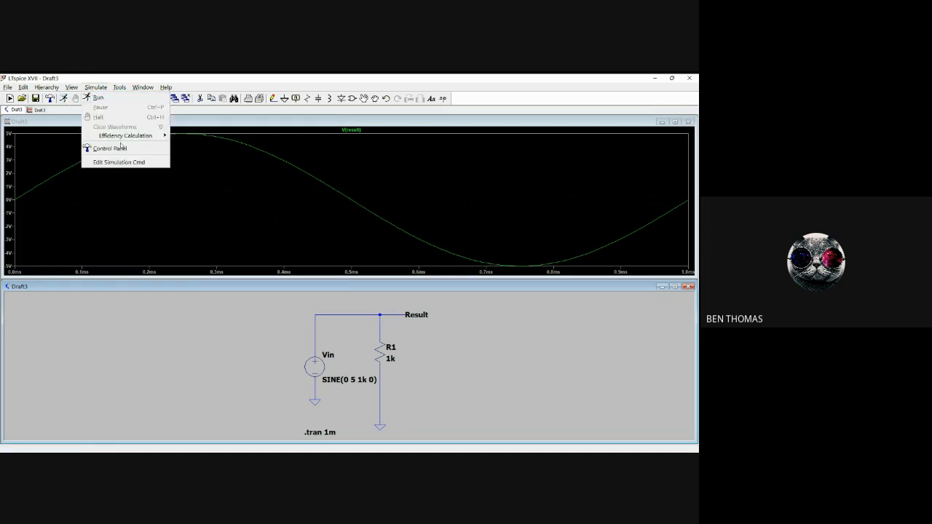
left_click(121, 159)
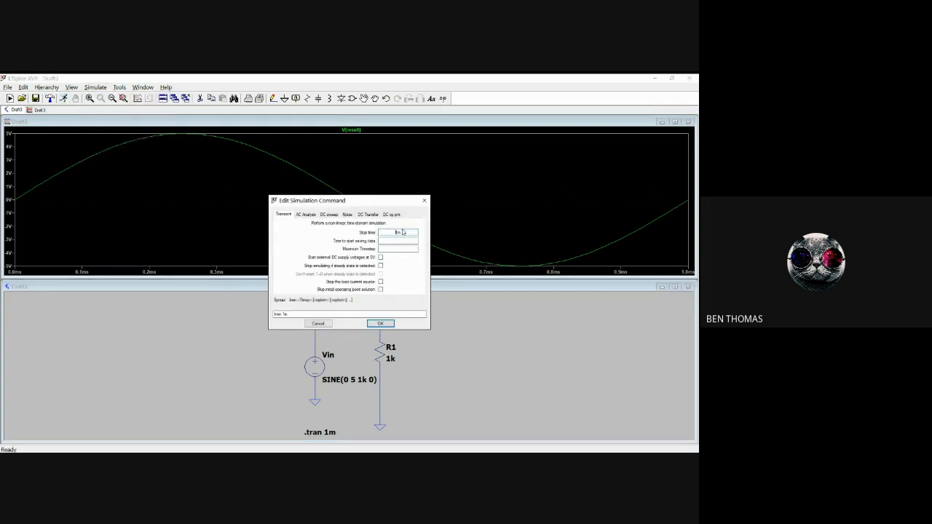
double_click(403, 231)
type("5m")
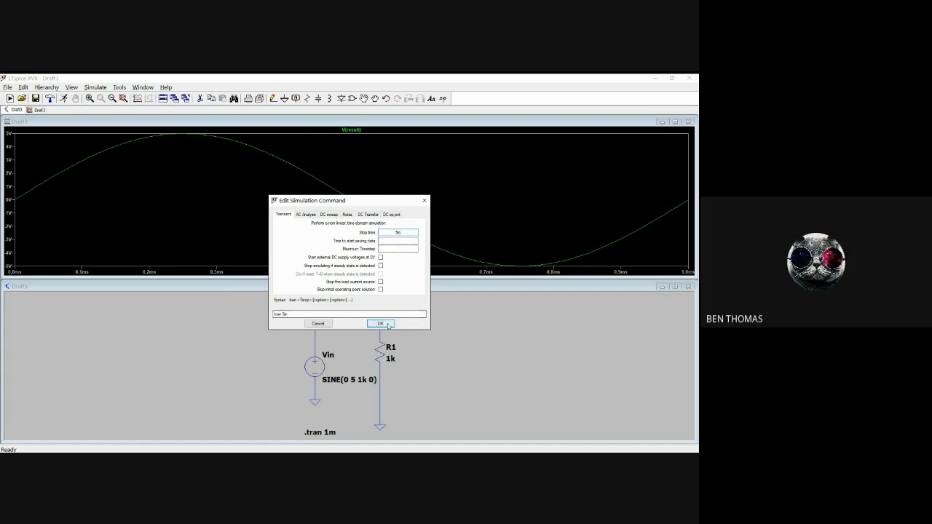
double_click(410, 231)
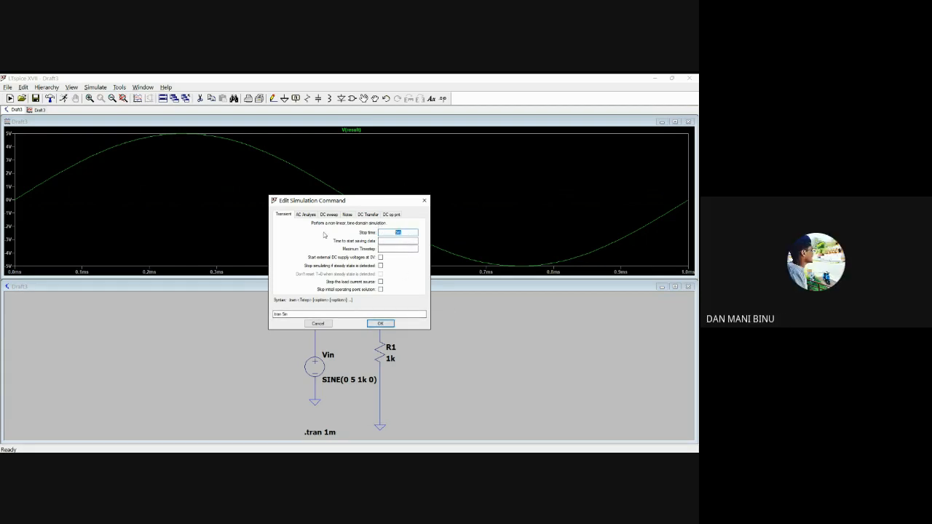
type("1")
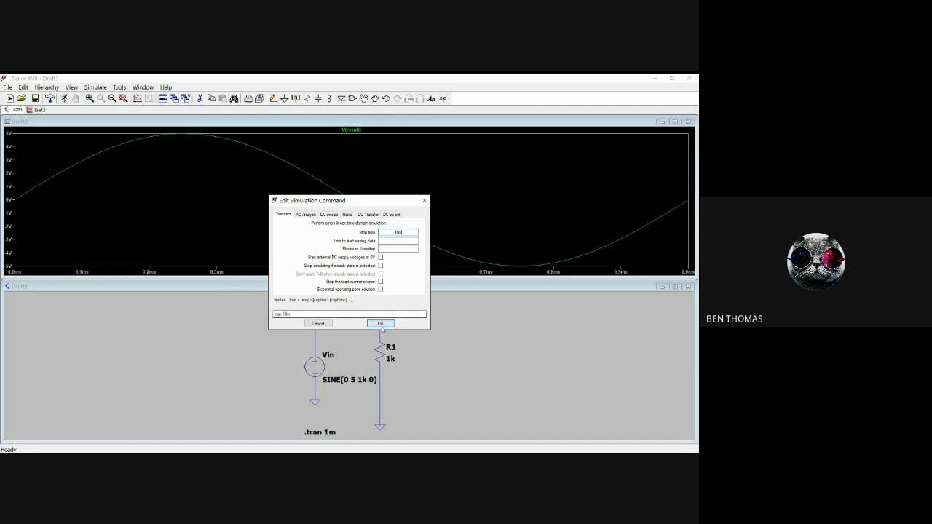
left_click(380, 324)
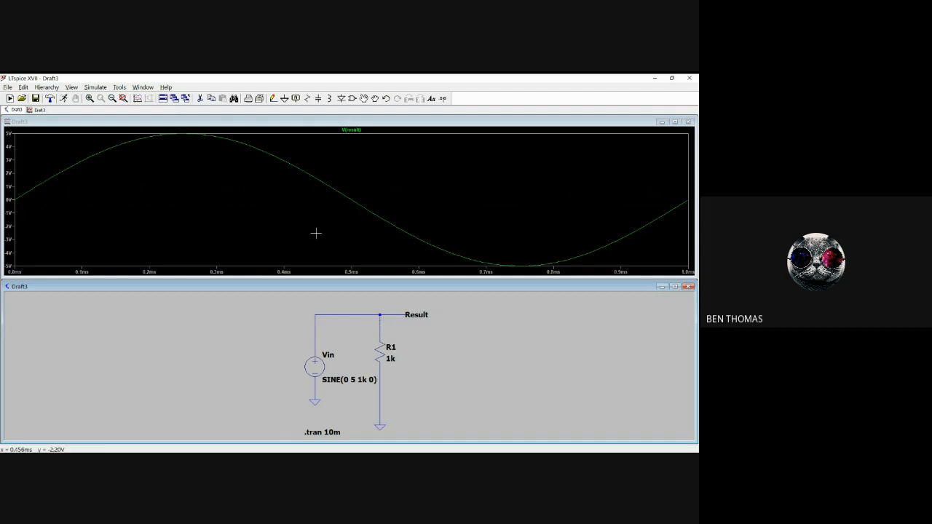
left_click(63, 99)
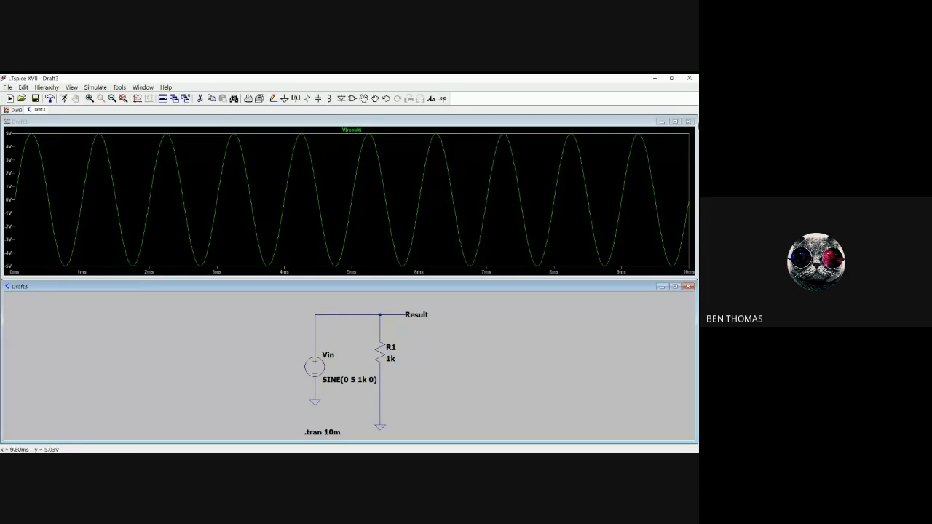
- Enlarge the waveform plot to examine the sine cycles at the Result node, and restore its size
left_click(675, 122)
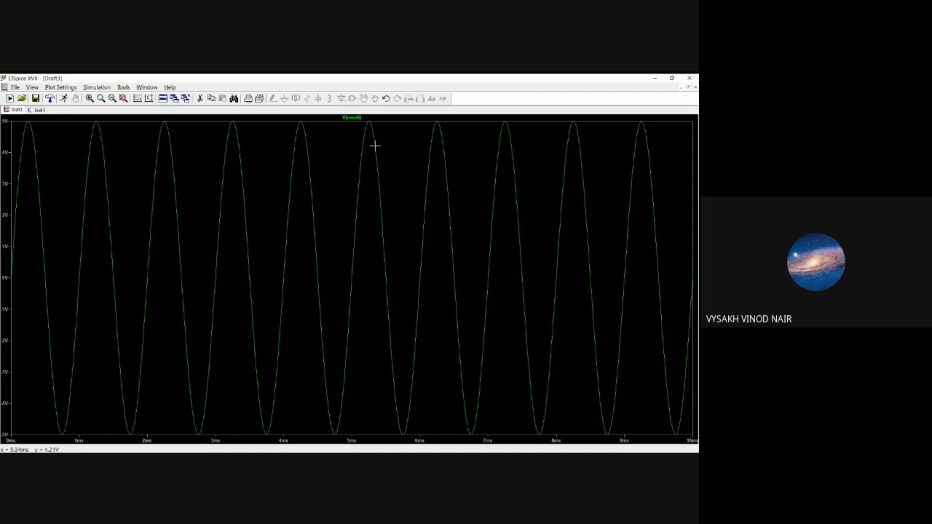
left_click(689, 88)
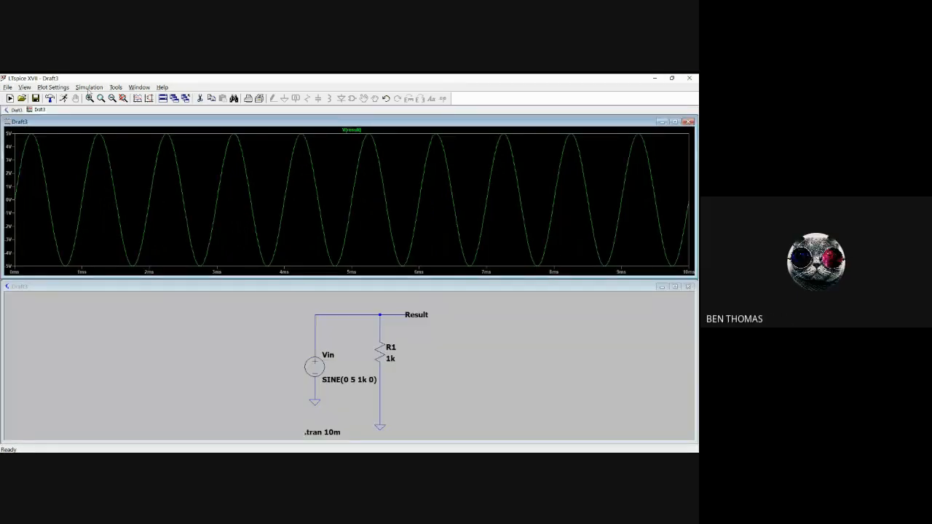
left_click(88, 87)
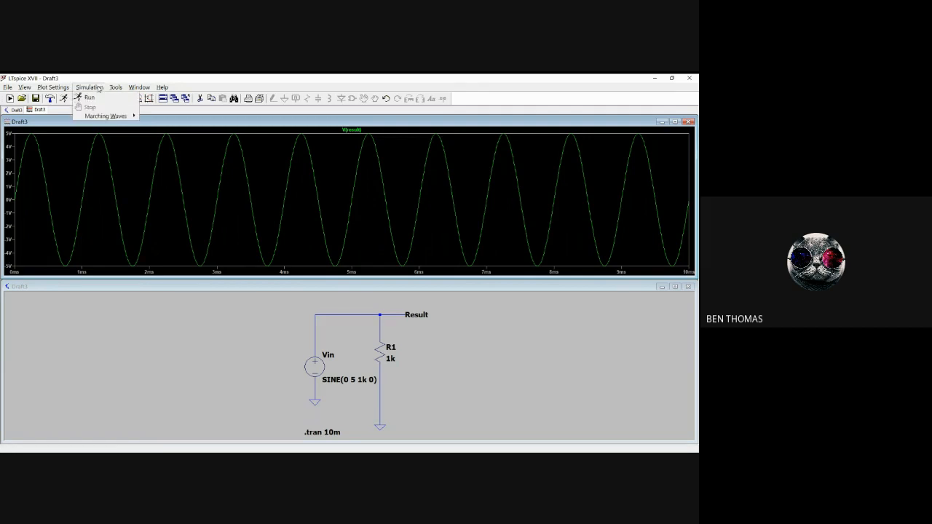
left_click(165, 217)
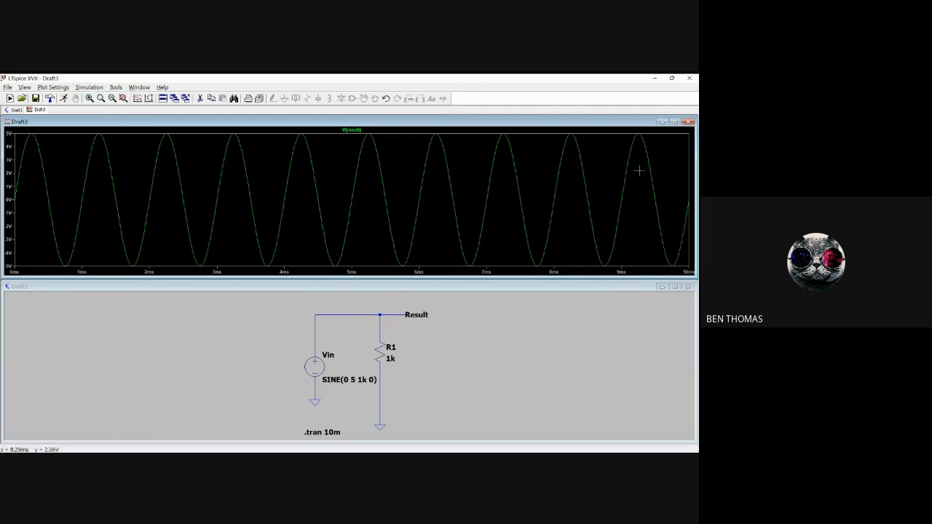
- Close the waveform window and set the transient analysis stop time to 5m
left_click(687, 126)
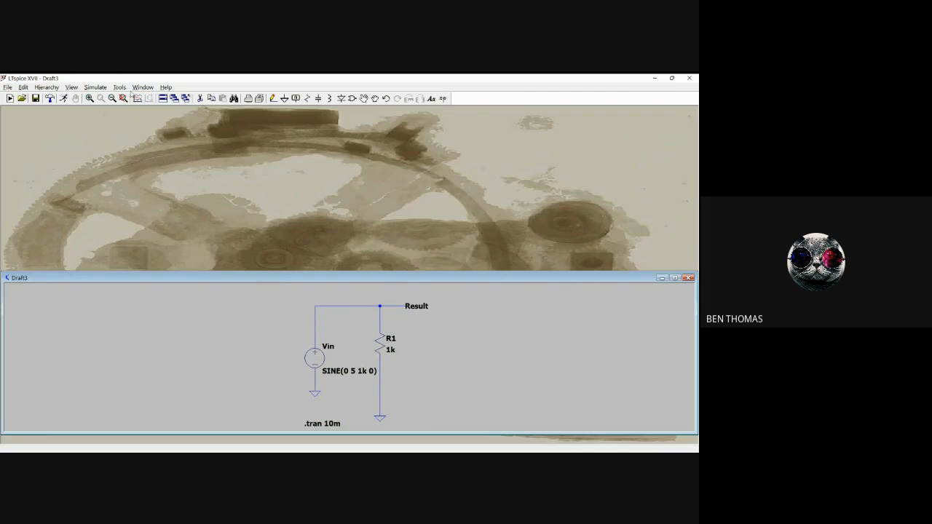
left_click(96, 88)
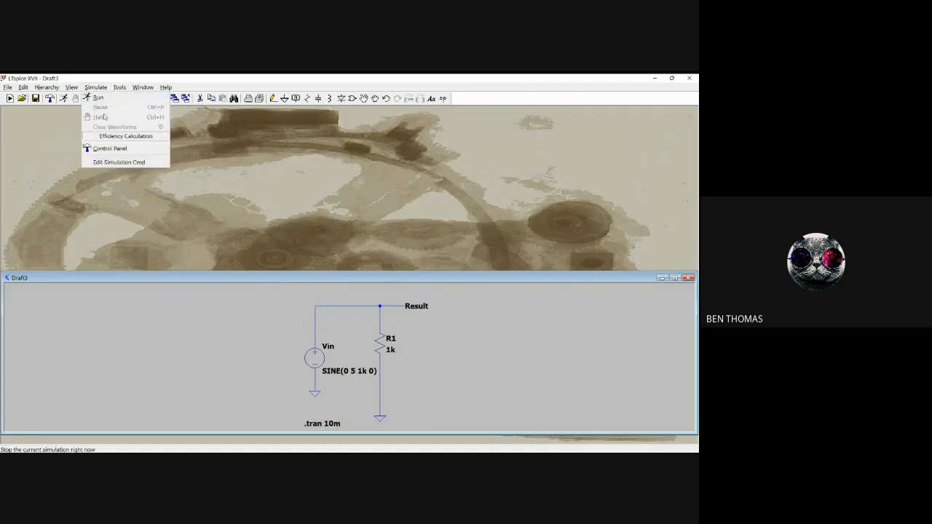
left_click(130, 164)
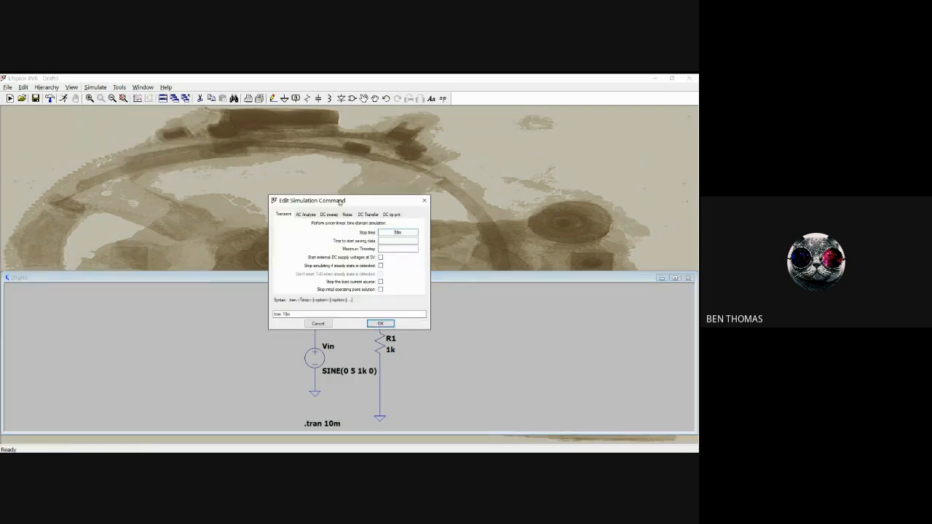
left_click_drag(340, 202, 332, 176)
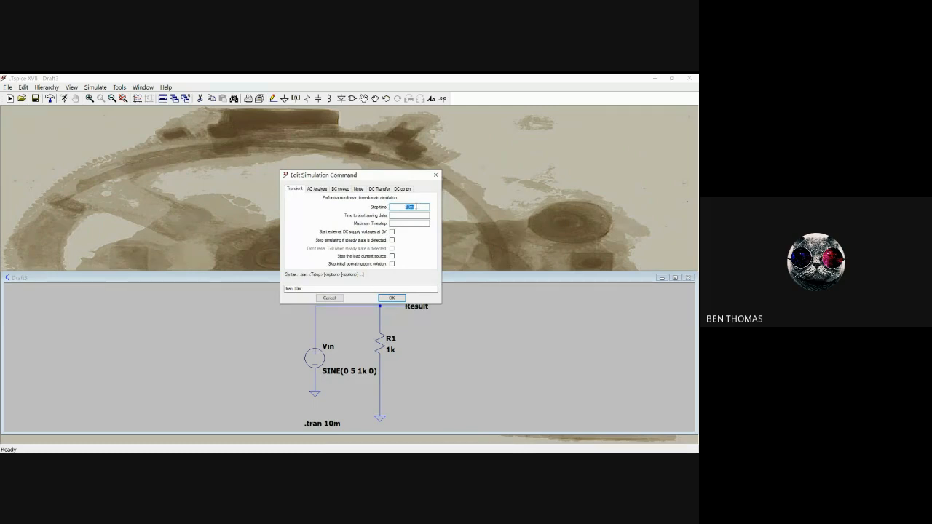
key("BackSpace")
left_click(392, 298)
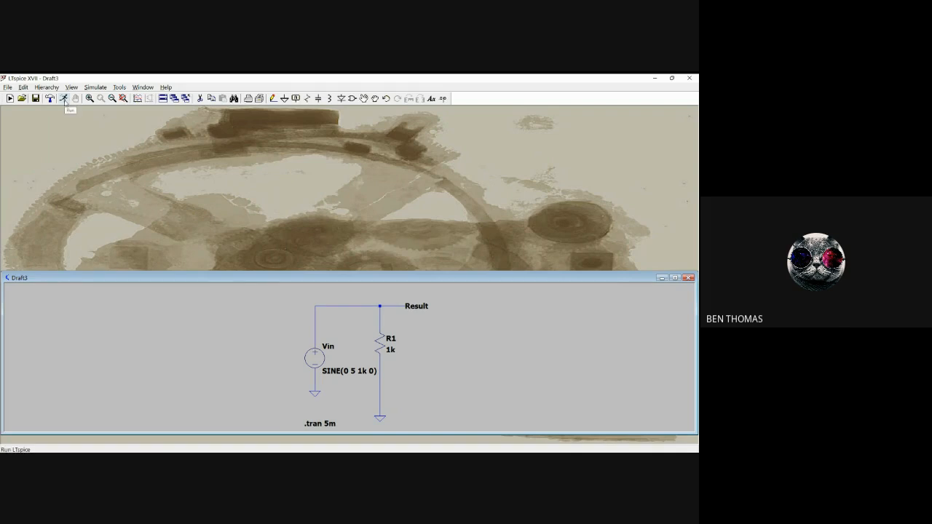
- Run the 5 ms transient simulation and plot the voltage at the Result node
left_click(64, 99)
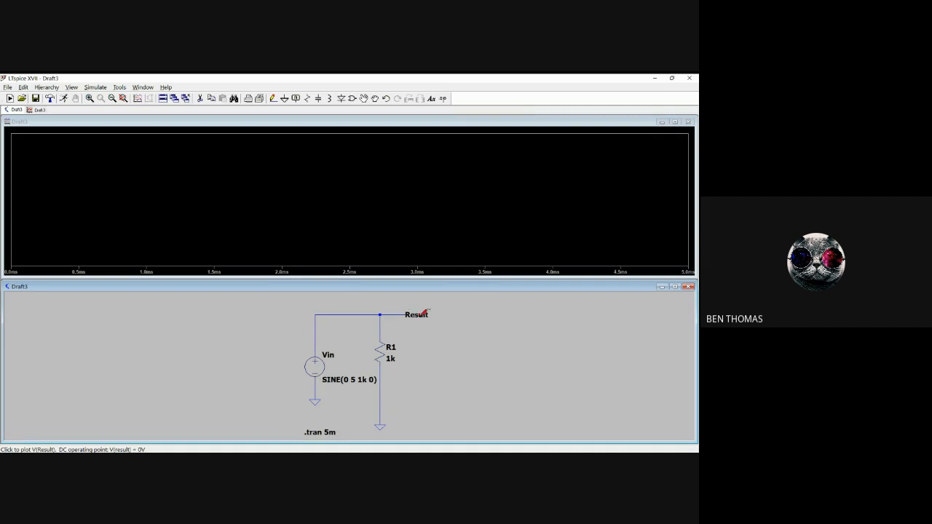
left_click(425, 314)
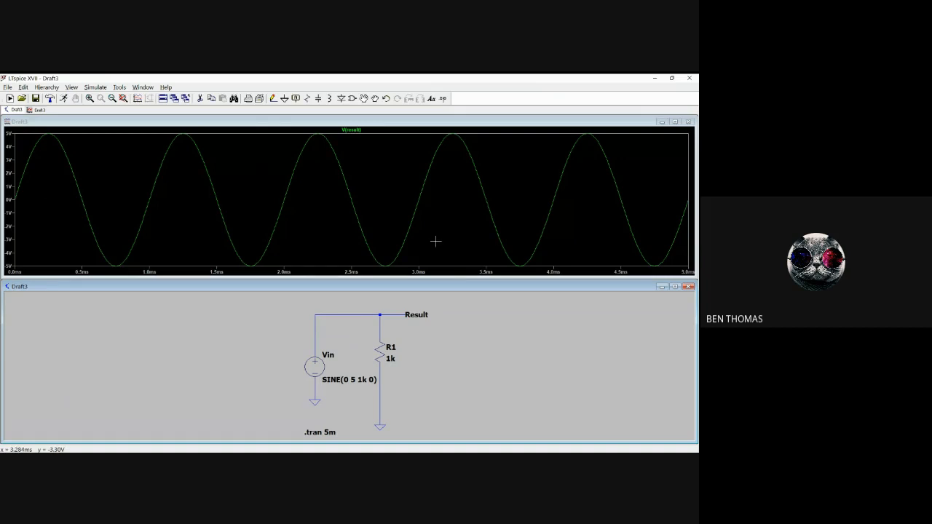
right_click(340, 383)
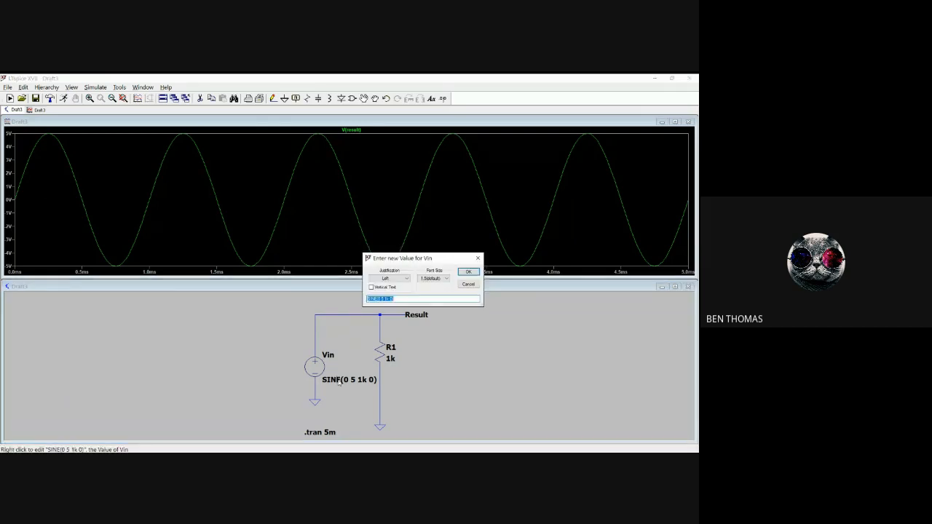
left_click(478, 259)
right_click(335, 380)
left_click(478, 258)
- Plot the current through Vin and remove that trace along with its cursor readout
left_click(316, 366)
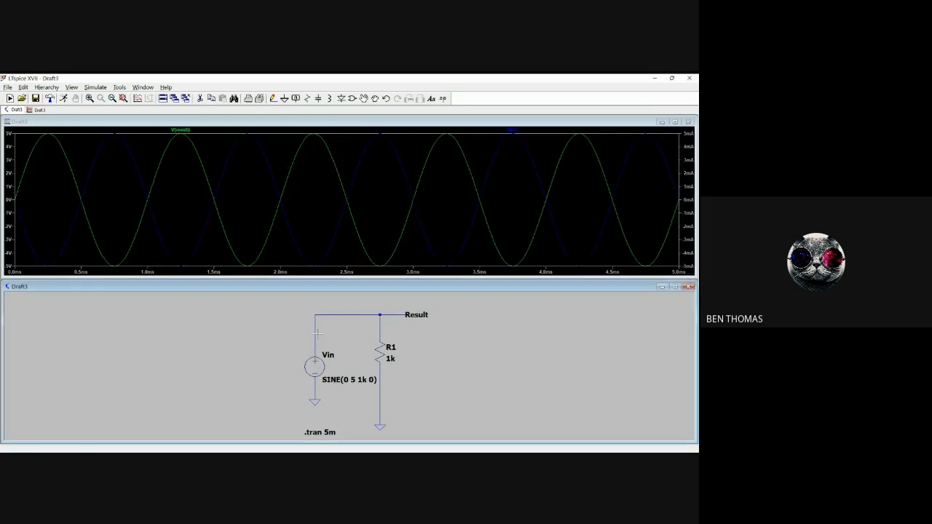
left_click(514, 131)
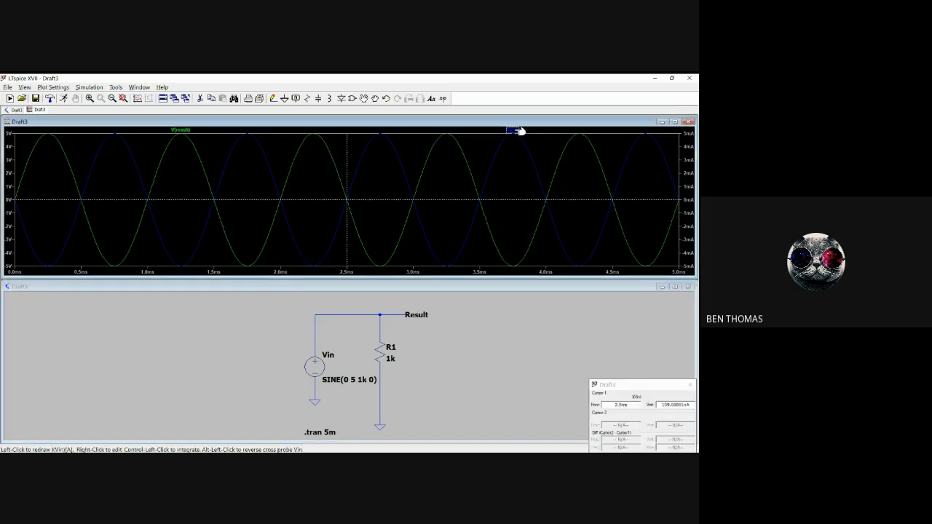
right_click(514, 133)
left_click(358, 323)
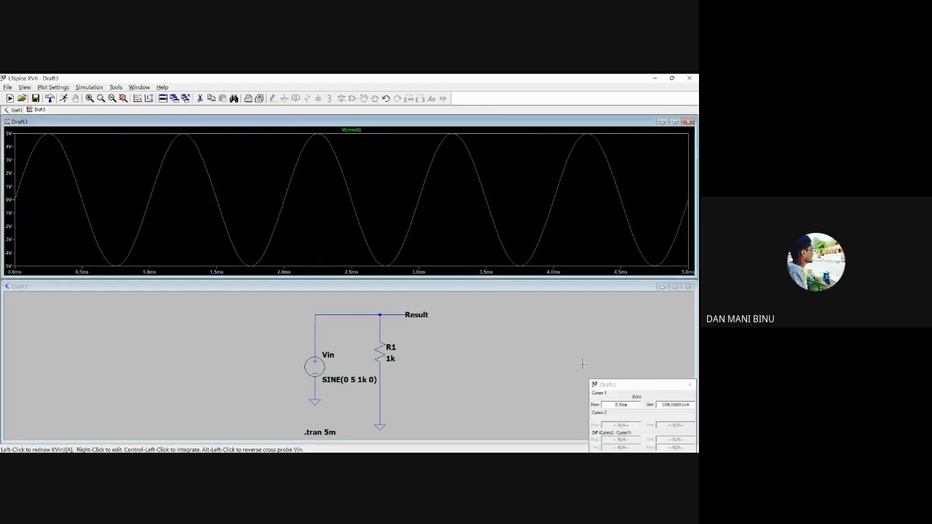
left_click(689, 385)
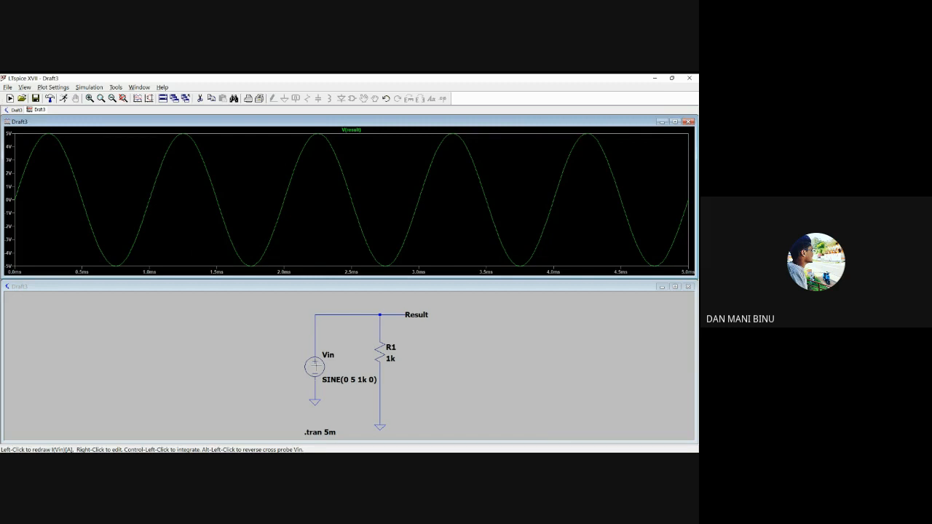
- Close the waveform window and set the DC offset of the Vin sine source to 1 V
left_click(688, 122)
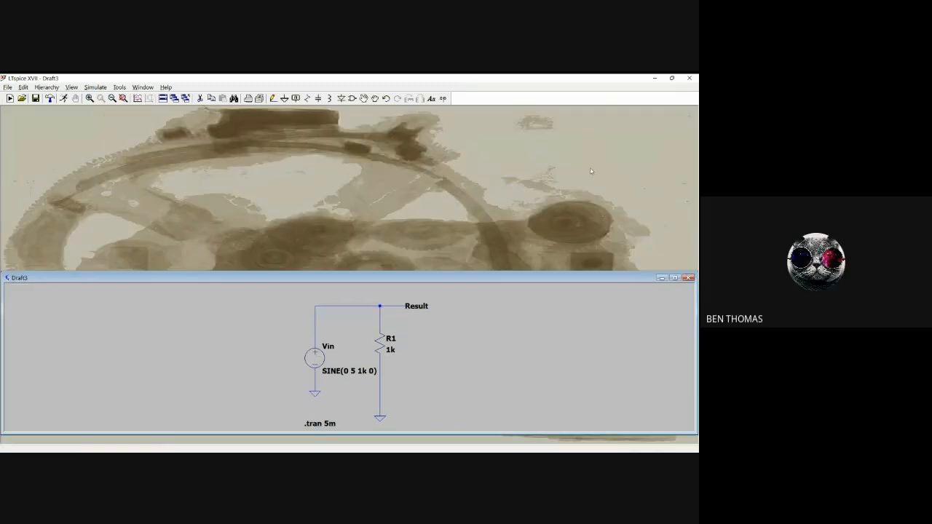
right_click(311, 360)
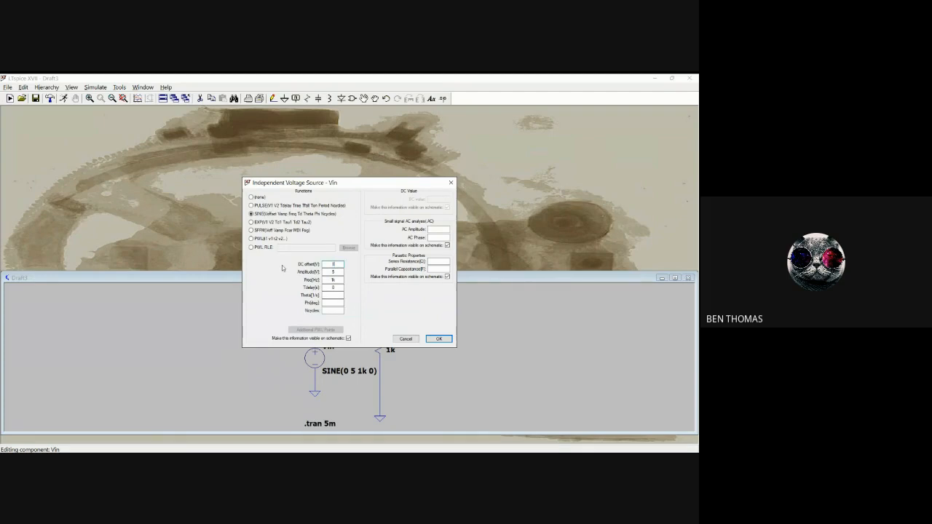
key("Return")
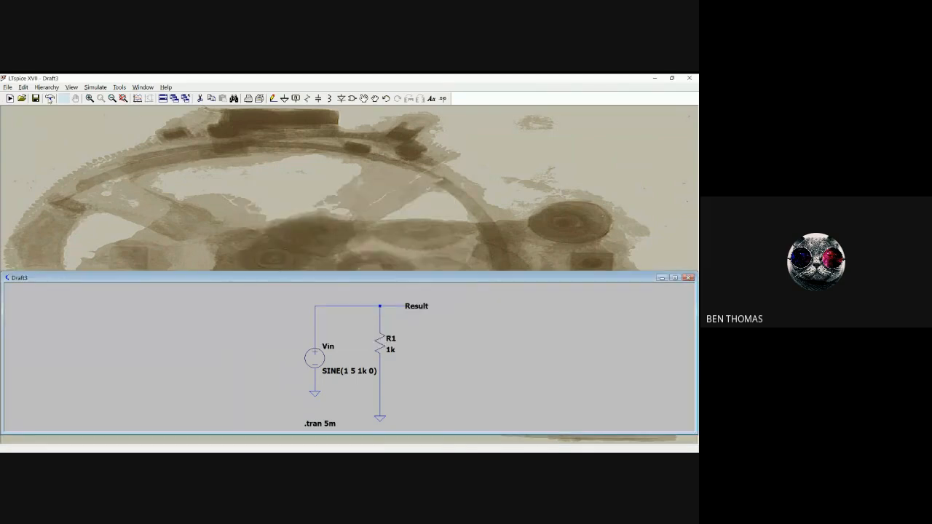
- Run the transient simulation, plot the voltage at the Result node, and check the horizontal axis settings
left_click(64, 98)
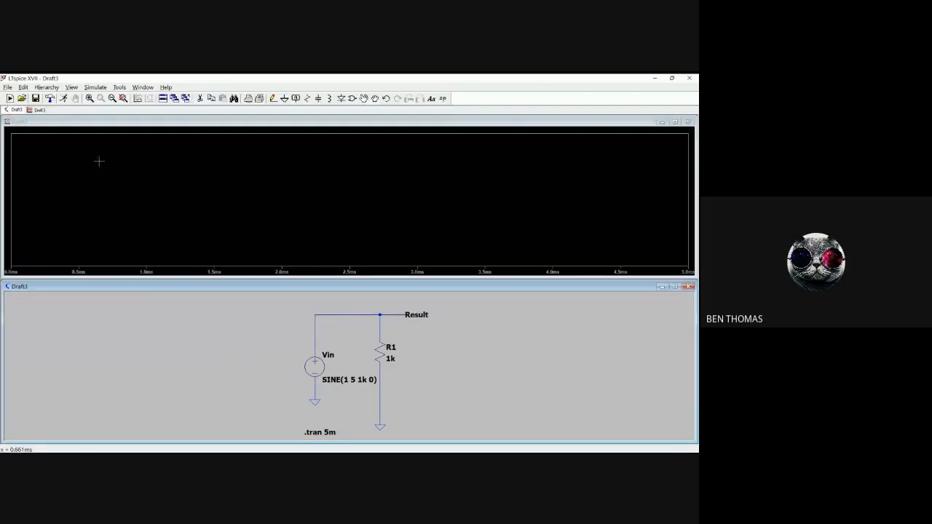
left_click(414, 314)
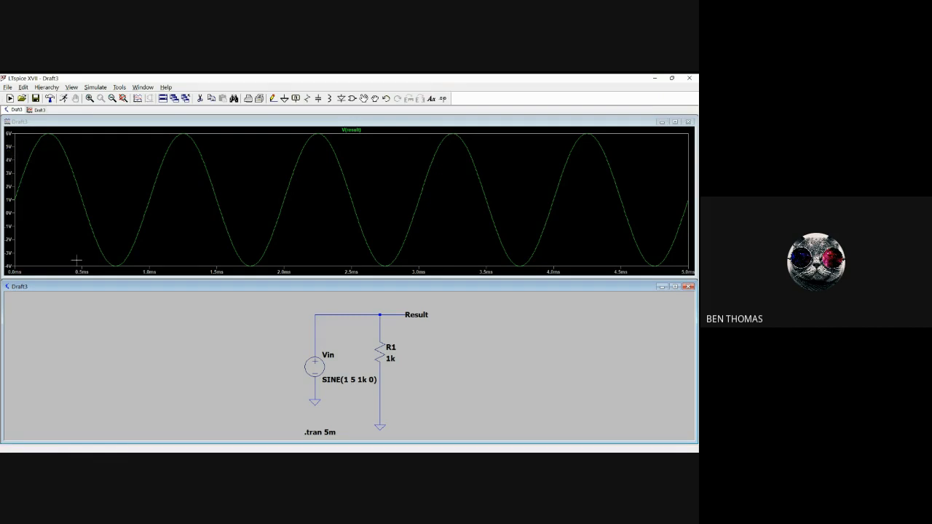
right_click(298, 271)
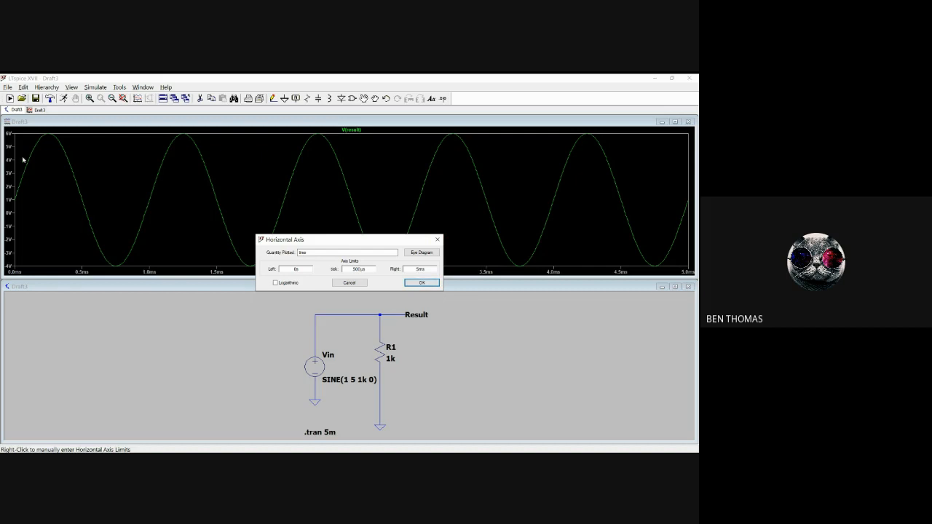
left_click(423, 283)
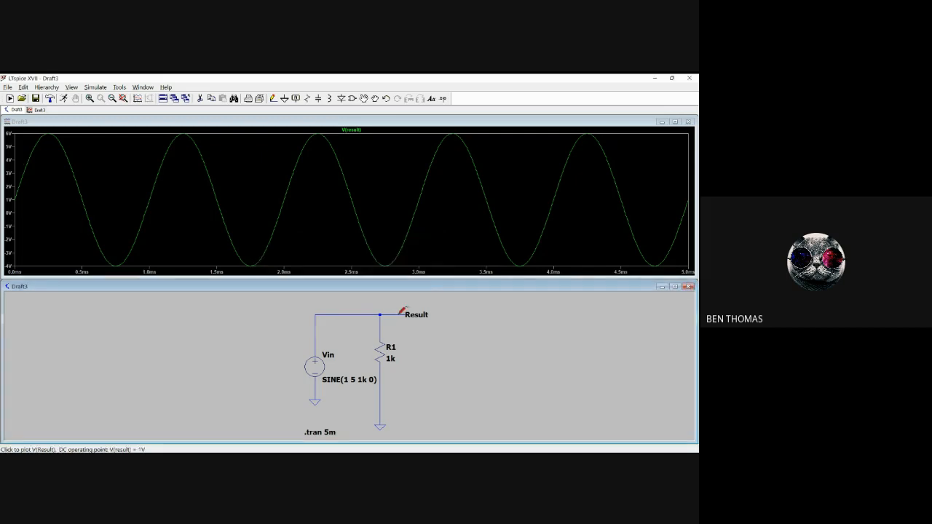
scroll(397, 319, "up", 2)
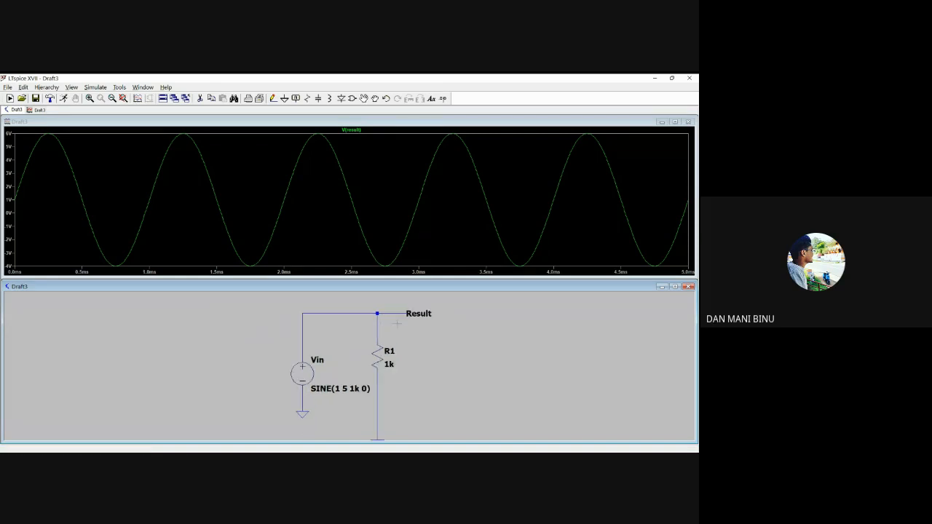
scroll(397, 319, "up", 3)
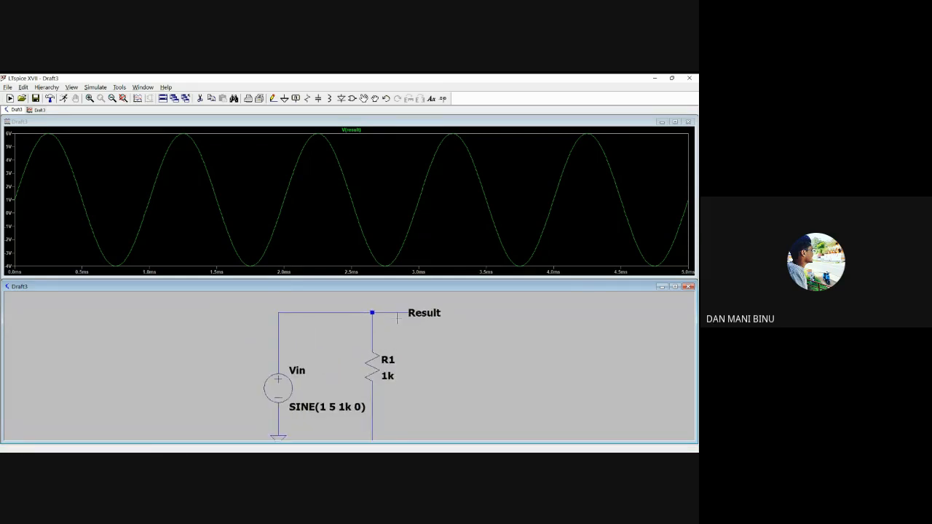
scroll(397, 318, "down", 4)
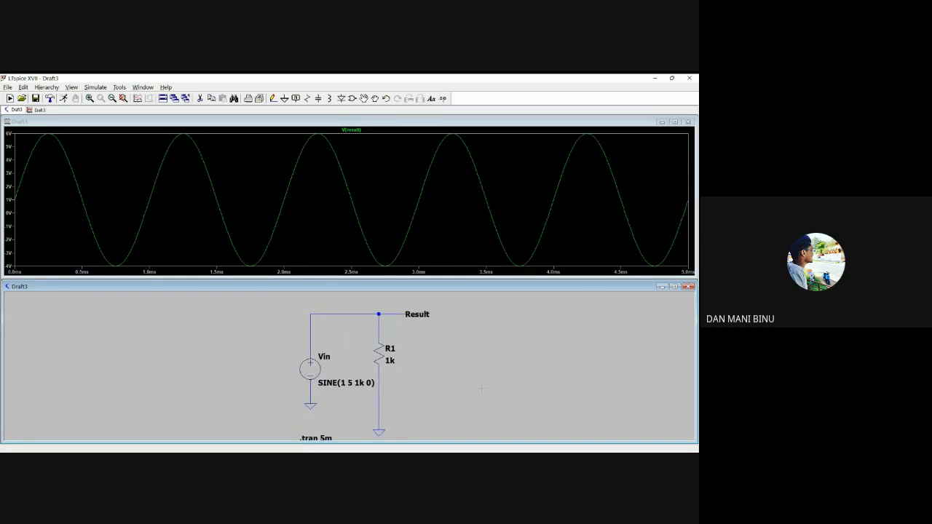
left_click(618, 123)
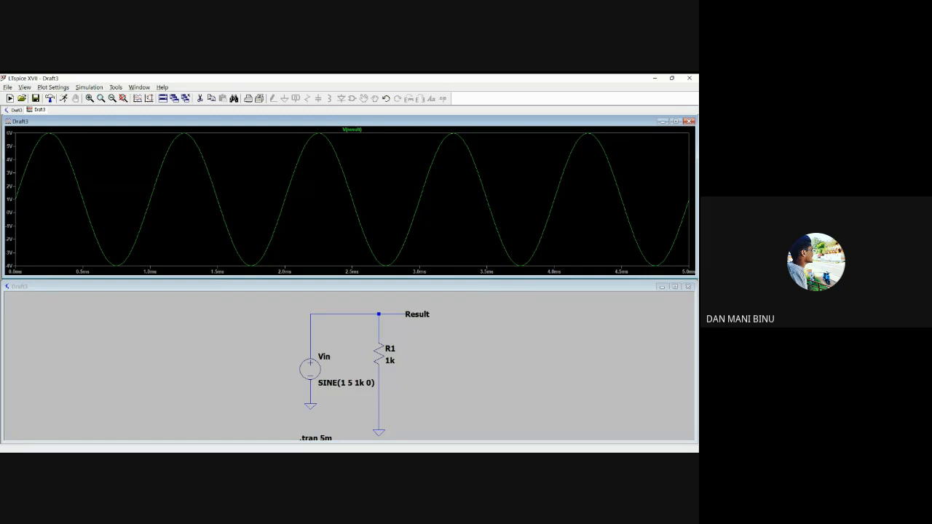
key("alt+Tab")
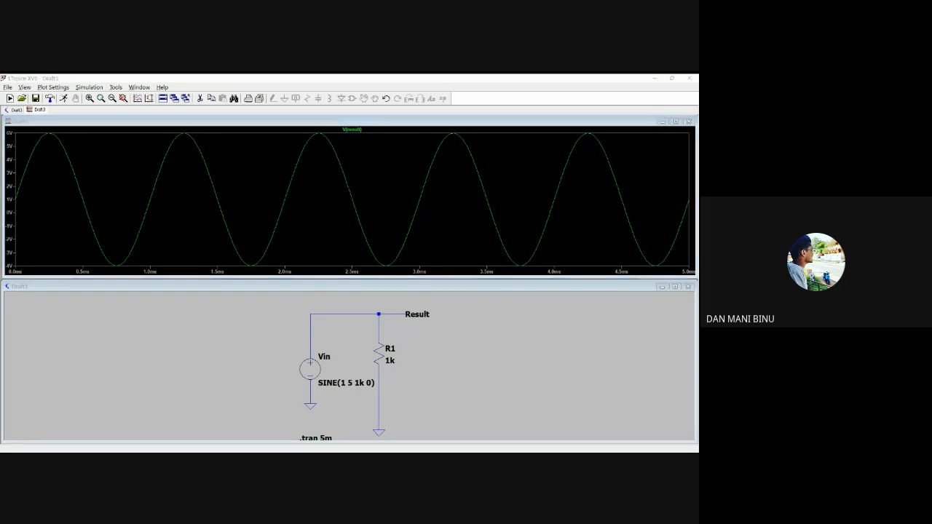
key("alt+Tab")
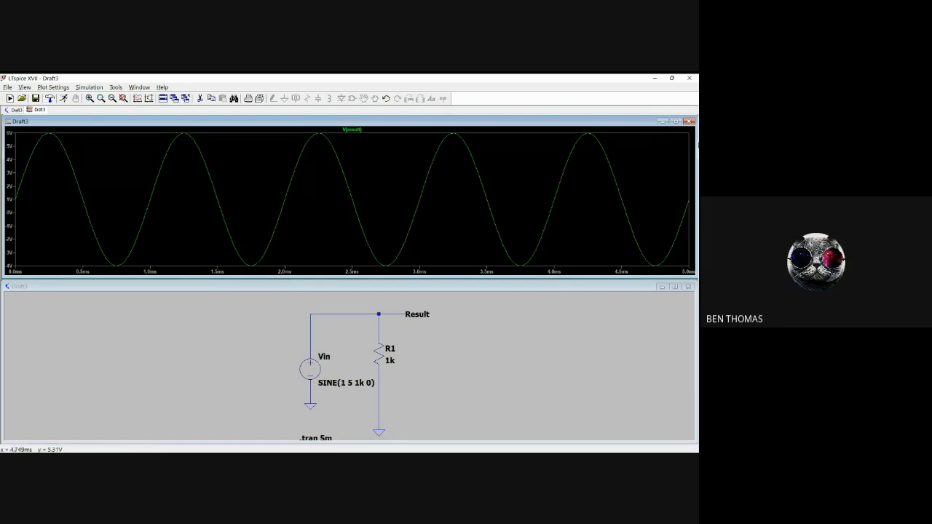
- Close the waveform window, maximize the schematic, and switch the Vin source function to PULSE
left_click(689, 121)
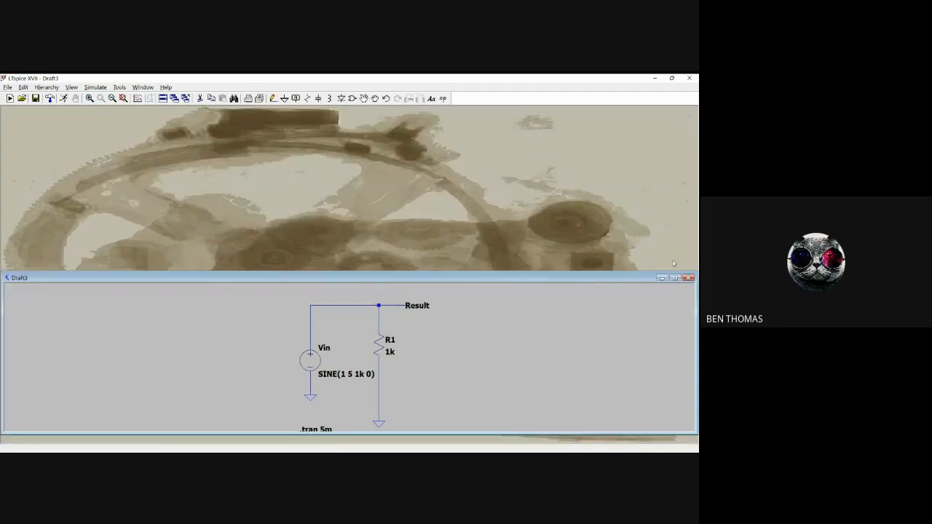
left_click(675, 286)
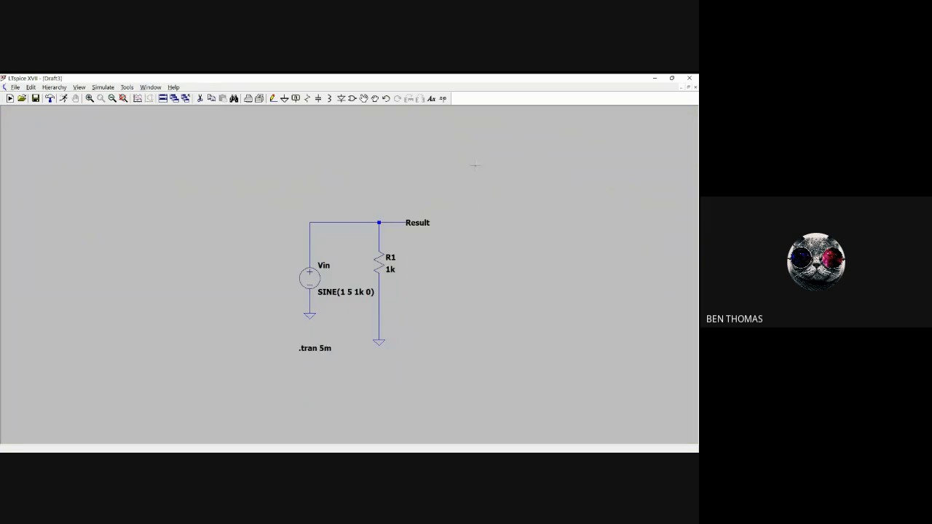
right_click(317, 279)
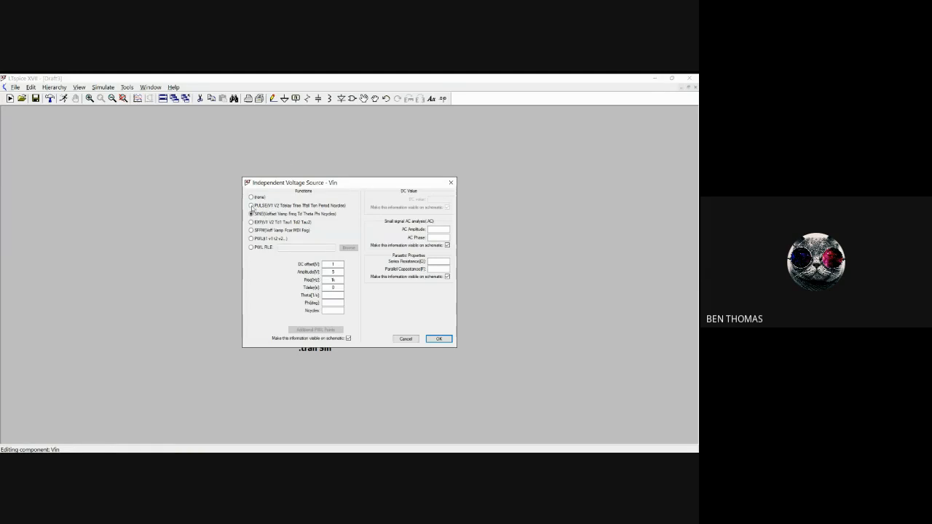
left_click(251, 206)
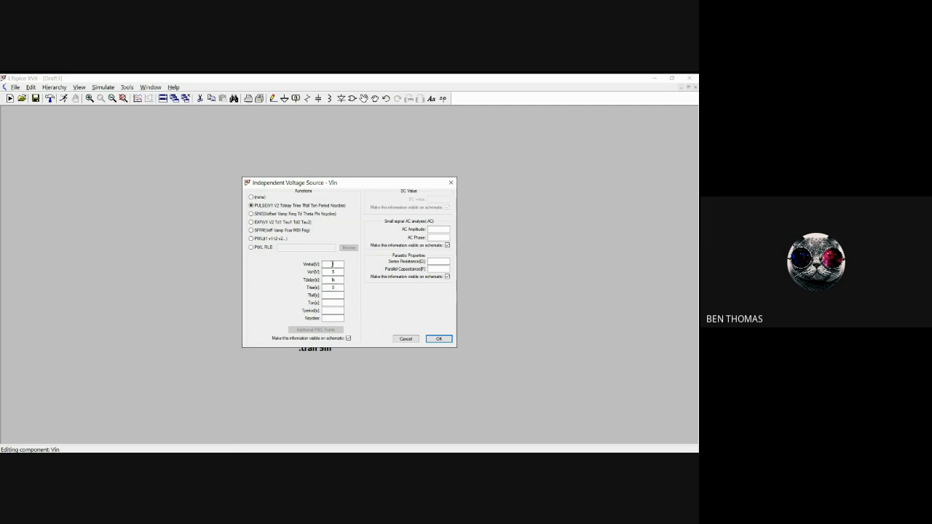
left_click(333, 264)
- Switch to the browser, examine square-wave pictures in the "square waveform" image results, and return to the LTspice source settings
key("alt+Tab")
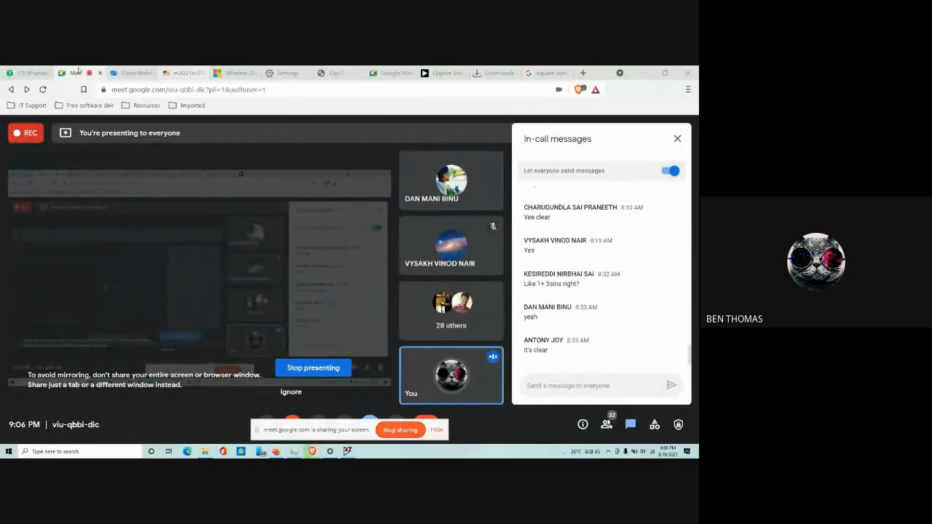
left_click(547, 73)
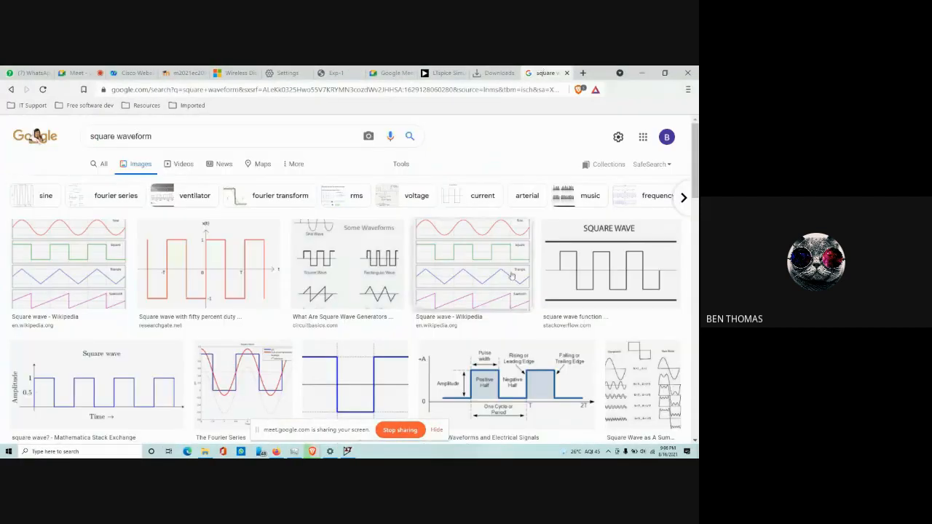
left_click(607, 274)
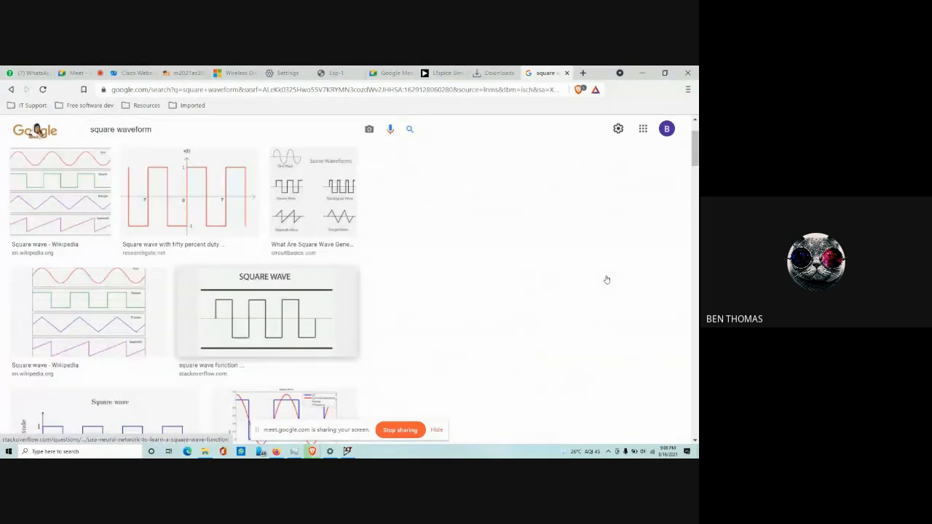
scroll(210, 230, "up", 1)
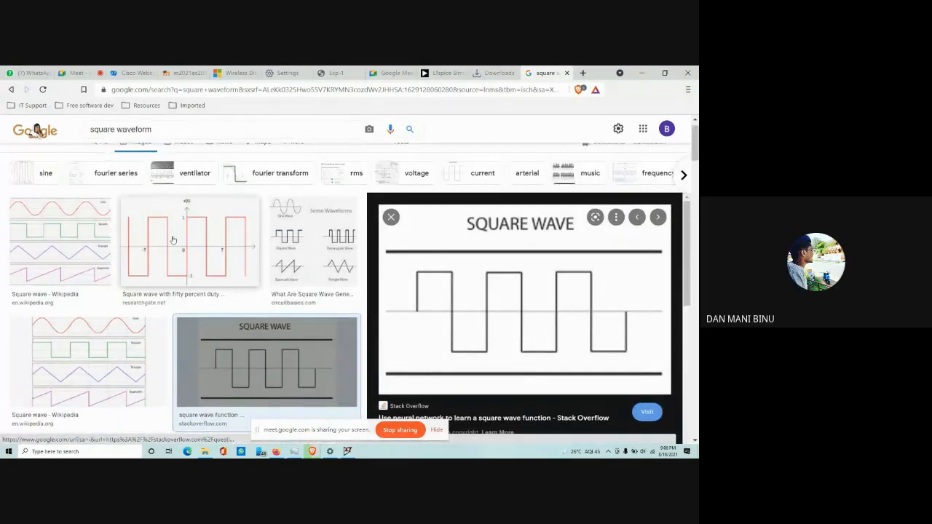
scroll(175, 241, "up", 1)
scroll(191, 257, "down", 5)
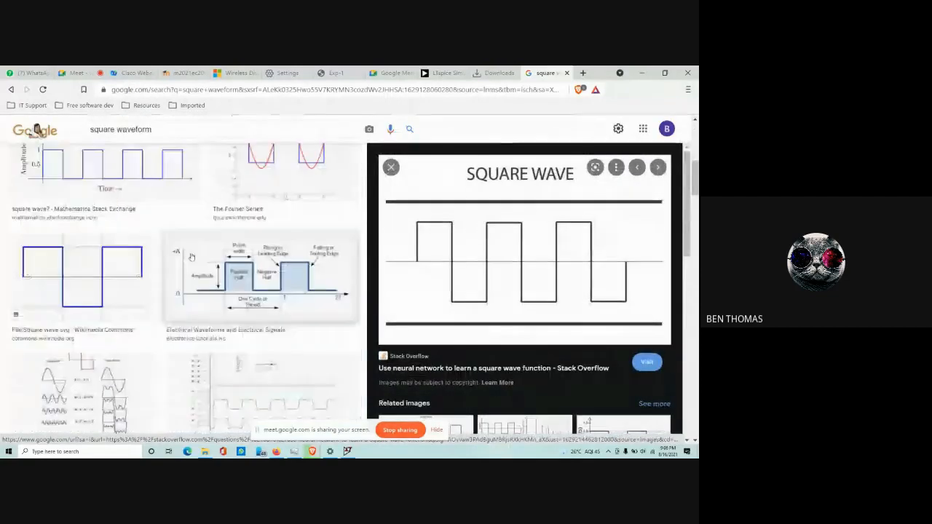
left_click(105, 169)
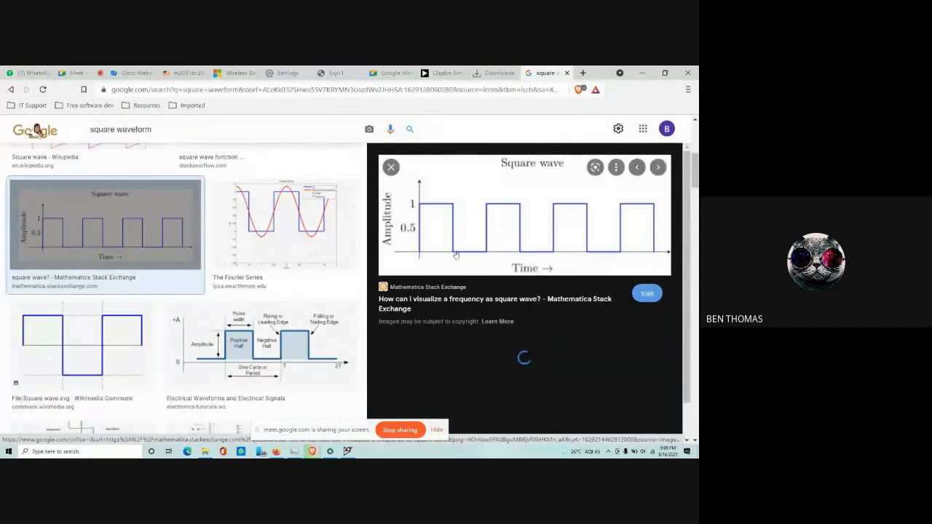
left_click(347, 452)
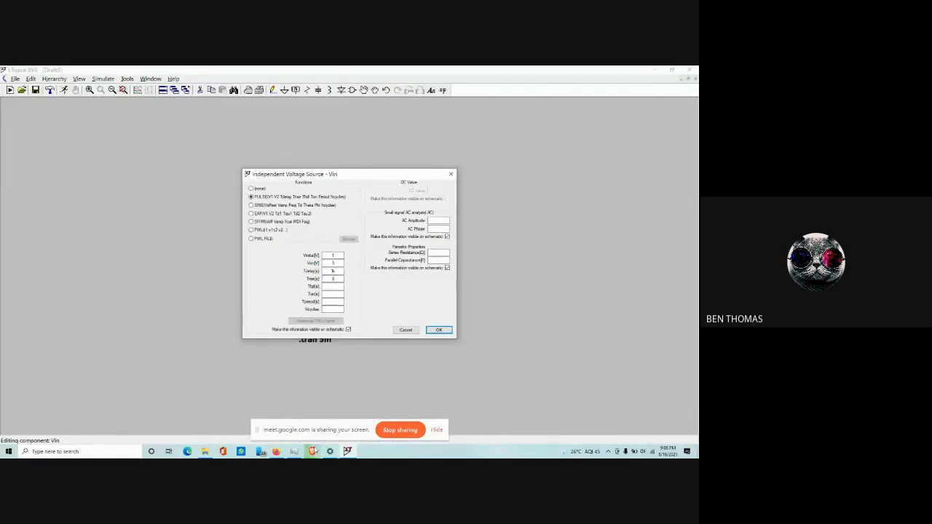
left_click(313, 451)
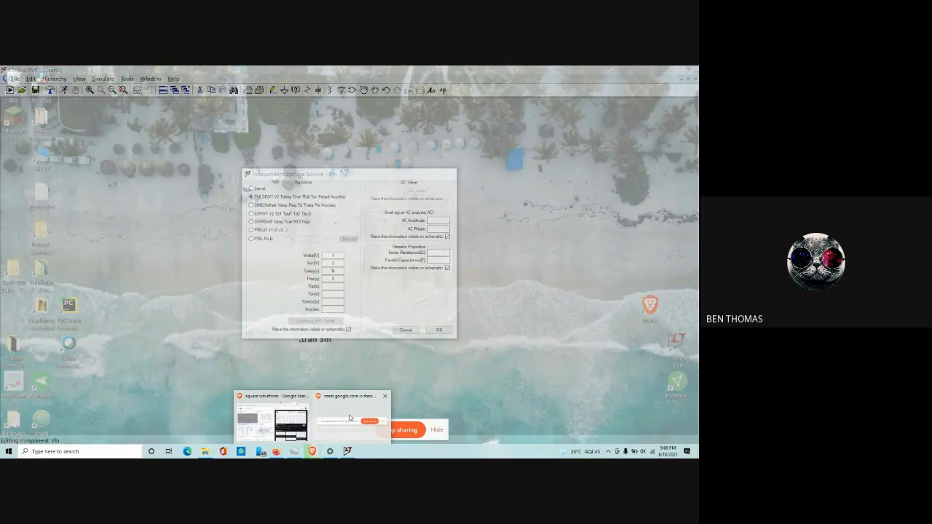
left_click(294, 422)
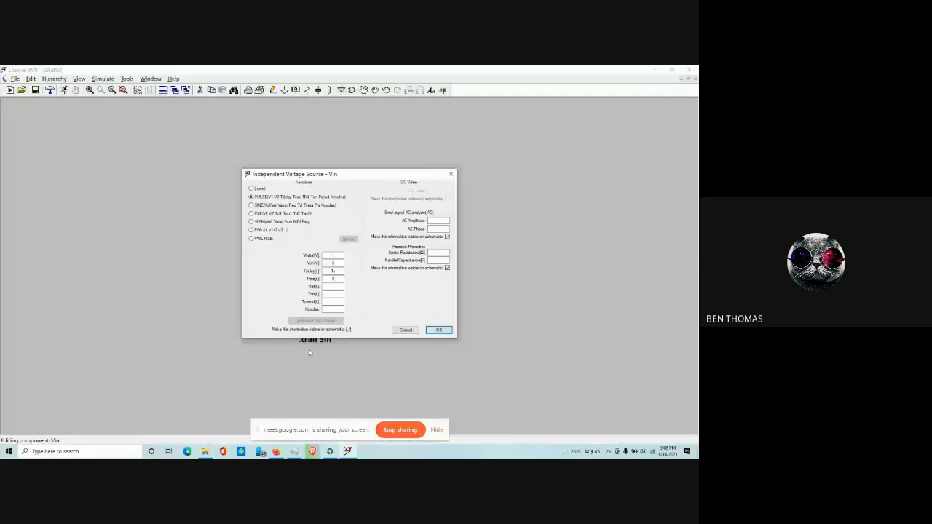
left_click(347, 452)
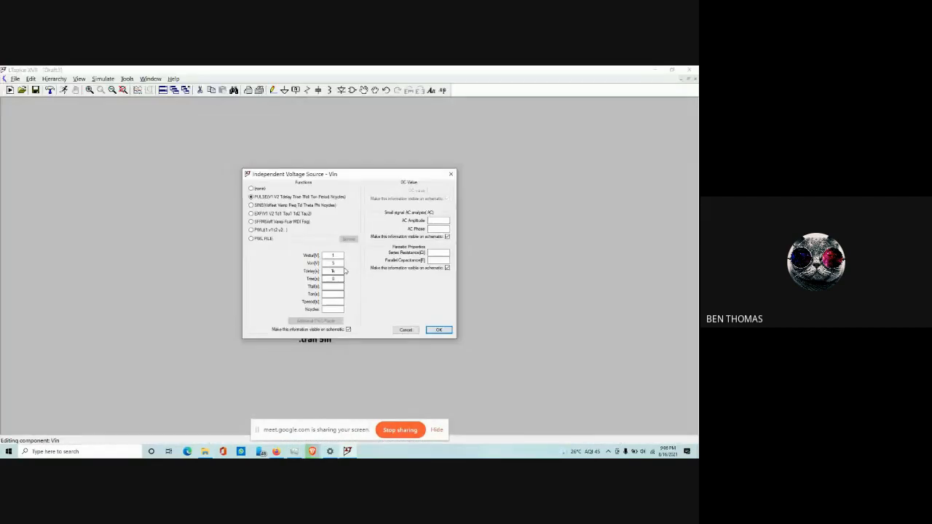
- Set Vin's initial pulse voltage to 0 and compare it with the square-wave picture in the browser before returning to LTspice
left_click_drag(342, 256, 300, 259)
type("0")
left_click_drag(341, 264, 325, 262)
mouse_move(315, 453)
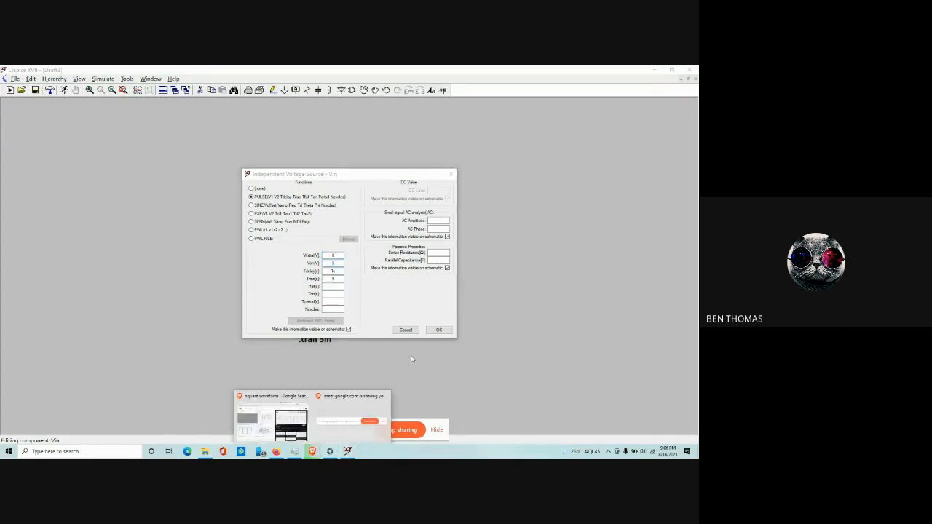
left_click(273, 419)
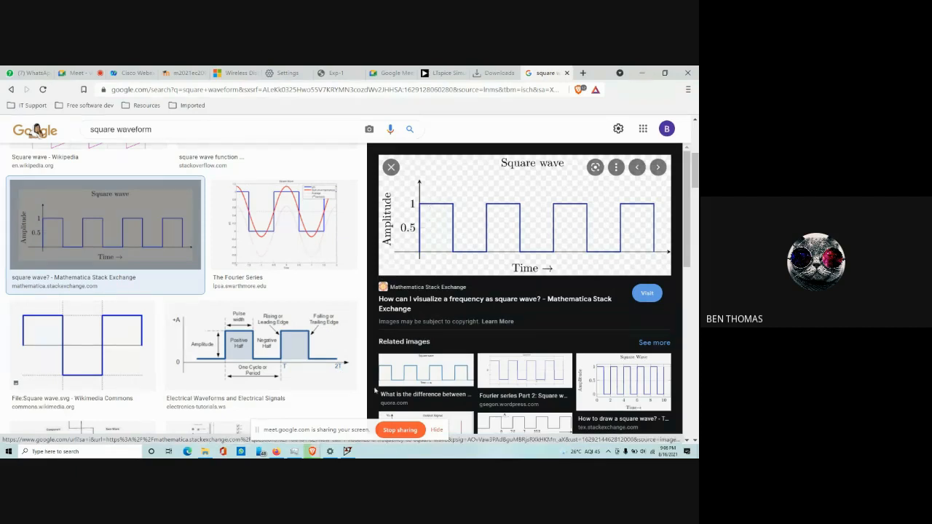
left_click(348, 452)
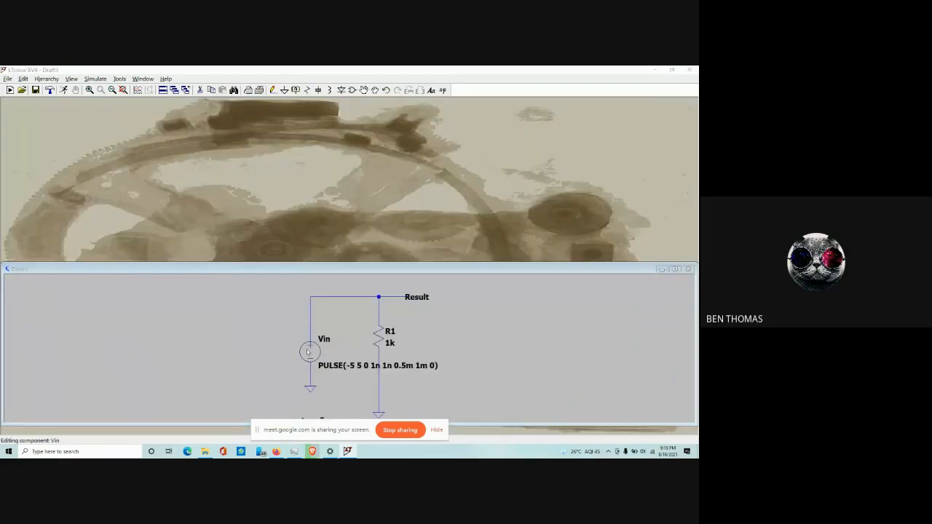
- Enter a pulse delay of 0 for Vin, go through its rise, fall, on-time and period values, and accept the settings
left_click(340, 279)
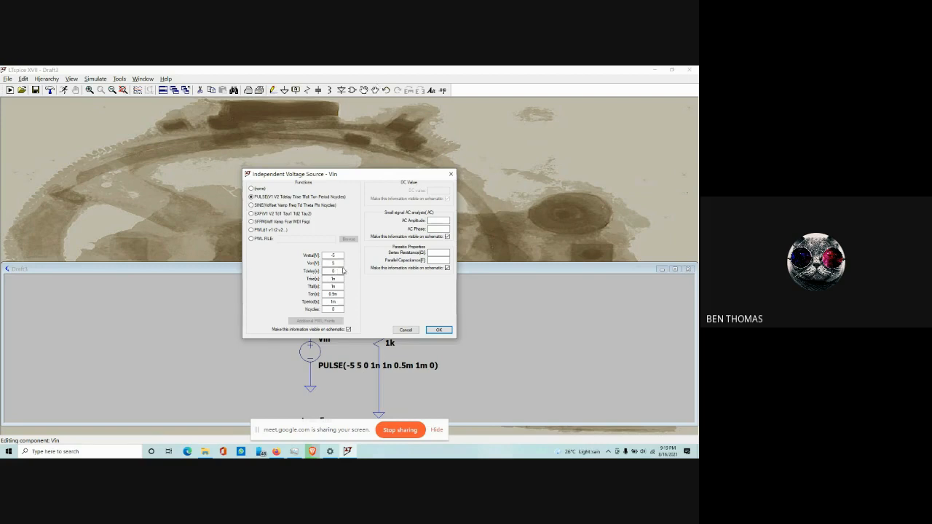
left_click(332, 270)
type("0")
left_click(335, 279)
left_click(333, 285)
left_click(337, 279)
left_click(337, 293)
left_click(338, 301)
left_click(338, 301)
left_click(97, 79)
left_click(439, 330)
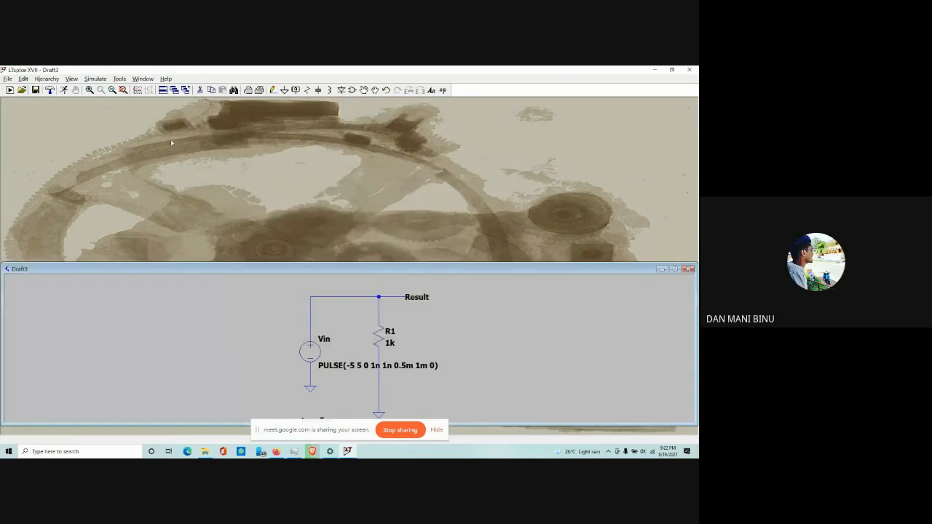
- Edit the simulation command to set the transient analysis stop time to 3
left_click(94, 79)
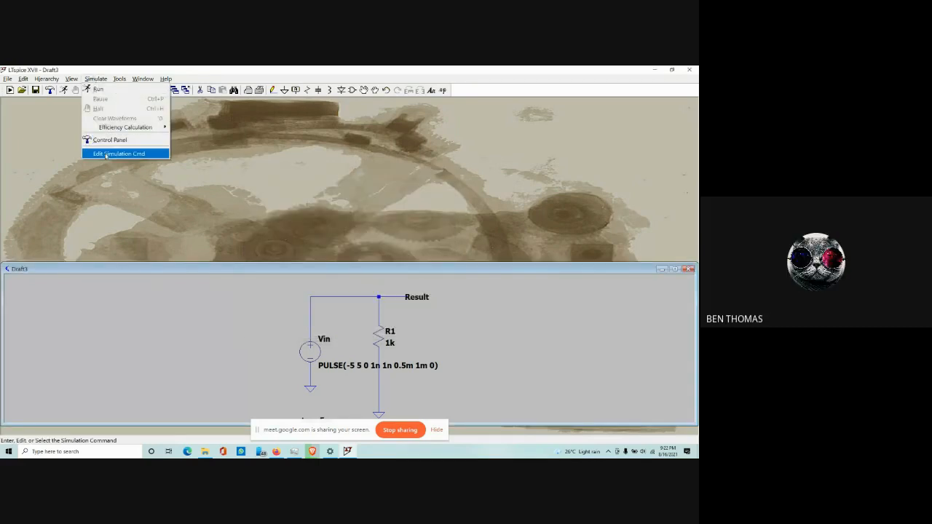
left_click(106, 154)
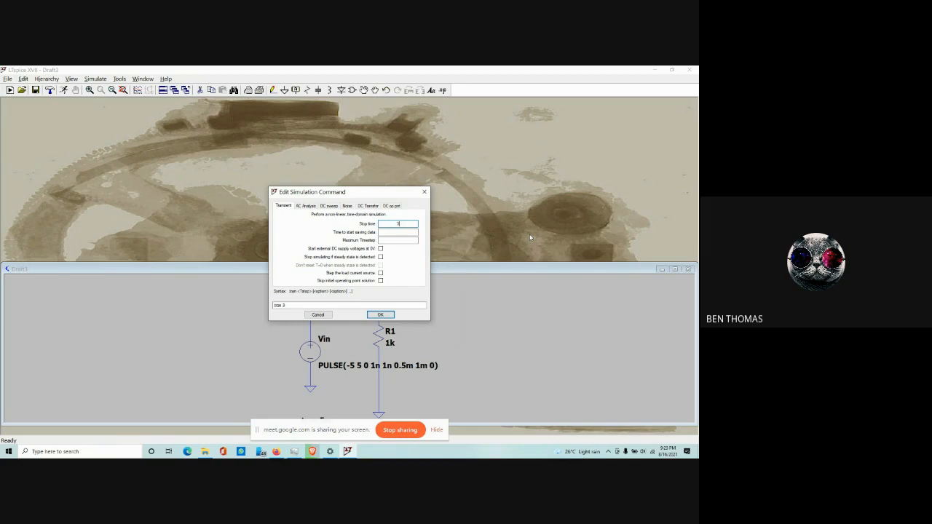
left_click(380, 314)
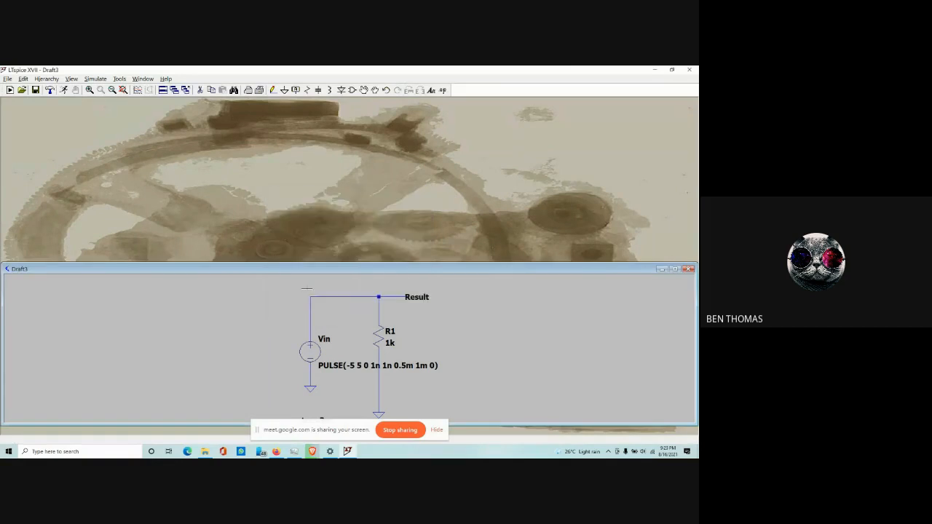
- Run the transient simulation, plot the voltage at the Result node, and close the waveform window
left_click(63, 90)
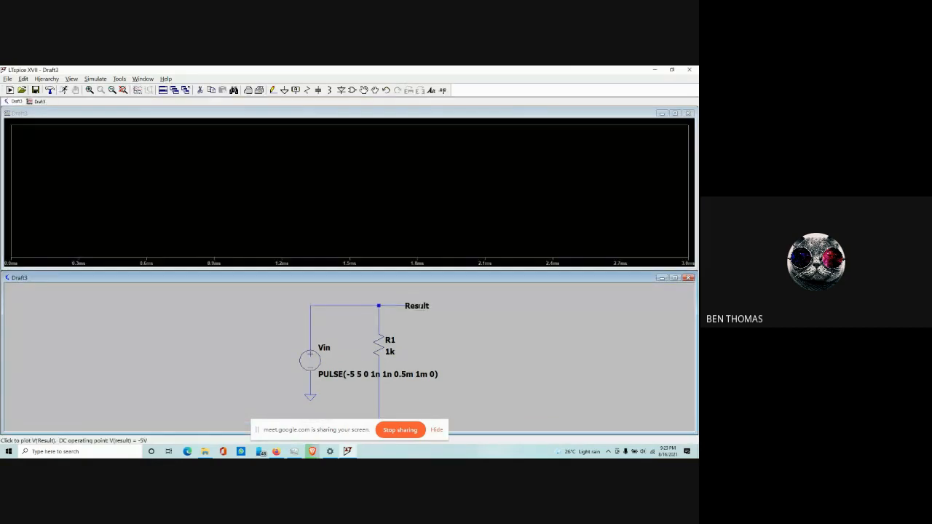
left_click(425, 305)
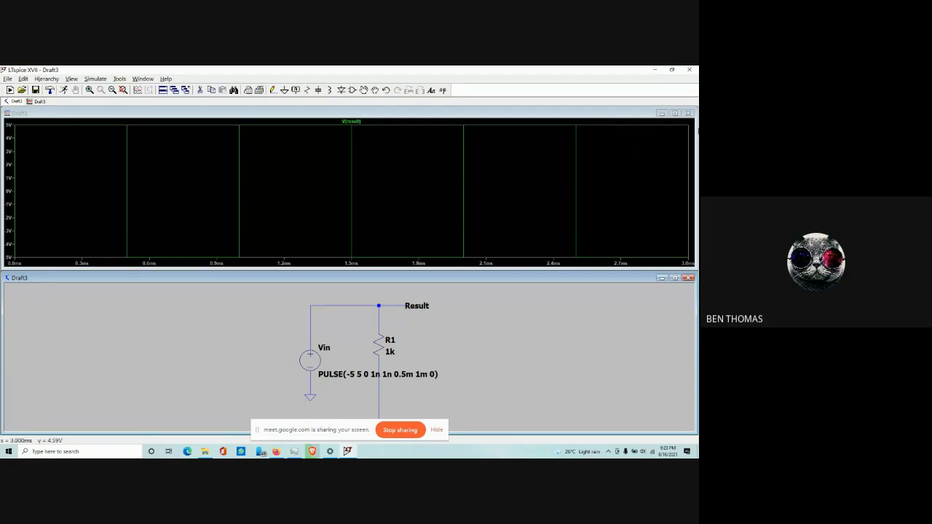
left_click(687, 113)
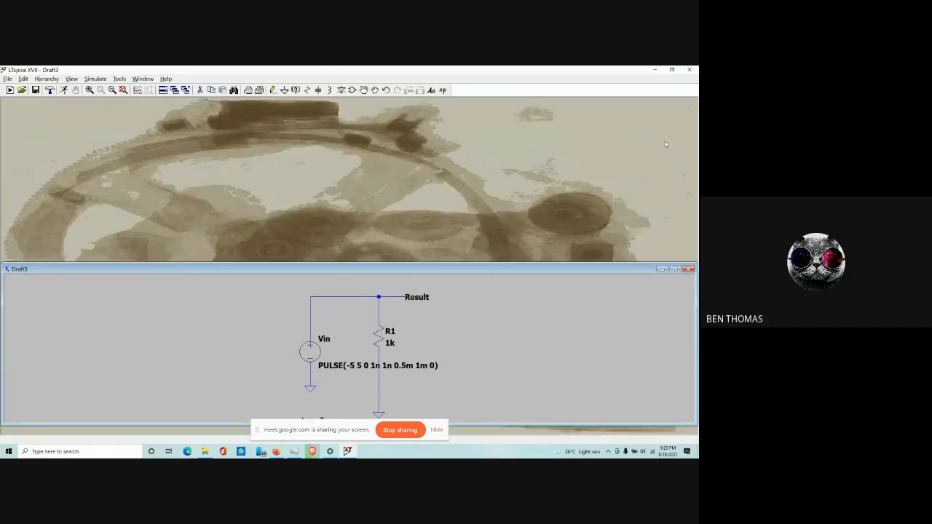
- Set Vin's pulse delay to 0.5m and accept the source settings
right_click(308, 349)
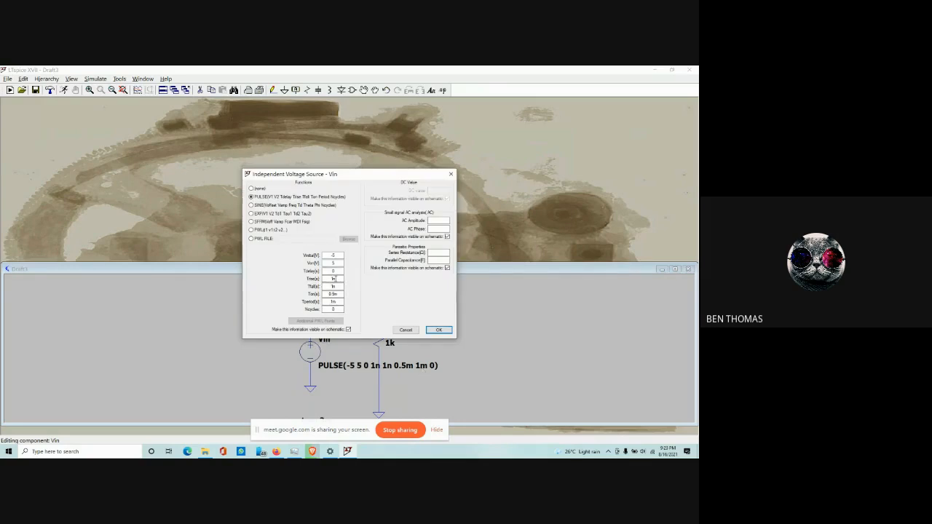
left_click(337, 279)
left_click_drag(341, 271, 308, 267)
type("0.5m")
left_click(439, 330)
- Rerun the simulation with the delayed pulse, plot the Result node's voltage, and close the plot
left_click(64, 89)
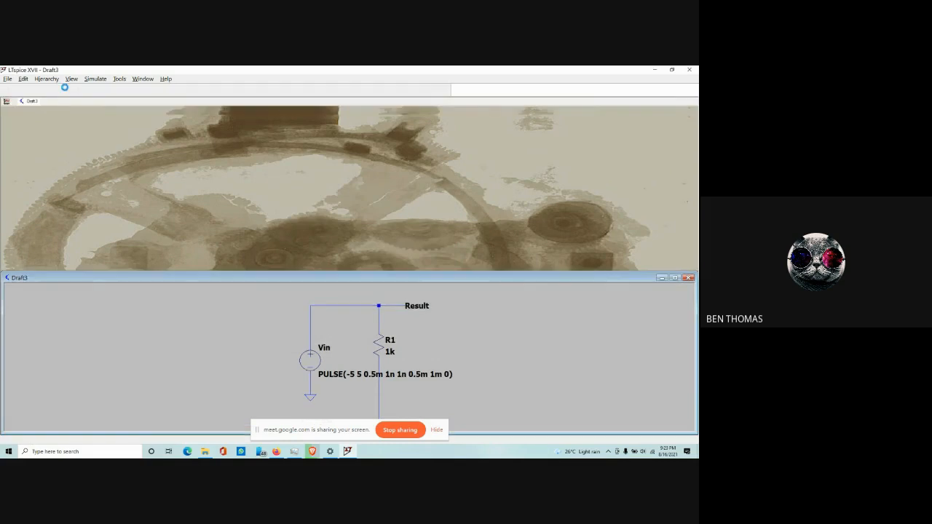
left_click(413, 305)
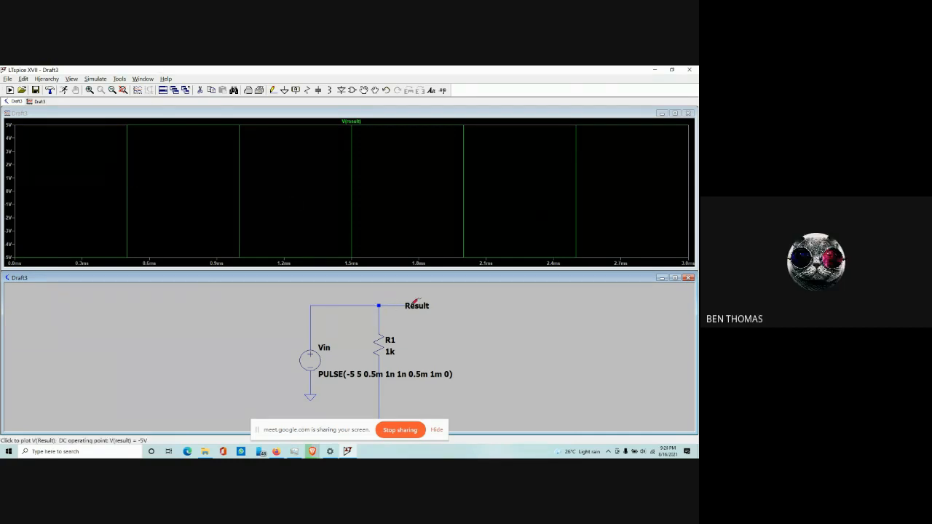
left_click(687, 112)
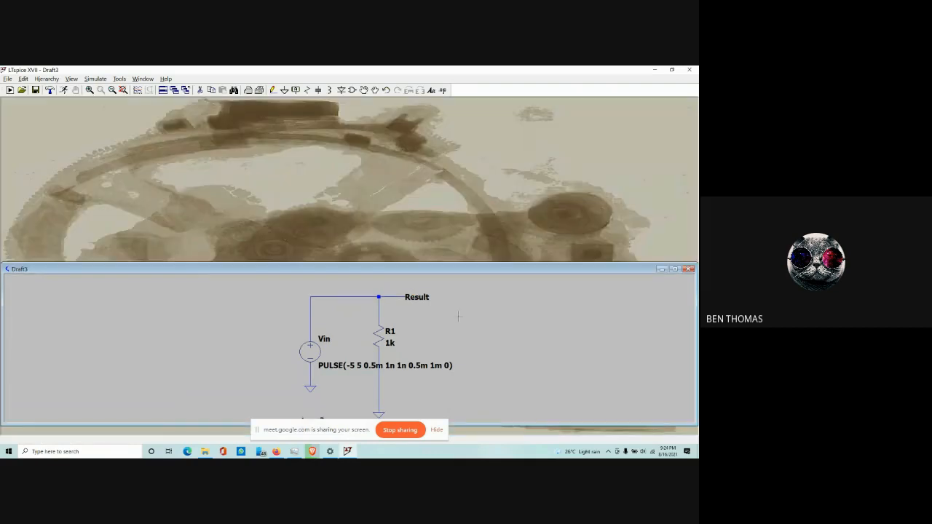
- Set Vin's pulse delay to 0.3m and rerun the simulation to view the voltage at Result
right_click(311, 353)
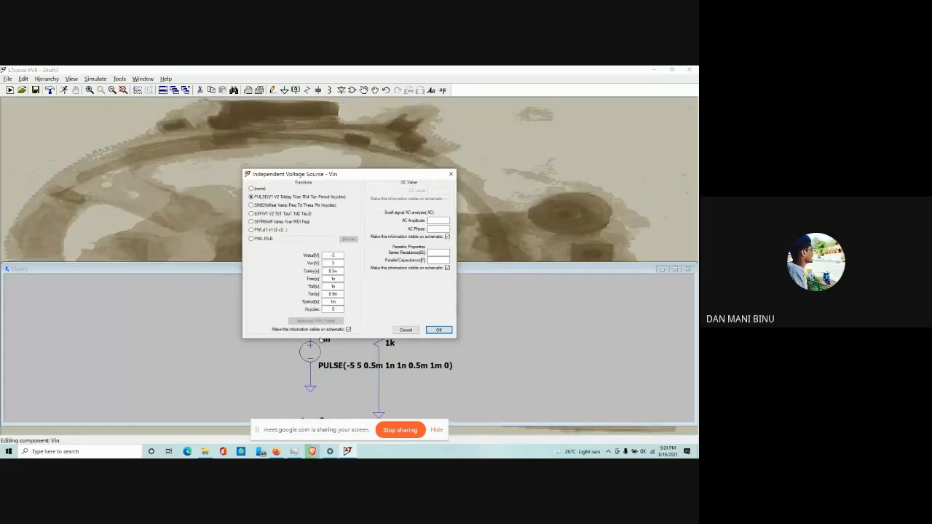
left_click_drag(342, 273, 315, 272)
double_click(333, 294)
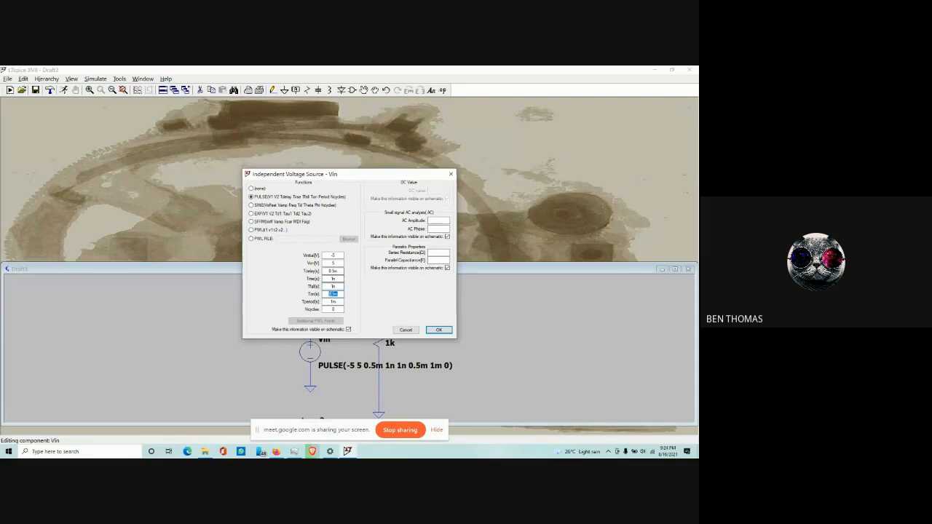
left_click(339, 270)
double_click(339, 271)
left_click(338, 270)
left_click(438, 330)
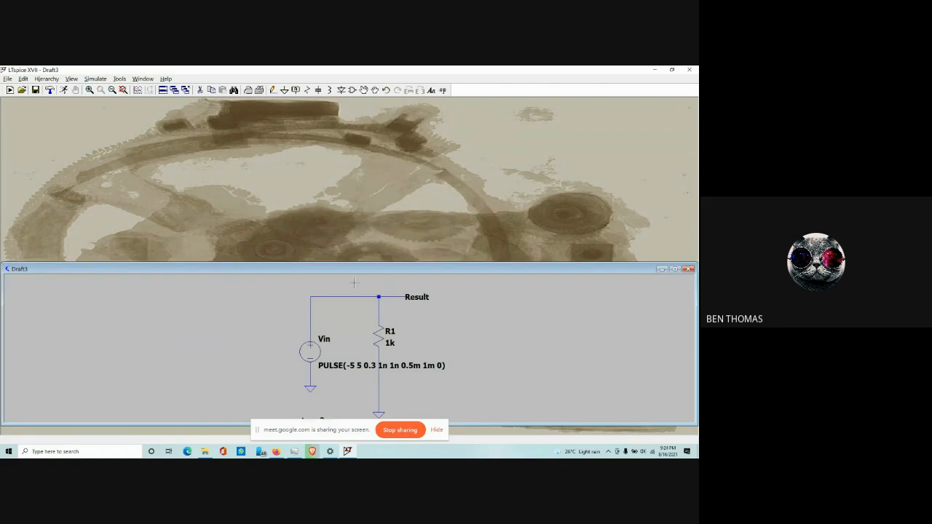
right_click(312, 352)
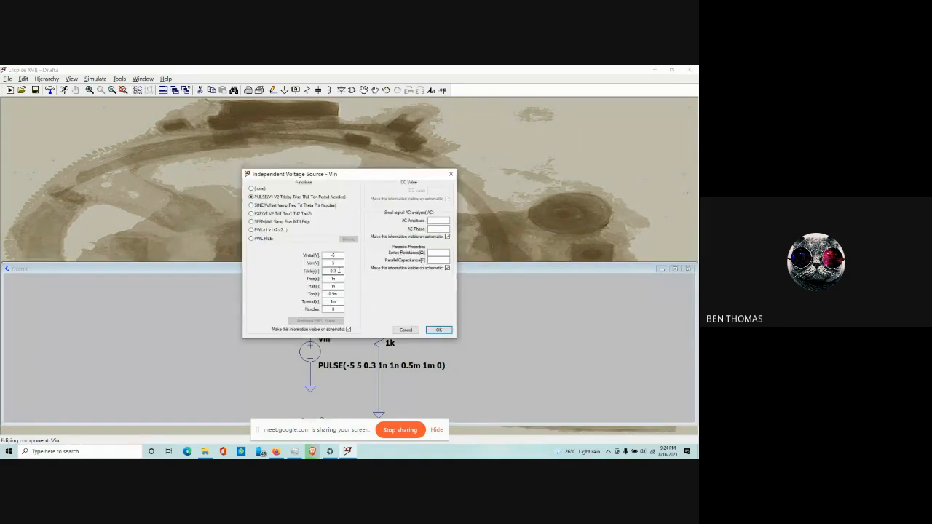
type("m")
left_click(438, 330)
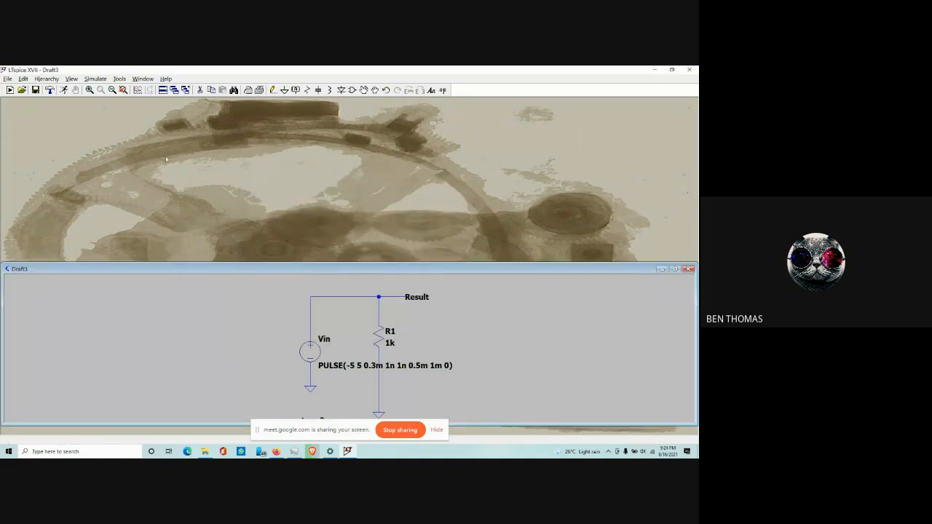
left_click(63, 89)
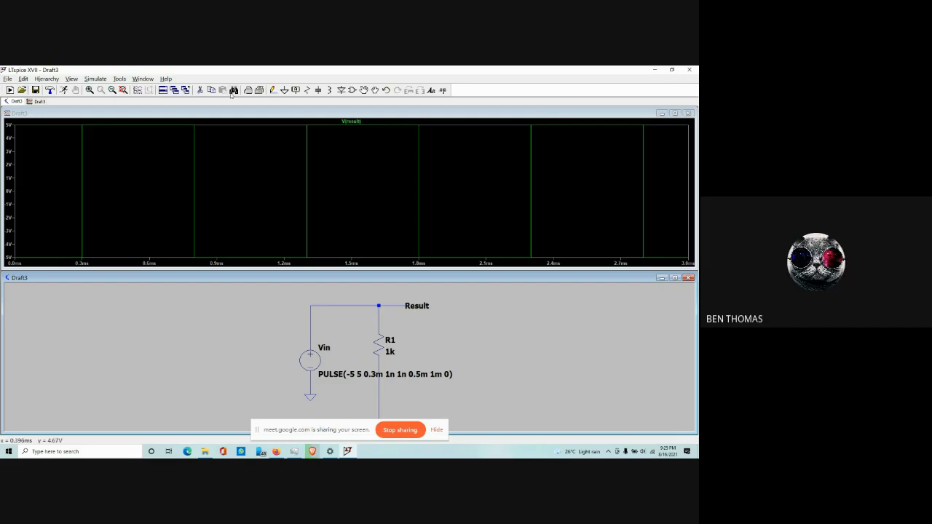
left_click(687, 113)
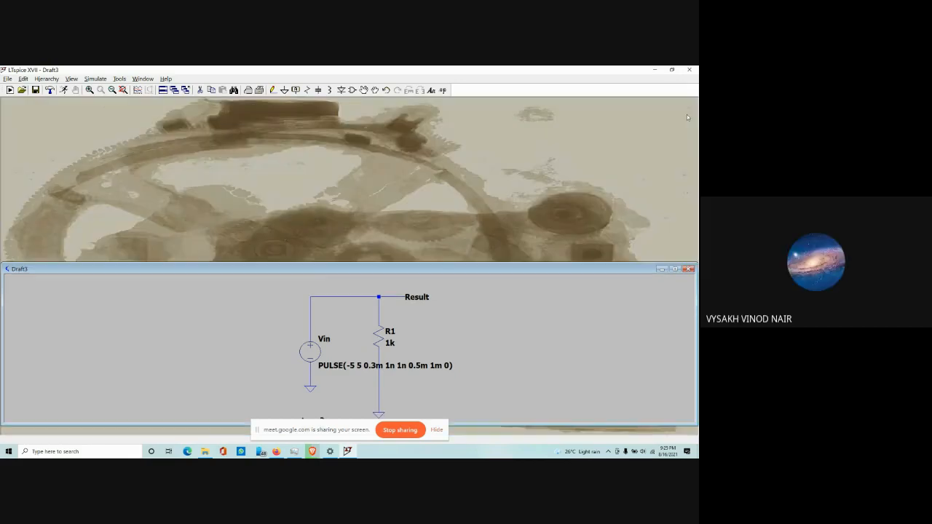
- Reopen Vin's pulse settings to review the period, check the Google Meet chat in the browser, and return to accept the settings
right_click(311, 353)
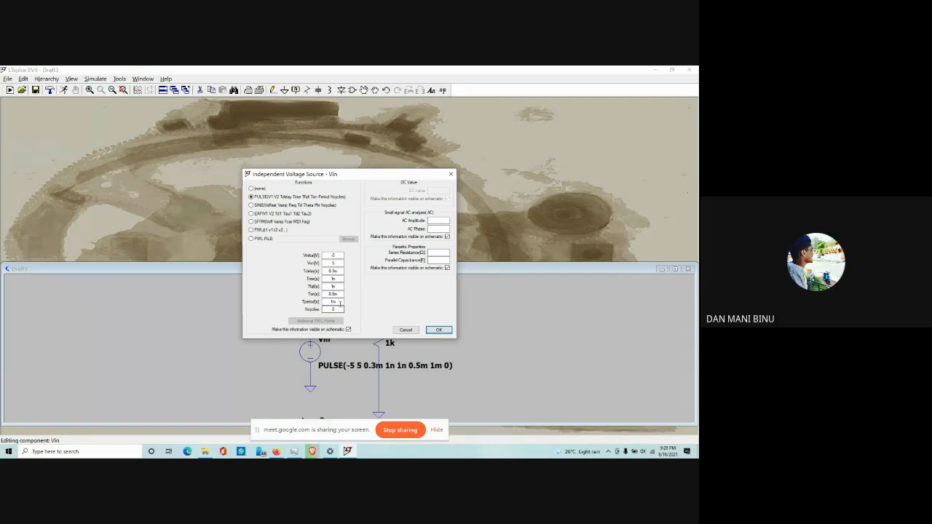
left_click(340, 302)
mouse_move(311, 452)
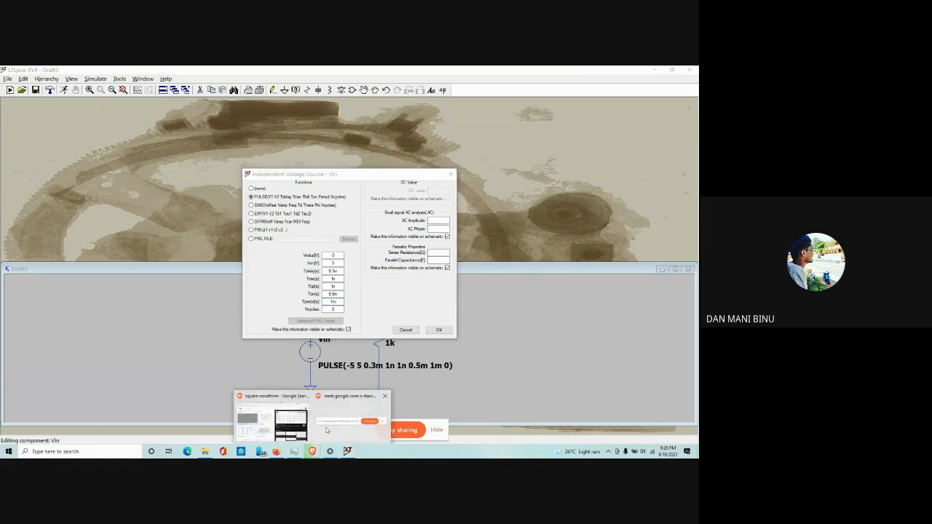
left_click(283, 429)
left_click(82, 73)
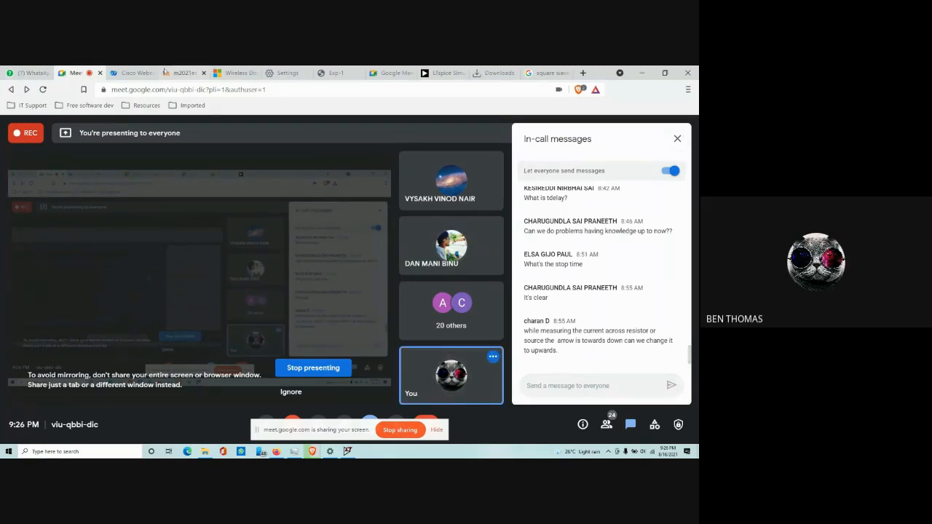
left_click(347, 451)
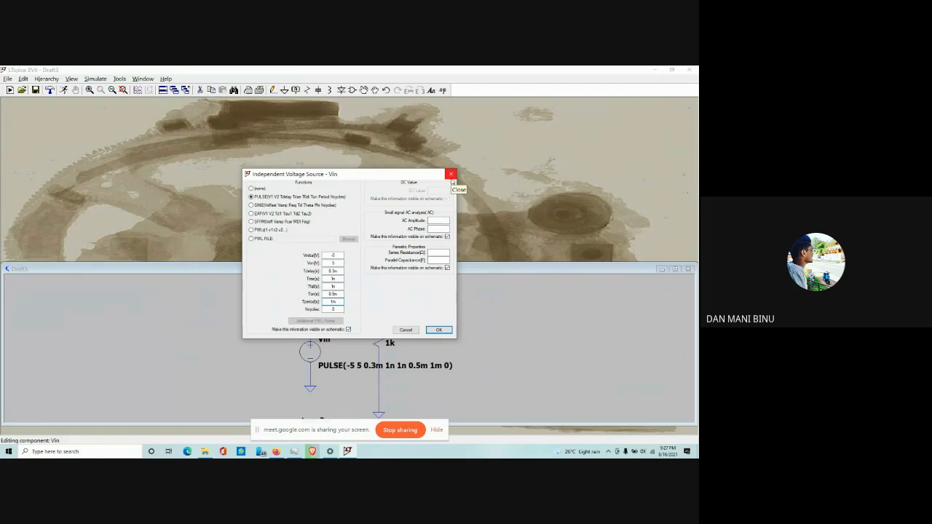
left_click(438, 330)
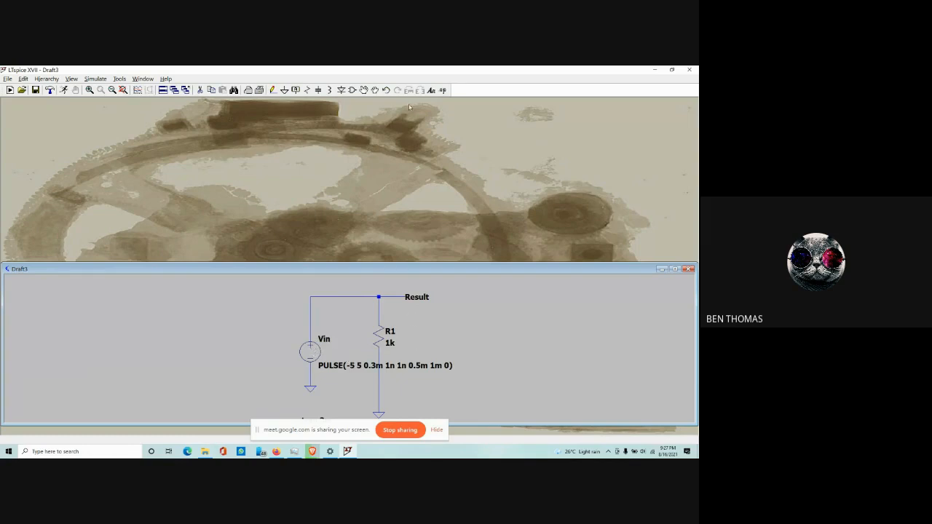
- Try the Move tool on the Vin source, read the Google Meet chat in the browser, and return to LTspice
left_click(365, 91)
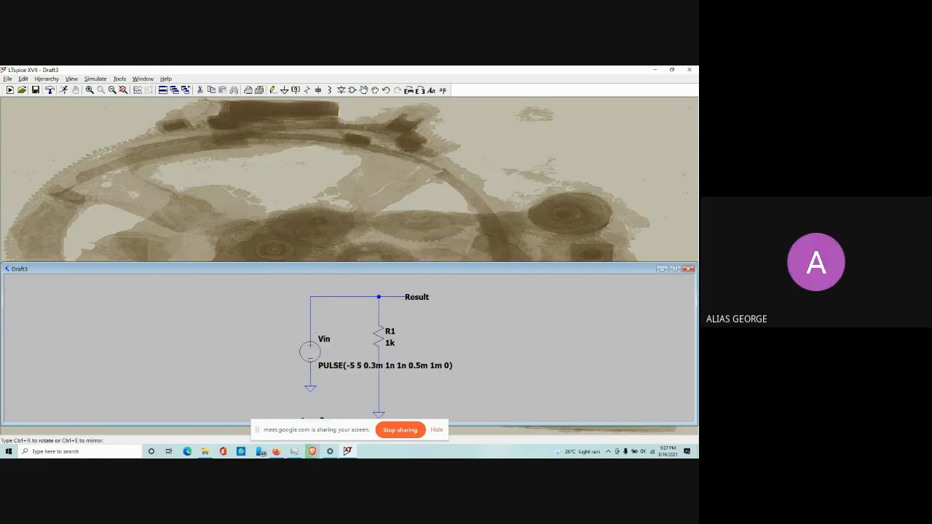
left_click(312, 353)
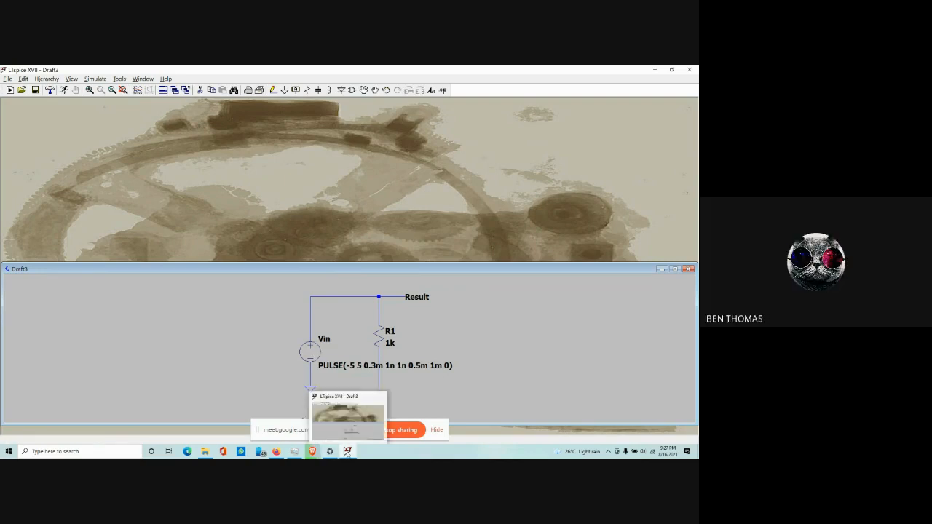
mouse_move(314, 452)
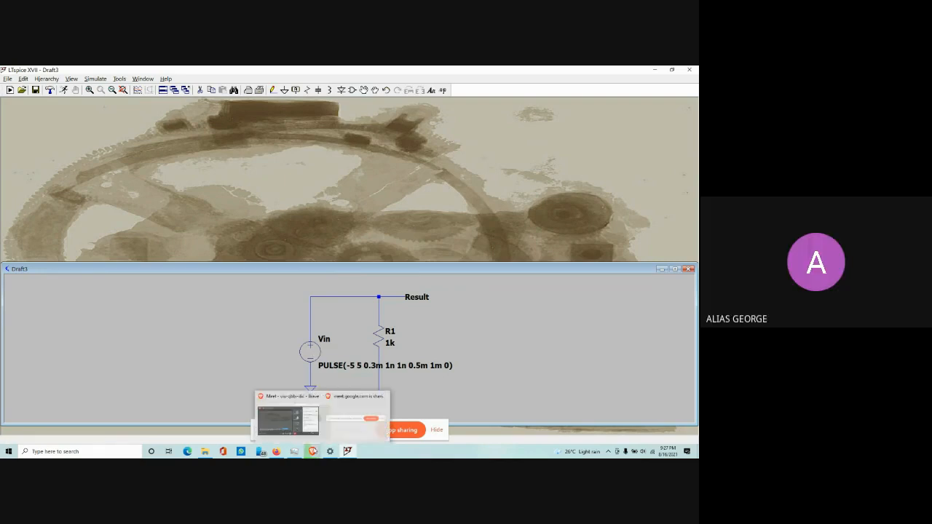
left_click(301, 422)
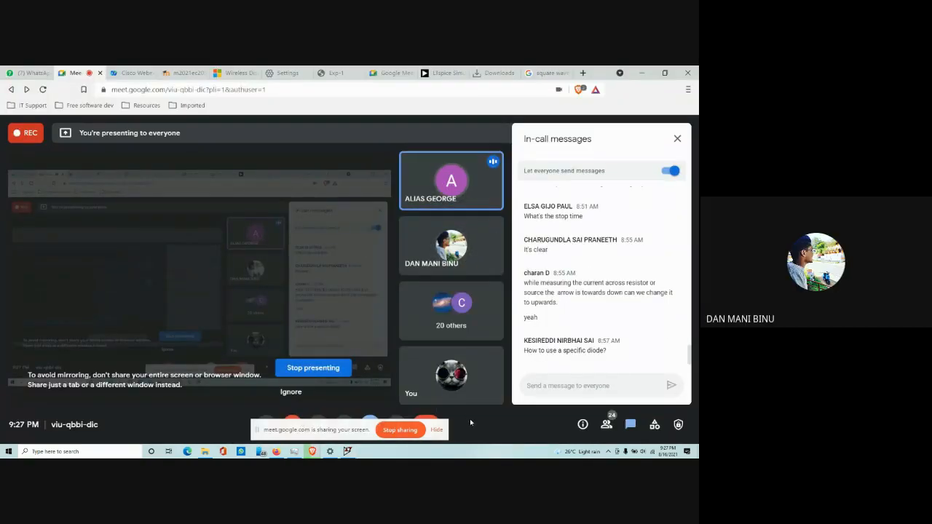
left_click(348, 451)
left_click(347, 451)
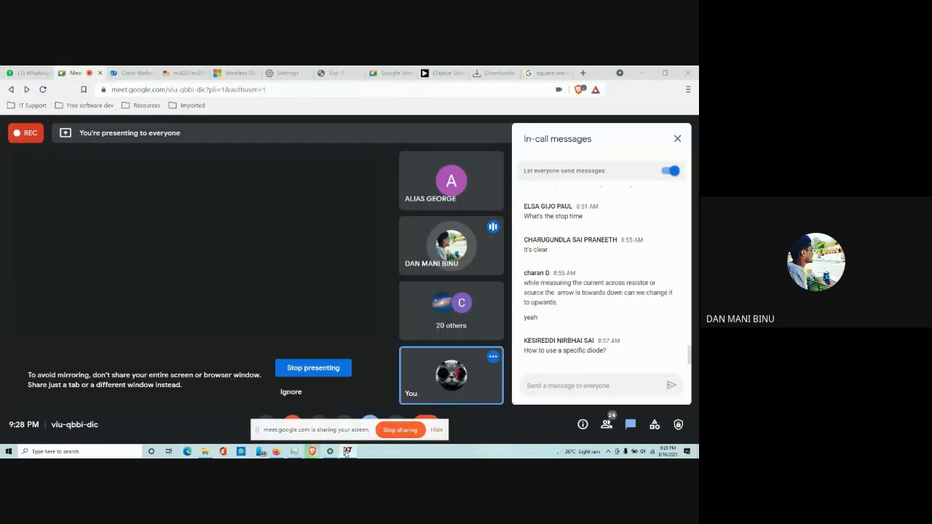
left_click(347, 452)
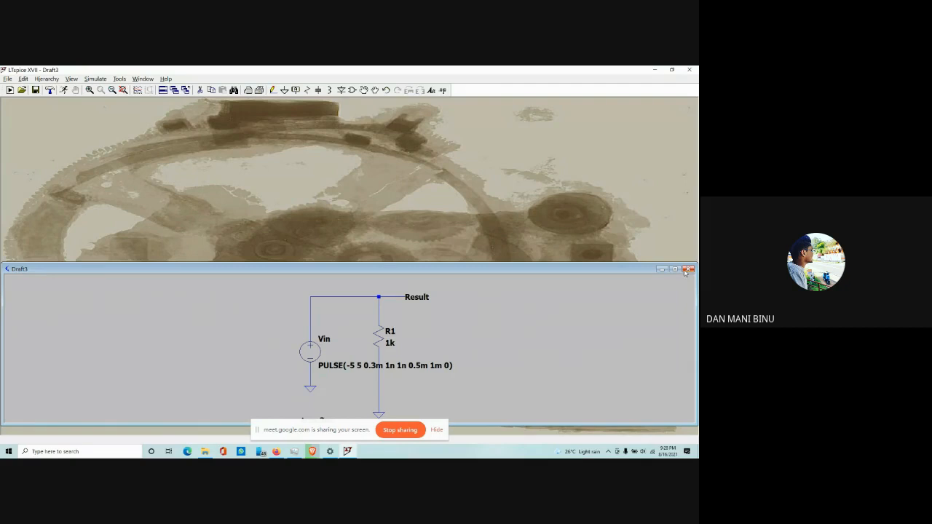
left_click(687, 270)
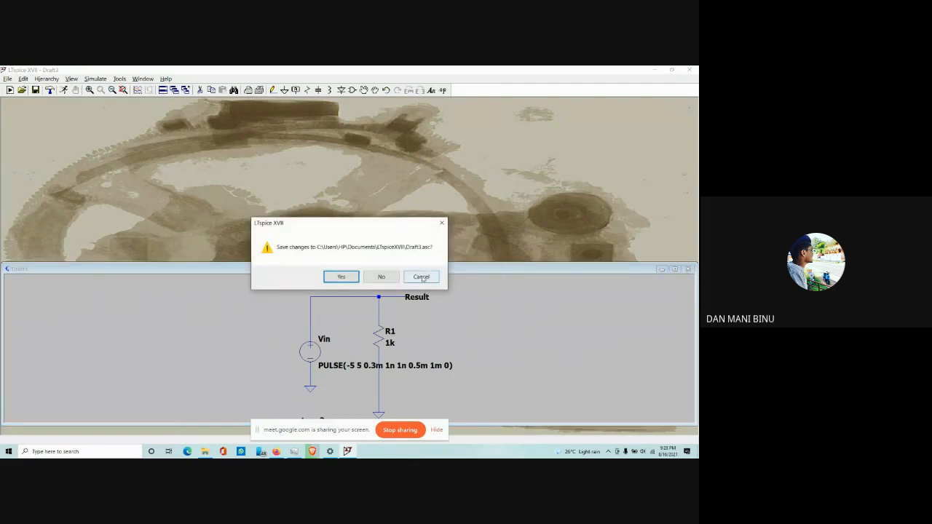
left_click(442, 223)
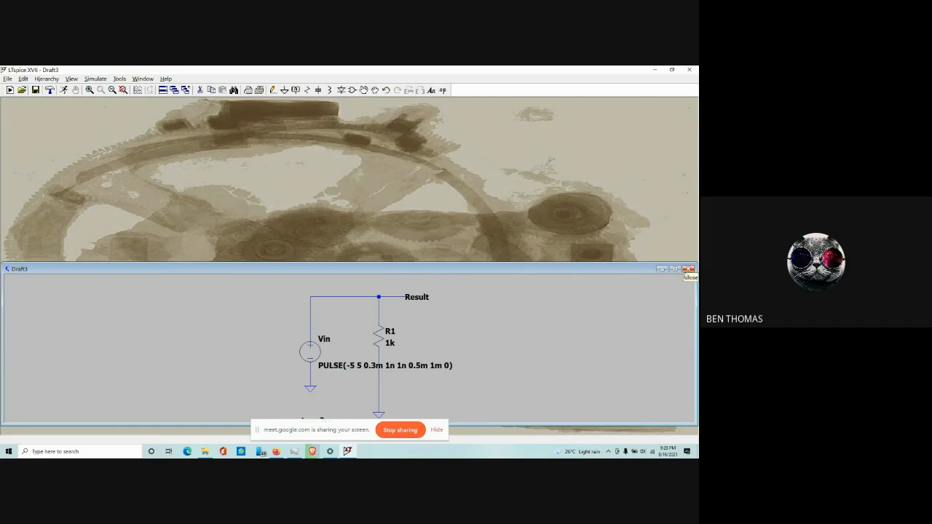
left_click(688, 269)
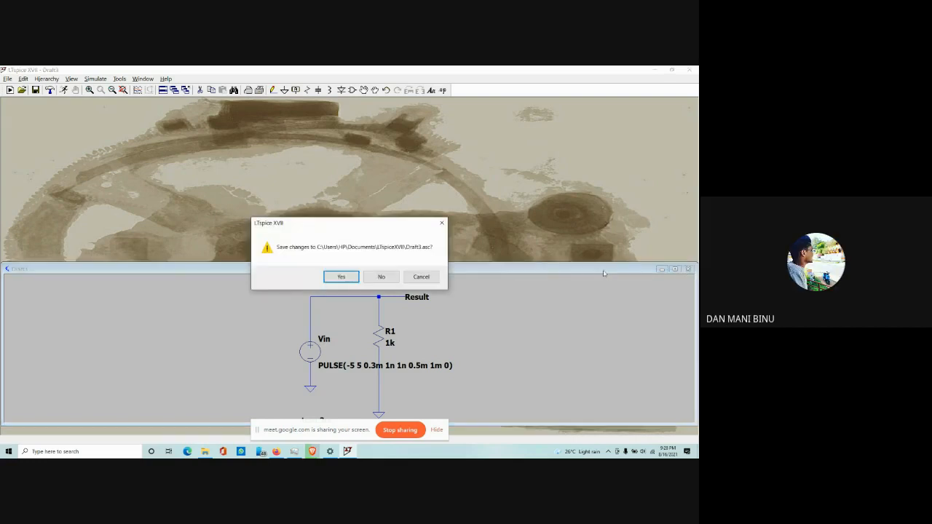
left_click(383, 278)
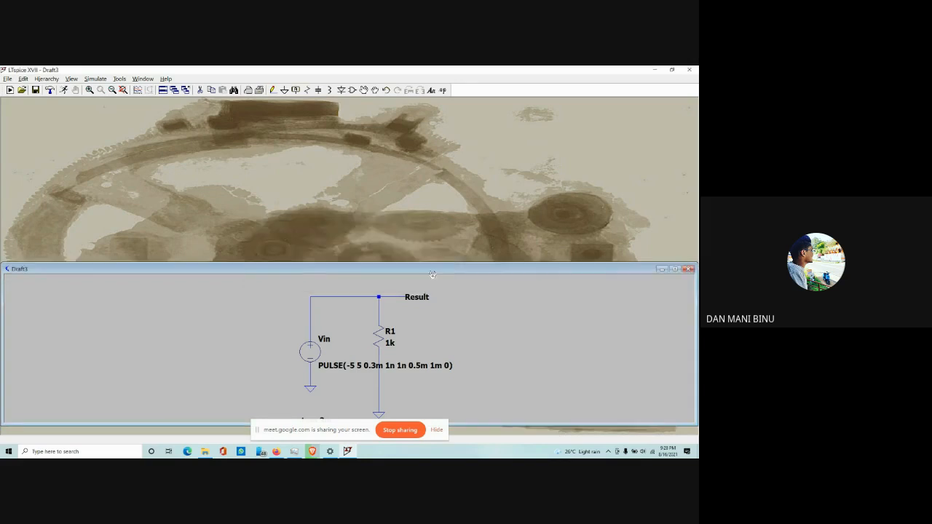
- Minimize the Draft3 schematic and the LTspice window, and stop presenting the screen in Google Meet
left_click(662, 269)
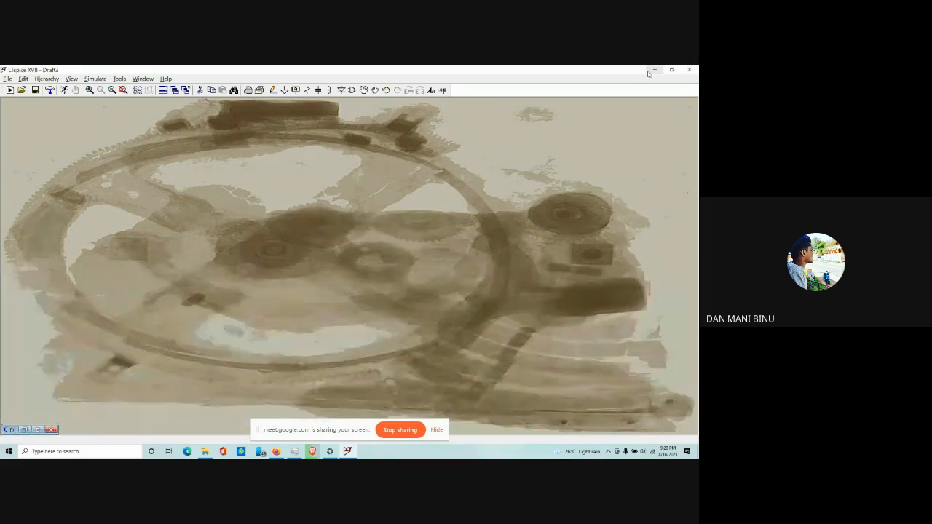
left_click(654, 69)
left_click(329, 366)
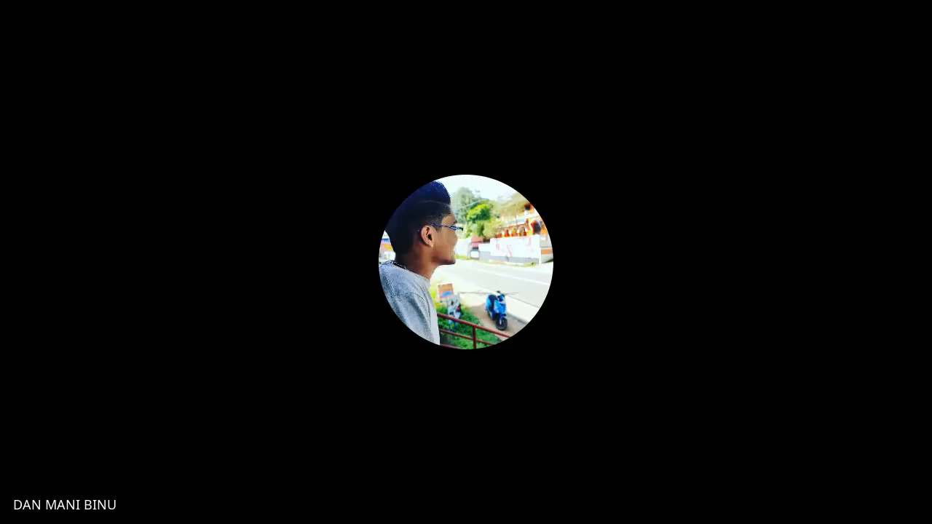